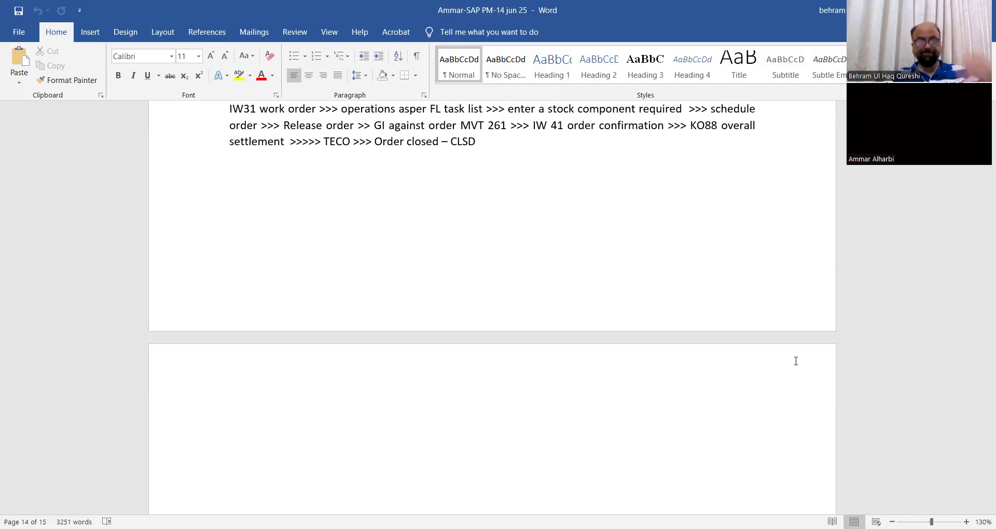
Add the date heading "17 jun 25" on the blank last page and highlight it in yellow.
scroll(276, 365, "down", 4)
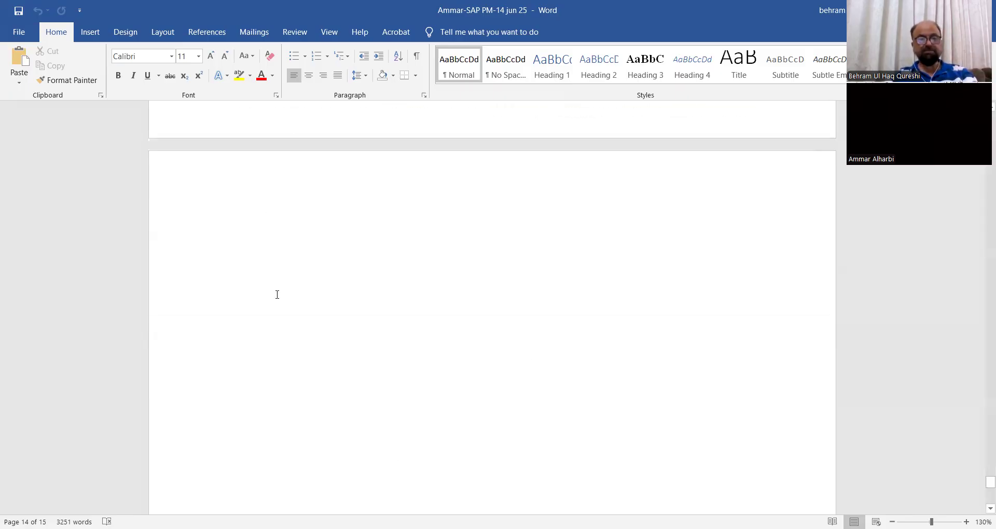
left_click(315, 229)
type("17 jun 25")
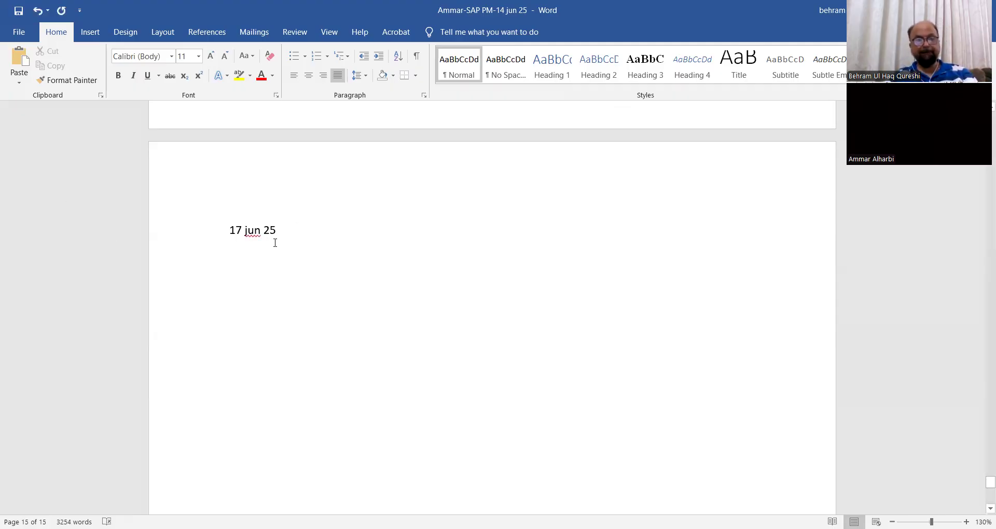
left_click_drag(231, 231, 329, 227)
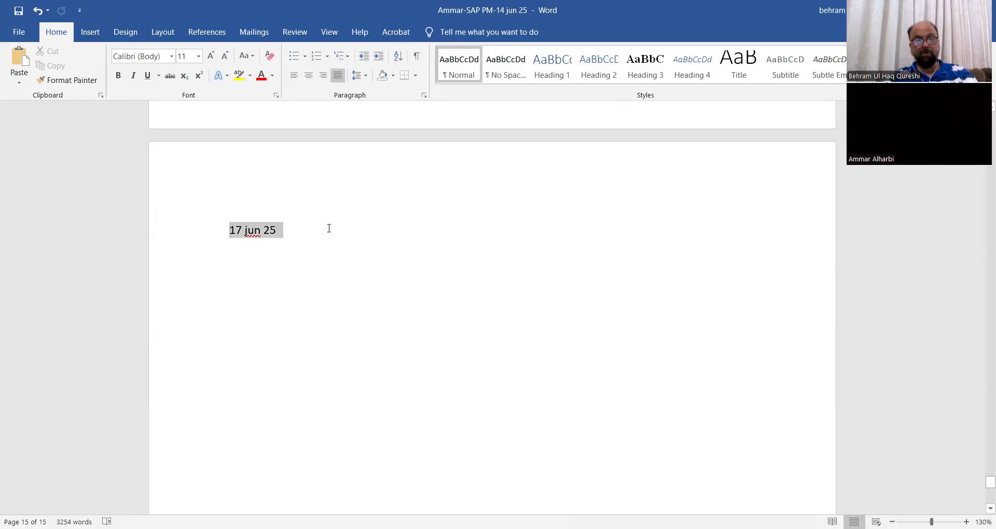
left_click(384, 214)
key("Right")
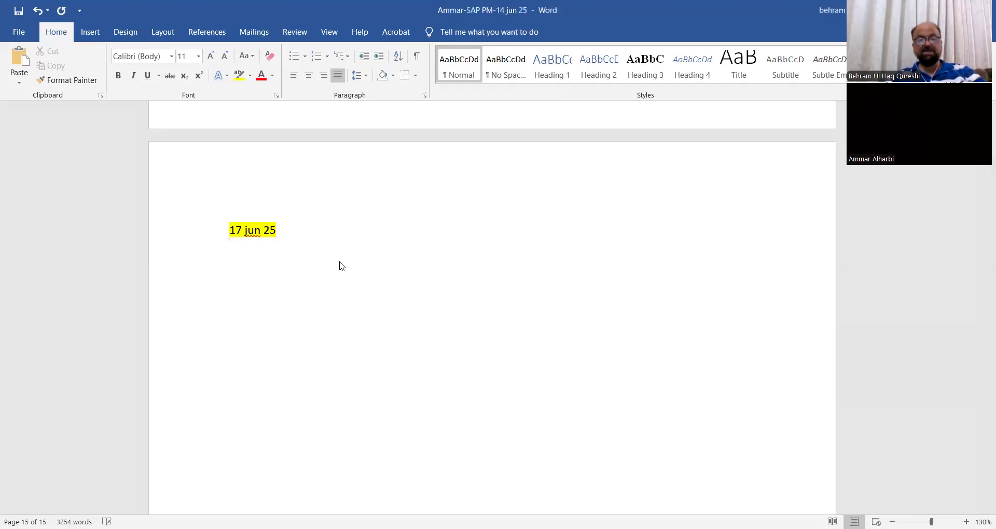
Paste the copied "Types of preventive maintenance" notes on a new line below the date and delete their closing "Mintainanace Plan Cycle" heading.
type("Types of preventive maintenance  Time based – It describes the maintenance at certain intervals in terms of weeks, months , quarter , half yearly or may be yearly. e.g months= M  Performance / counter based: here we define the maint strategies in terms of hours or mileage or Kms  Condition based: it is preventive maint defined under certain temperature or pressure conditions. Its only utilize for single cycle plan.  Maint strat – Time Based-Days  Maint strat – performance based- KM counter  Maint strat – condition based- Temperature  Mintainanace Plan Cycle")
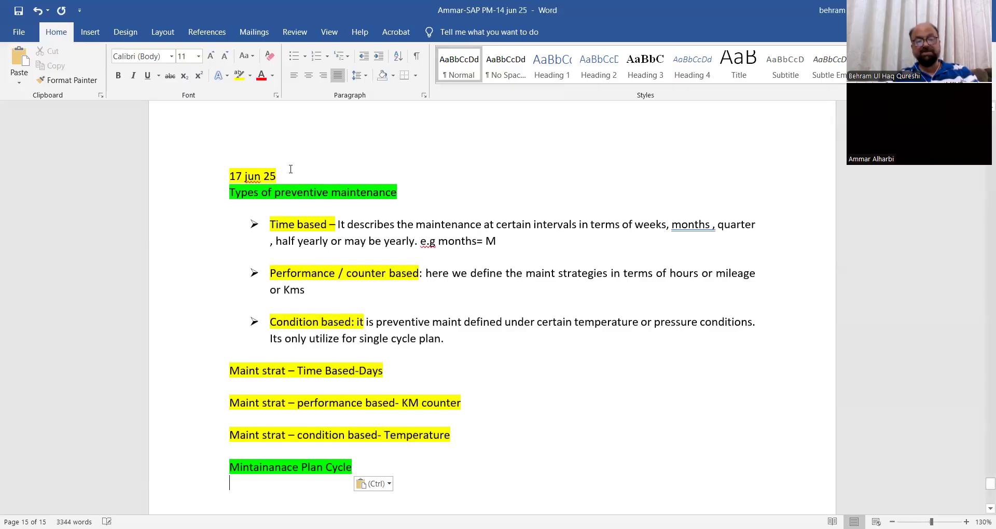
key("Return")
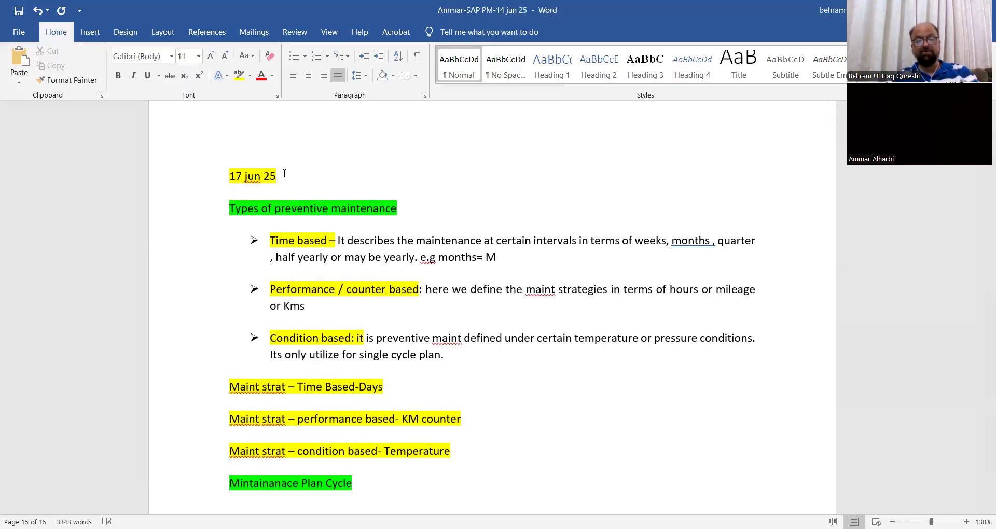
scroll(285, 173, "down", 3)
left_click_drag(227, 281, 432, 302)
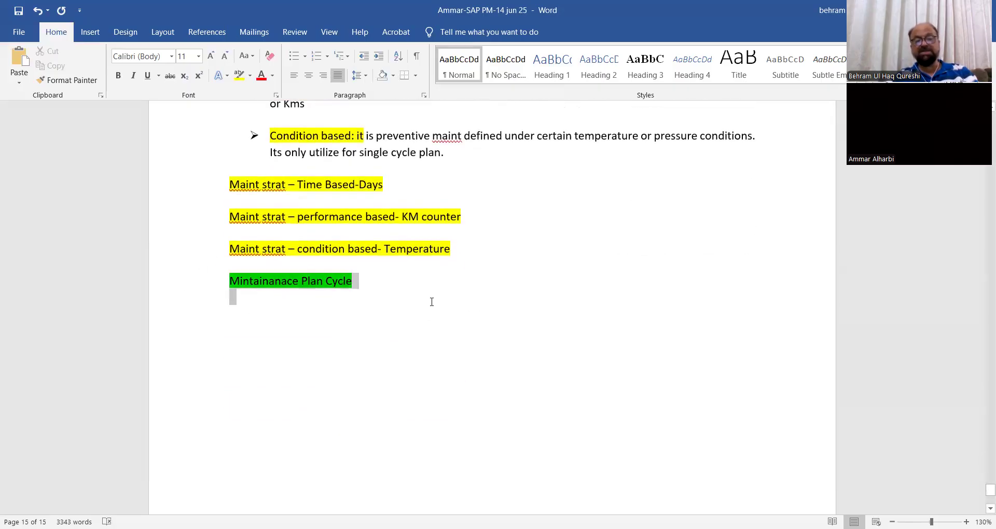
key("BackSpace")
scroll(545, 321, "up", 3)
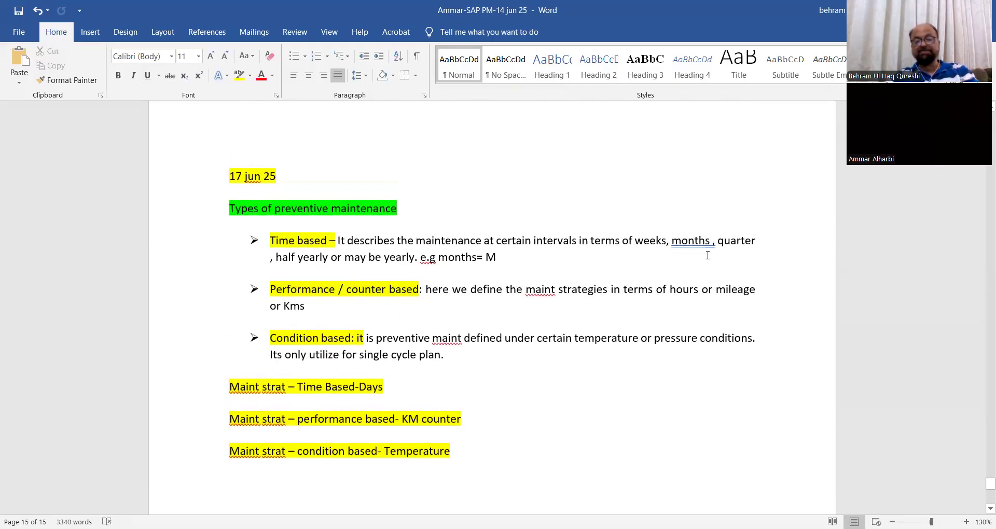
Accept the suggested grammar correction "months," in the Time based bullet.
left_click(698, 240)
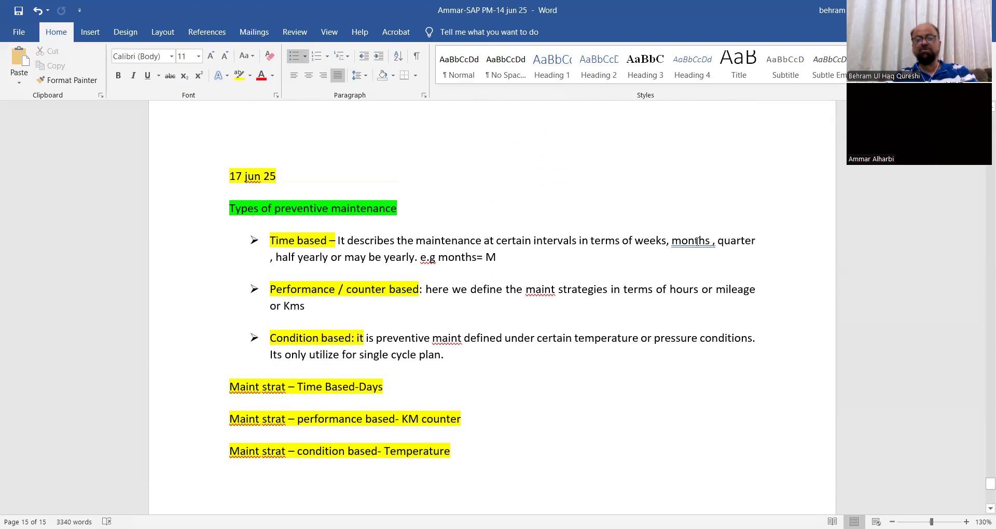
right_click(694, 244)
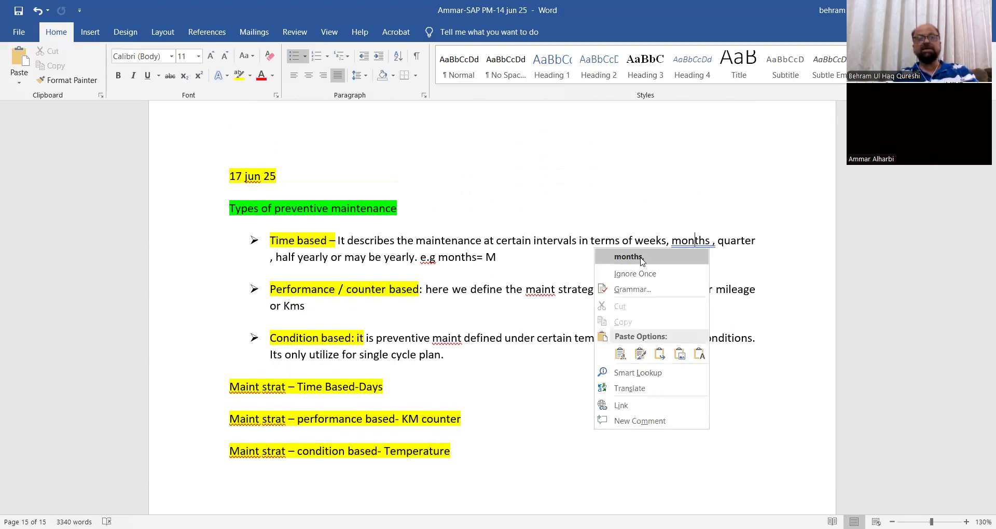
left_click(628, 257)
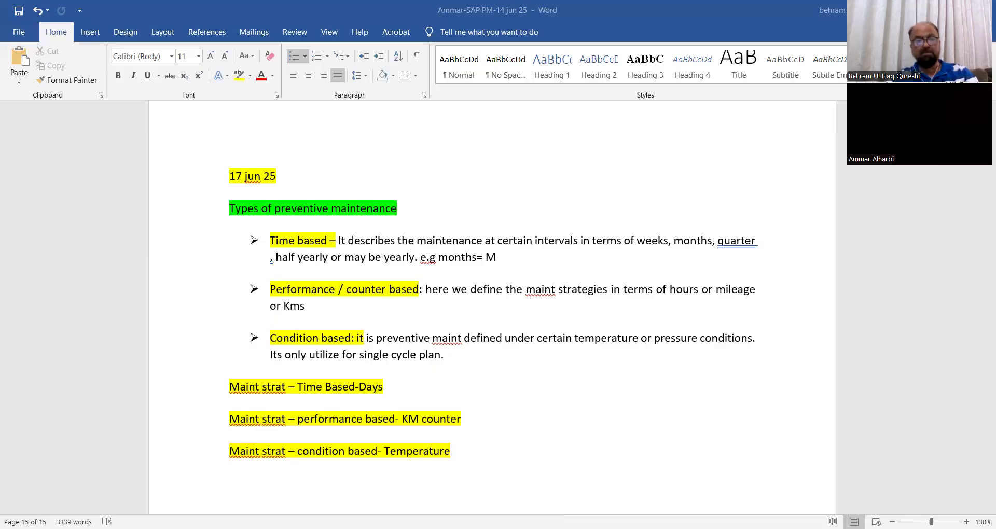
Paste "AIN-asset intelligence network" at the end of the Condition based bullet and accept the suggested correction "quarter," in the Time based bullet.
left_click(461, 360)
type("AIN-asset intelligence network")
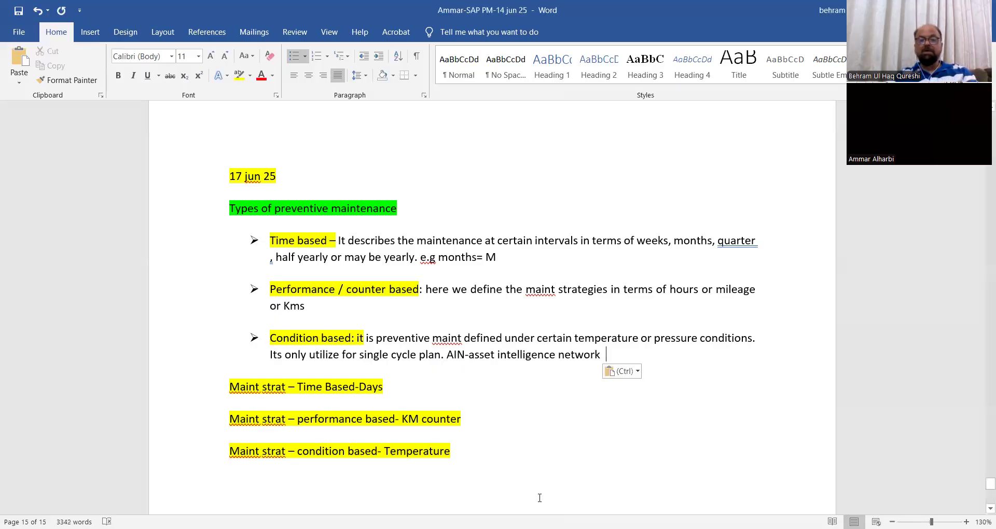
right_click(737, 241)
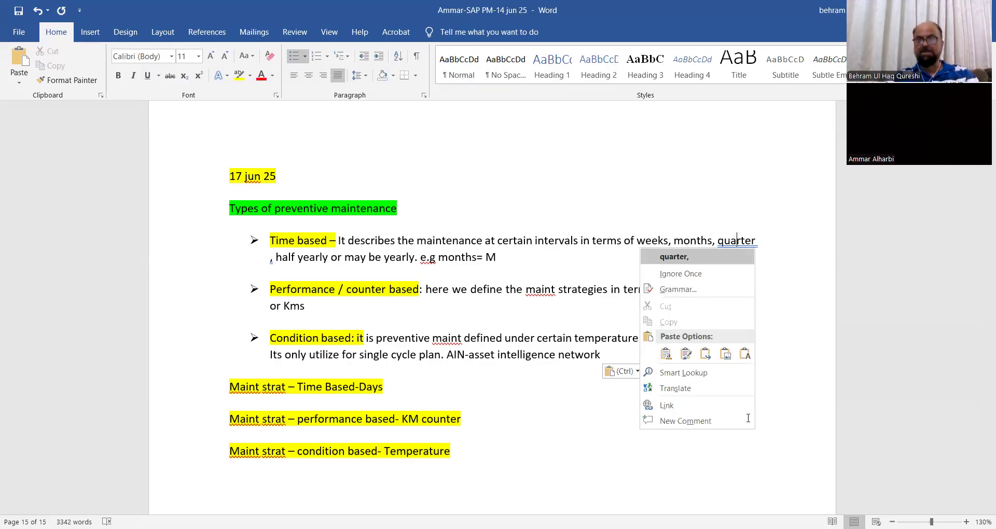
left_click(674, 257)
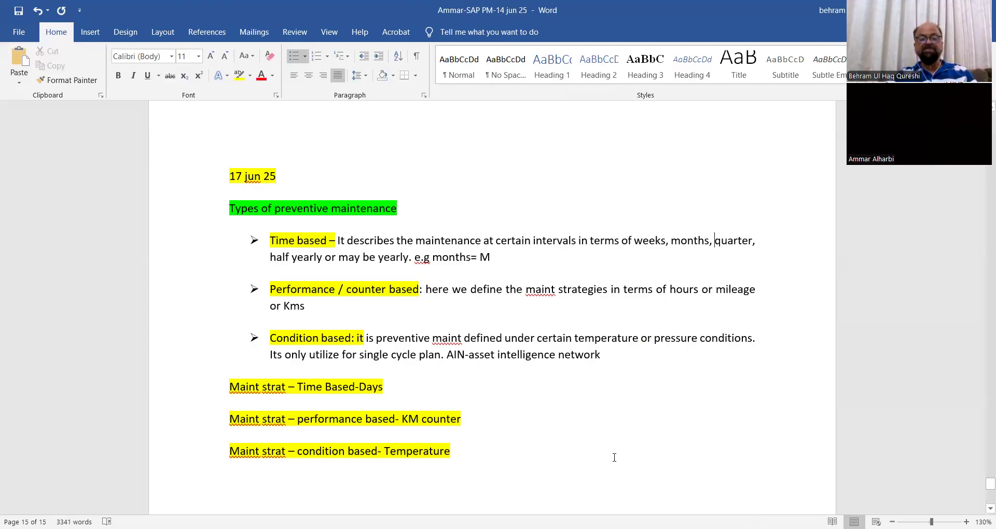
Extend the time-based maintenance strategy line with "/ months /years" after "Days".
left_click(390, 386)
type("/ ")
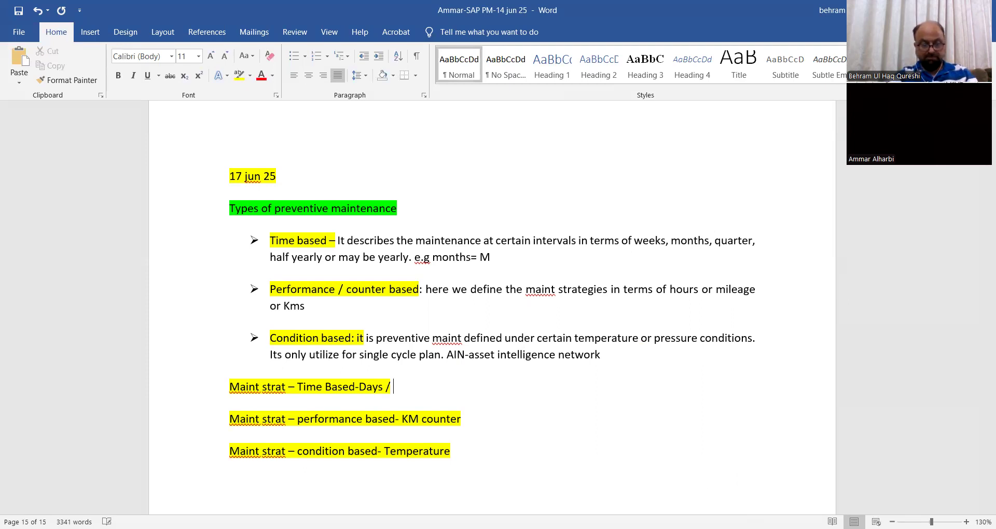
type("mon")
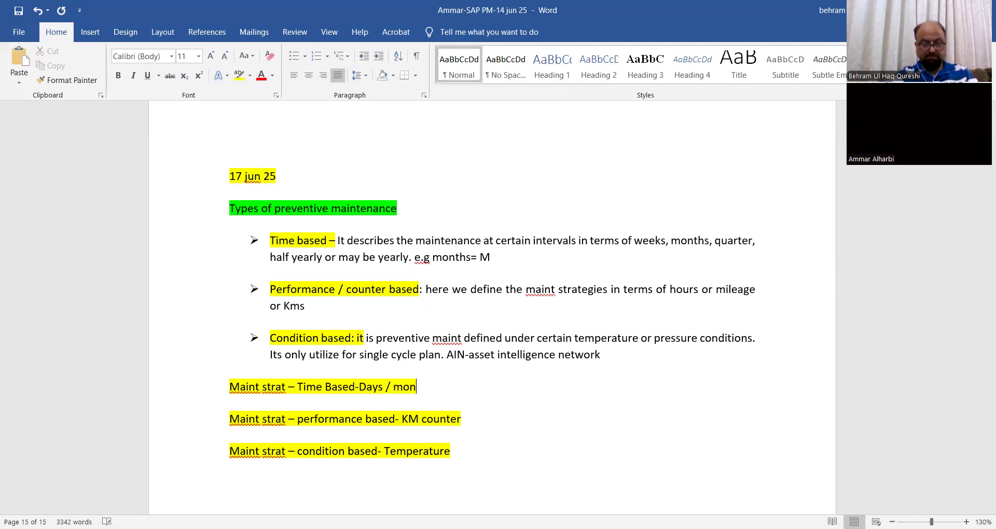
type("ths /years")
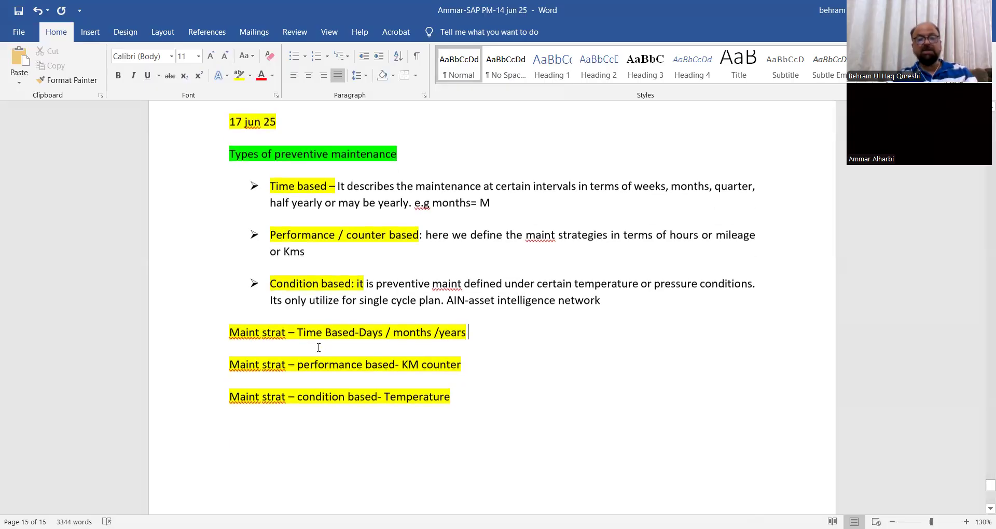
scroll(273, 318, "down", 2)
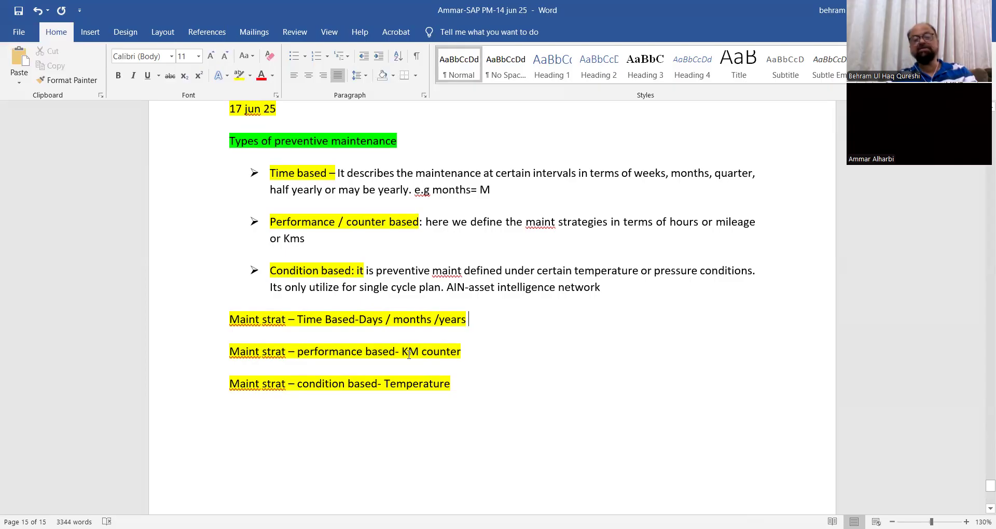
left_click(462, 320)
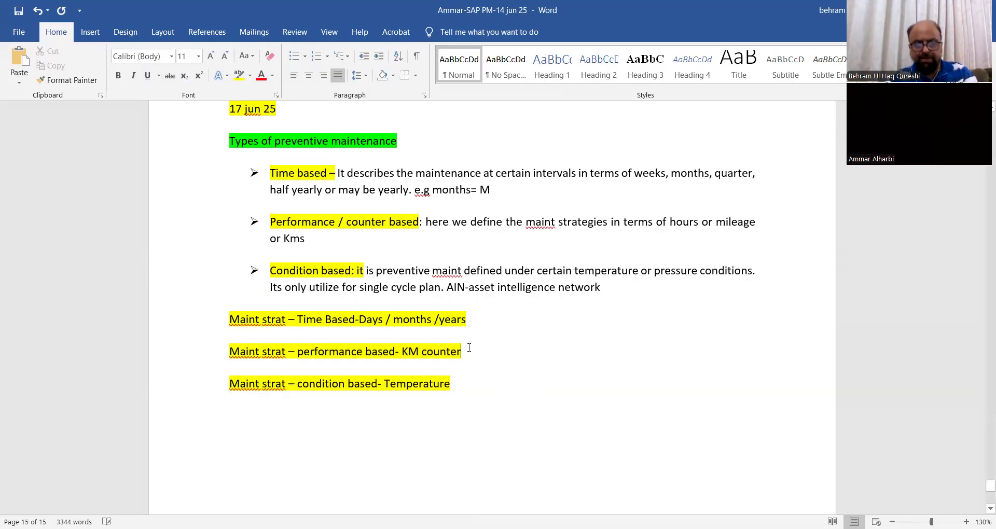
Change the unit in the performance-based maintenance strategy line to "KMs ; Hrs" before "counter".
left_click(420, 351)
type("; H")
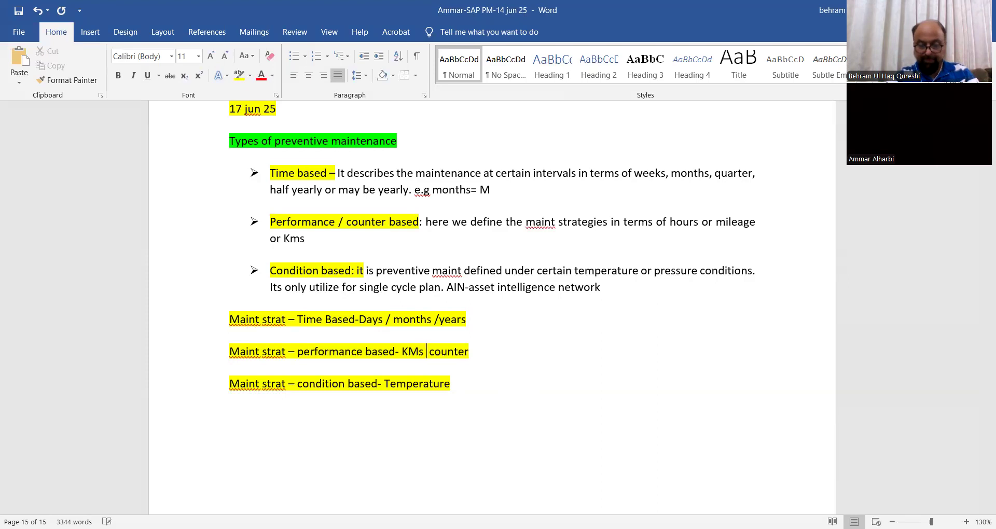
type("rs")
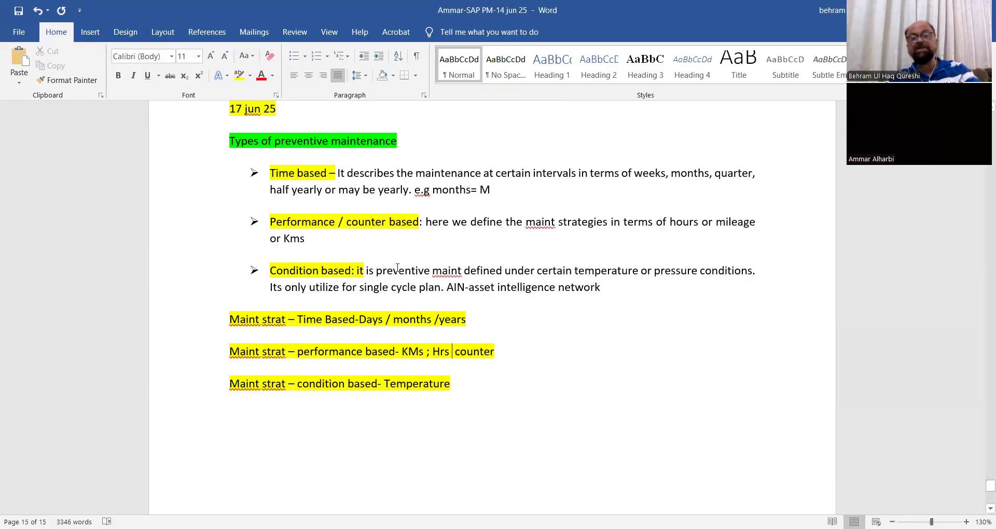
Highlight "AIN-asset intelligence network" in the Condition based bullet in dark gray.
left_click_drag(449, 289, 618, 289)
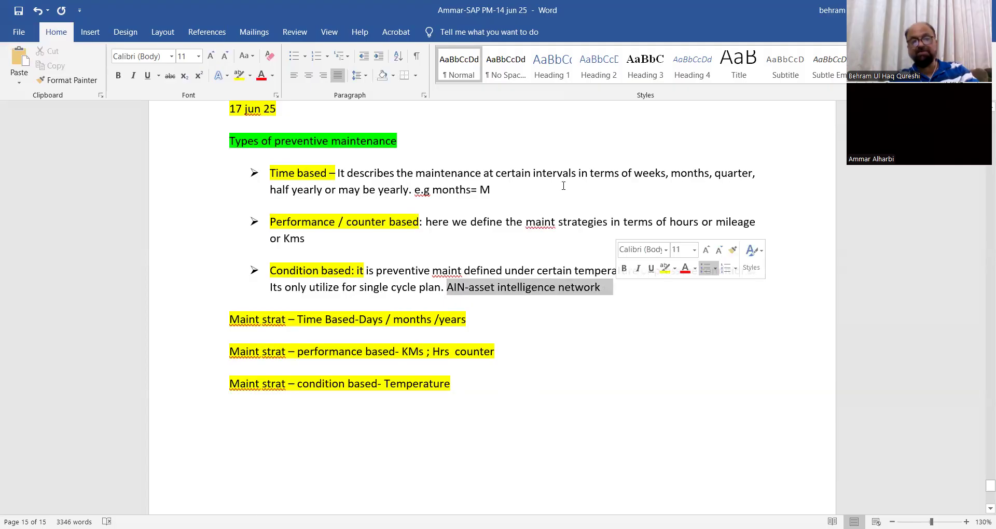
left_click(250, 76)
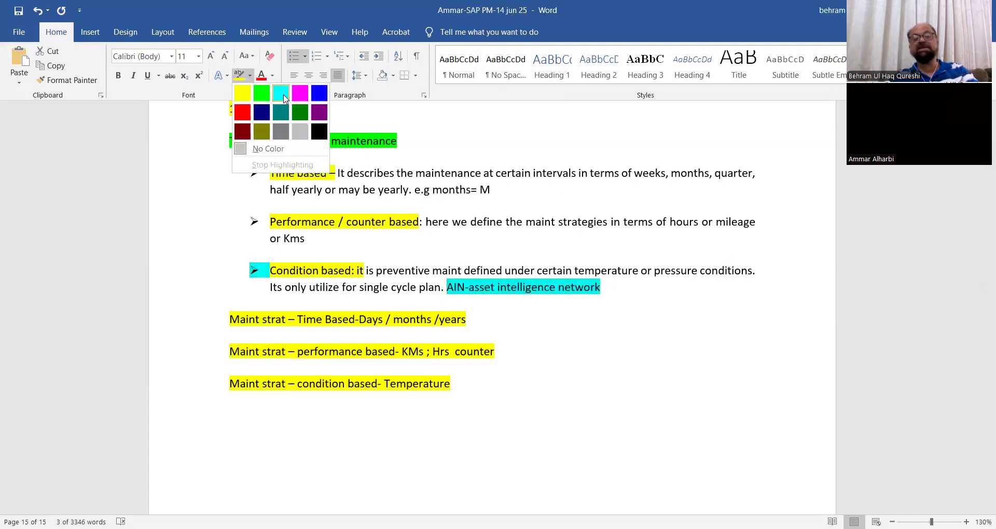
left_click(281, 131)
left_click(570, 360)
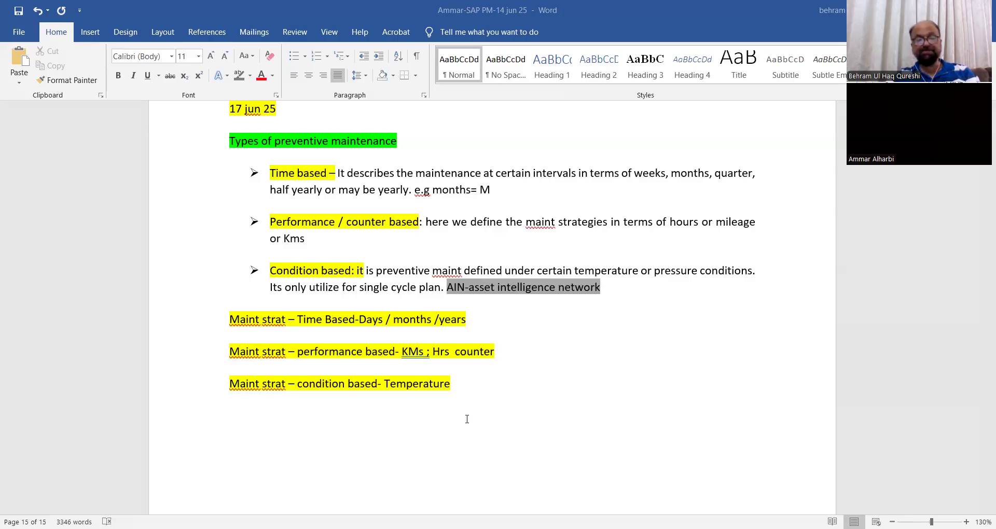
Paste the copied "Types of Maintenance Plans" heading and its two bullets below the maintenance strategy lines.
scroll(464, 430, "down", 2)
type("Types of Maintenance Plans Single Cycle maintenance Plan Strategy maintenance Plan")
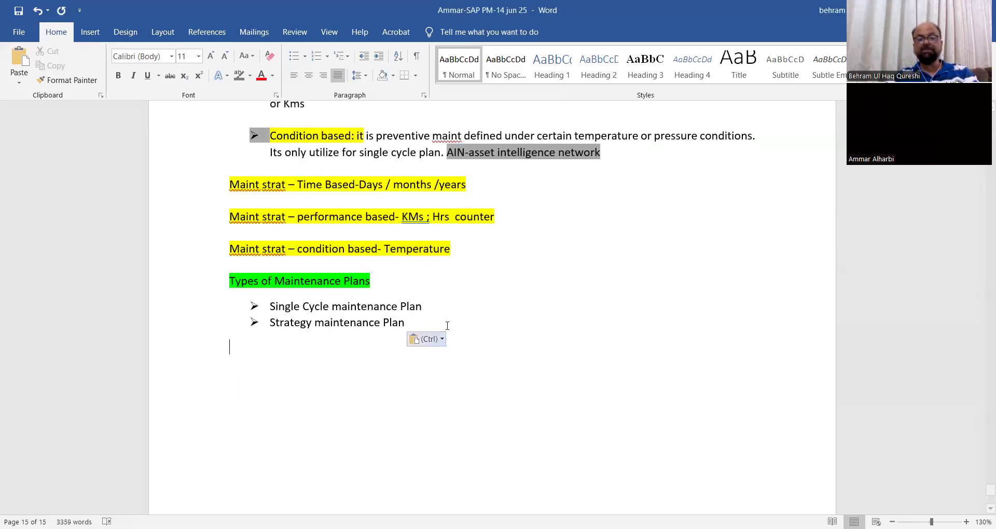
Add the description "- A single task list is repeated after a particular quantum of time" to the Single Cycle maintenance Plan bullet.
left_click(424, 305)
type("- ")
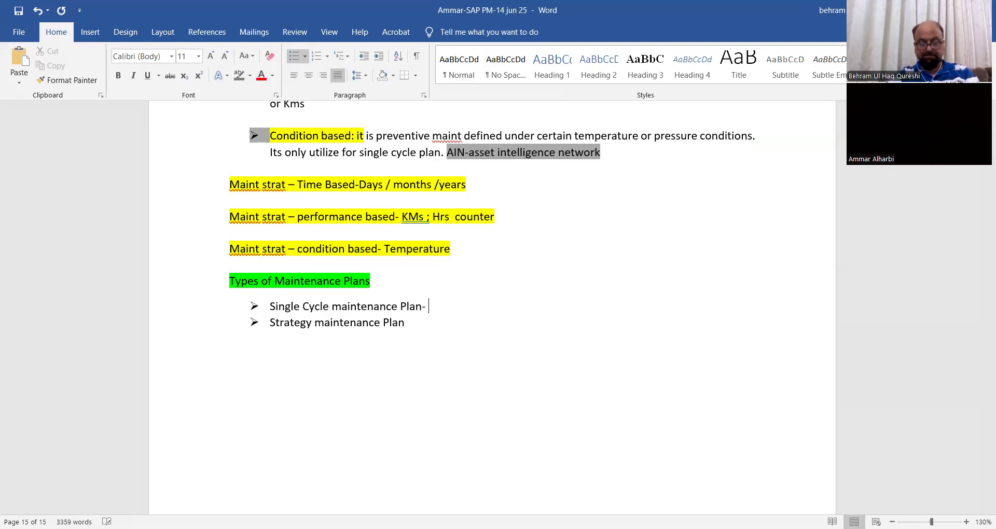
type("A sing")
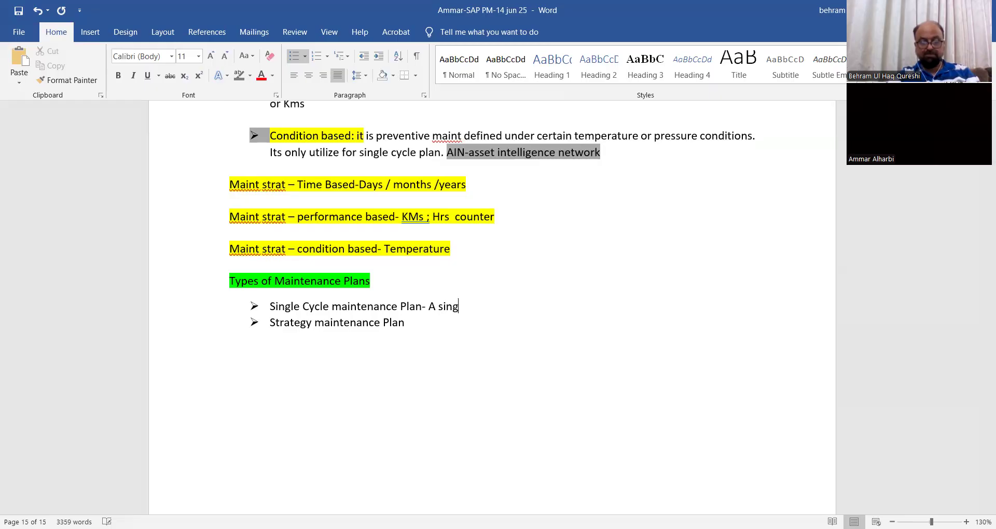
type("le tas")
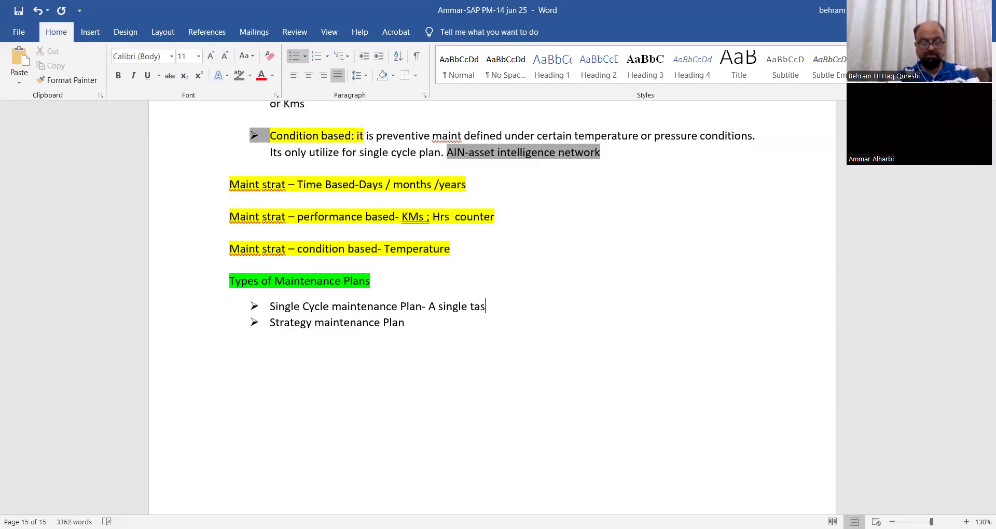
type("k list is r")
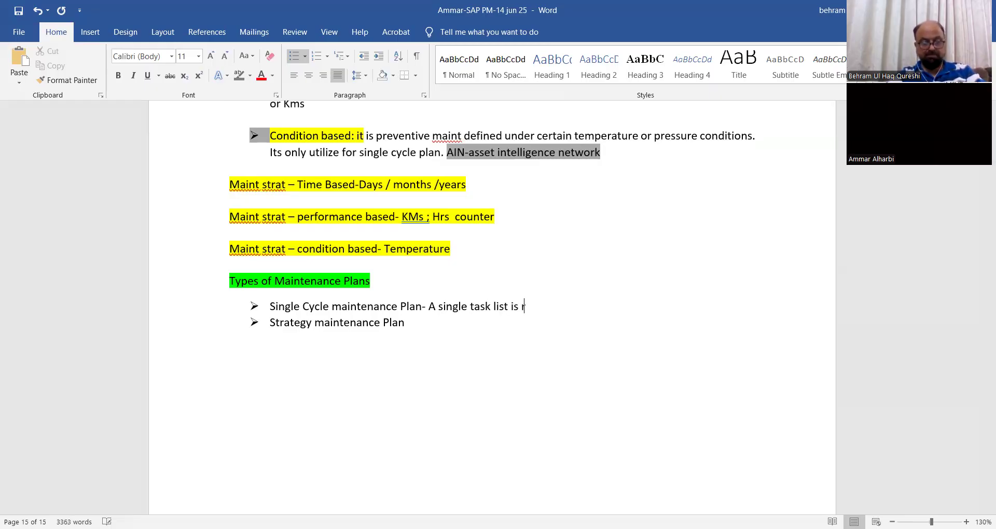
type("epaet")
key("BackSpace")
key("BackSpace")
key("BackSpace")
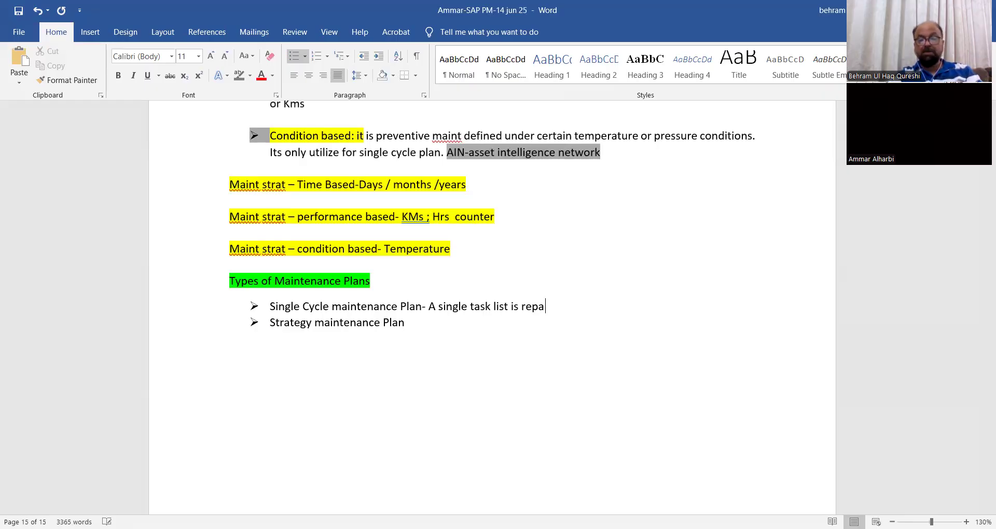
type("eated after a pe")
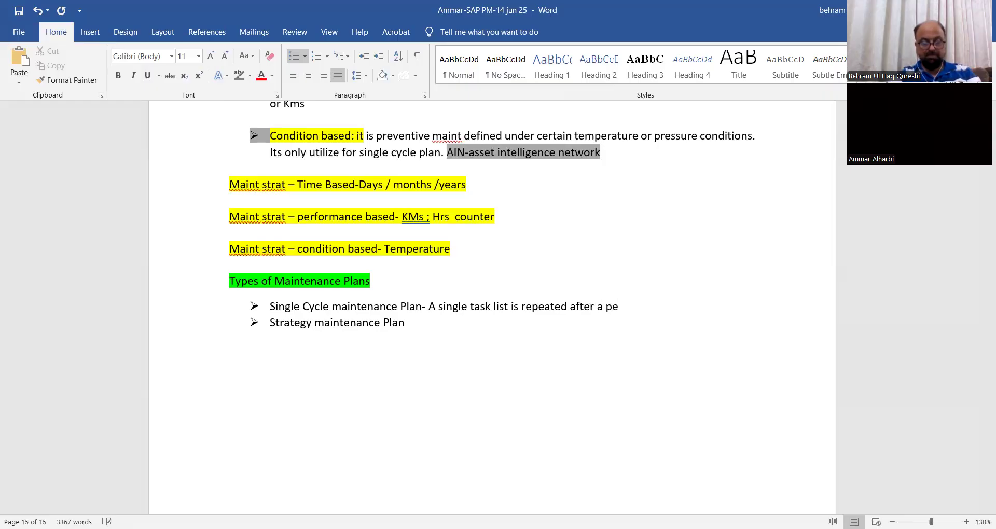
key("BackSpace")
type("arti")
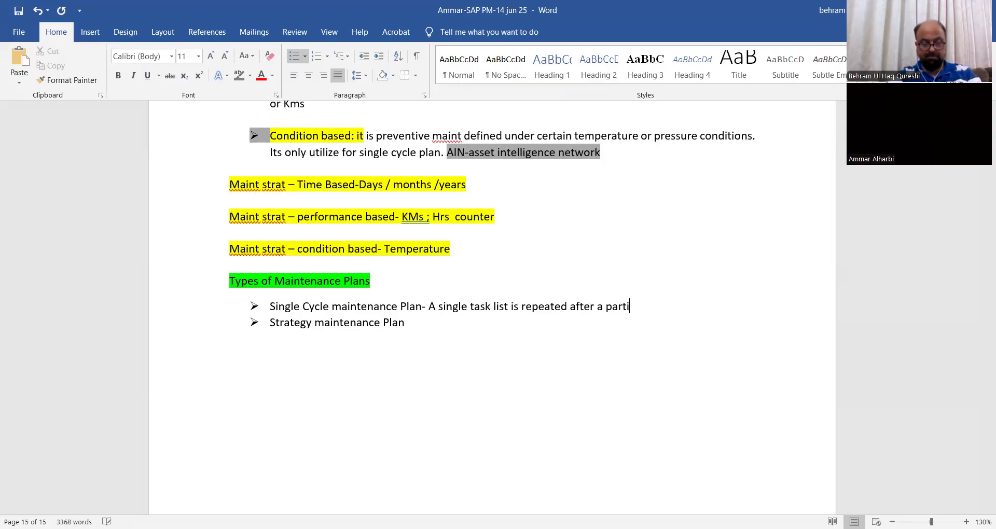
type("cular quantum of time")
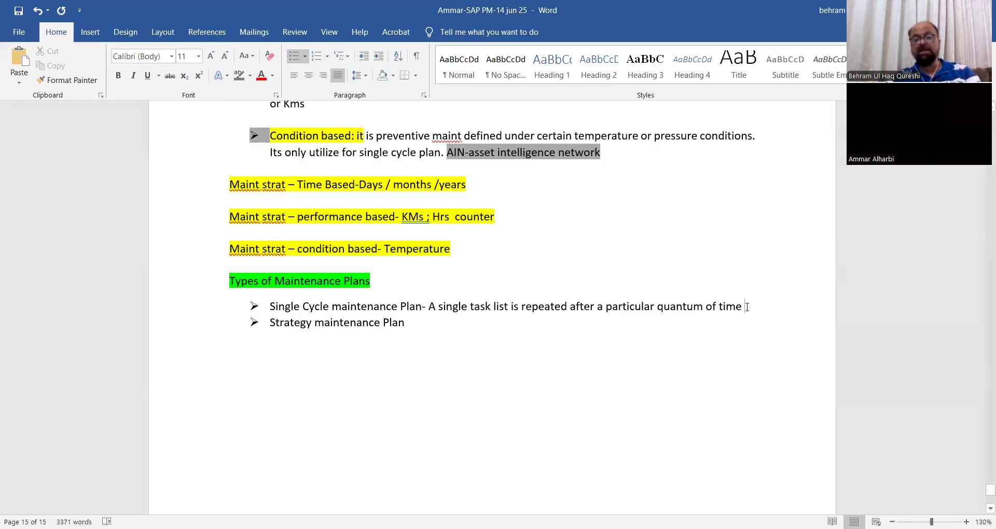
Insert "/ multi" after "single" in the Single Cycle maintenance Plan description.
left_click(465, 307)
type("/ mu")
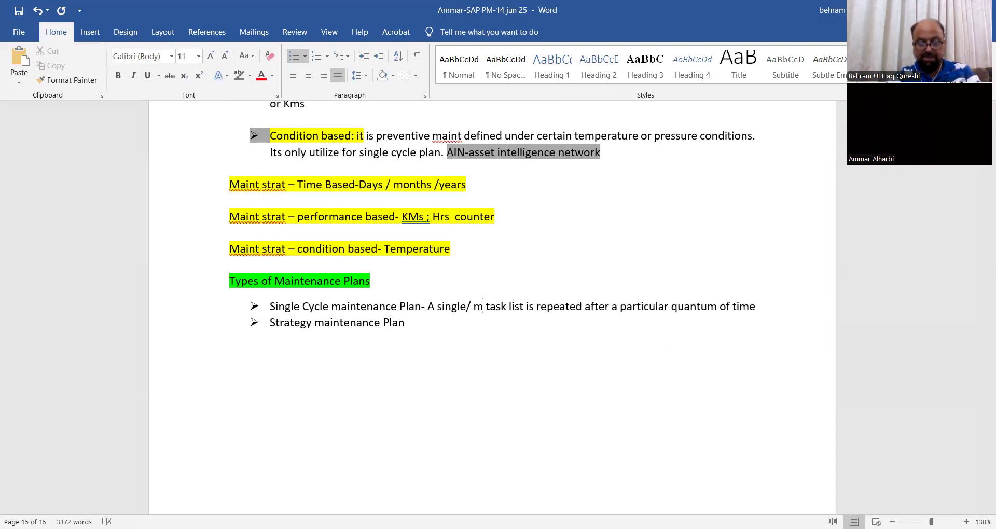
type("lti")
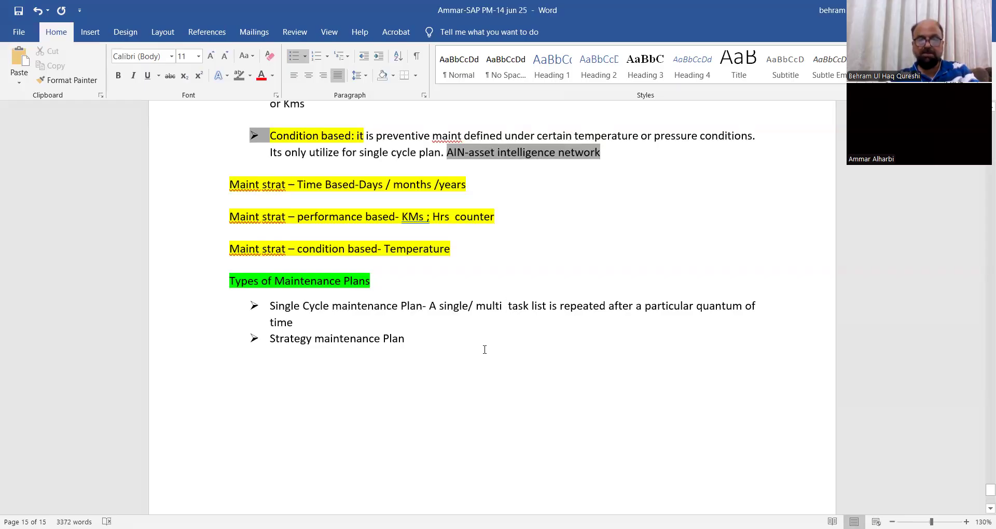
Describe the Strategy maintenance Plan bullet with "- It contains set of task lists which will be coupled with next task list on maintainence schedule".
left_click(469, 306)
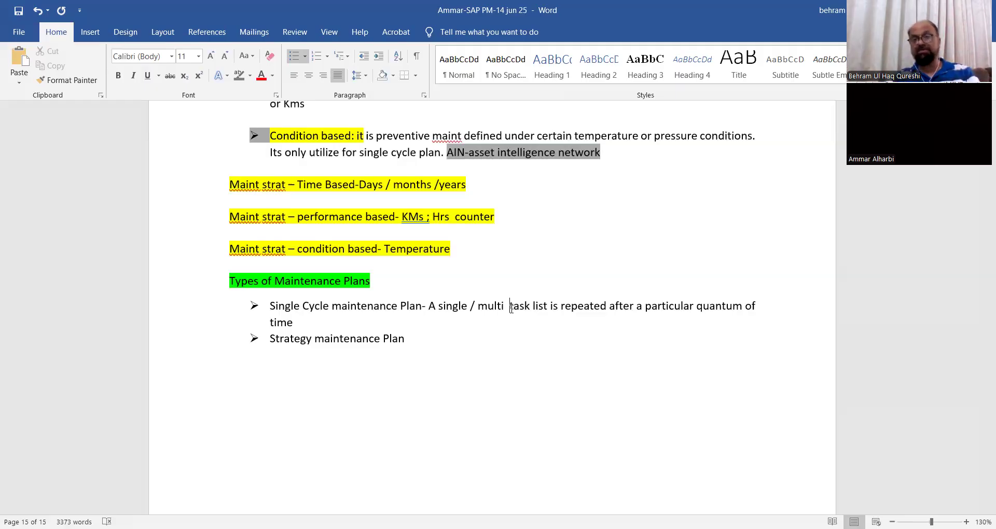
type("- ")
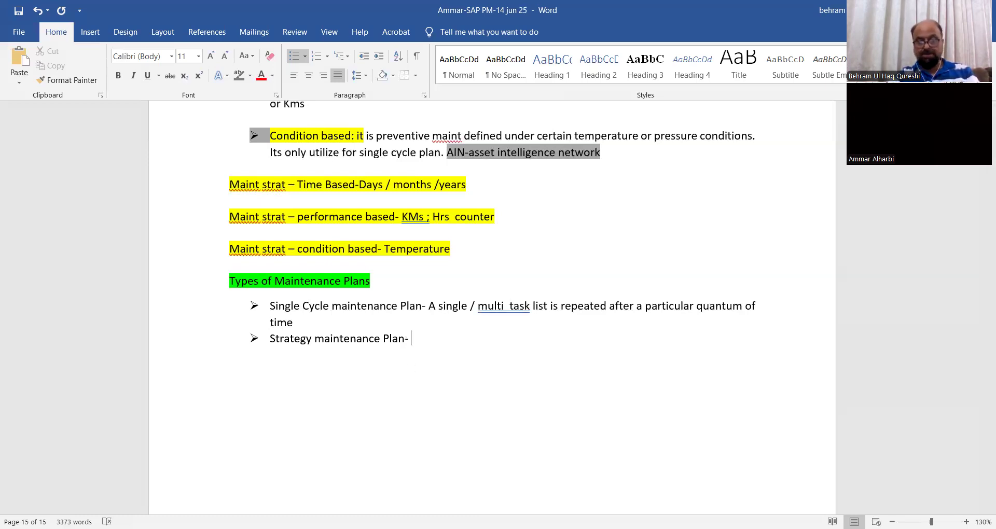
type("It co")
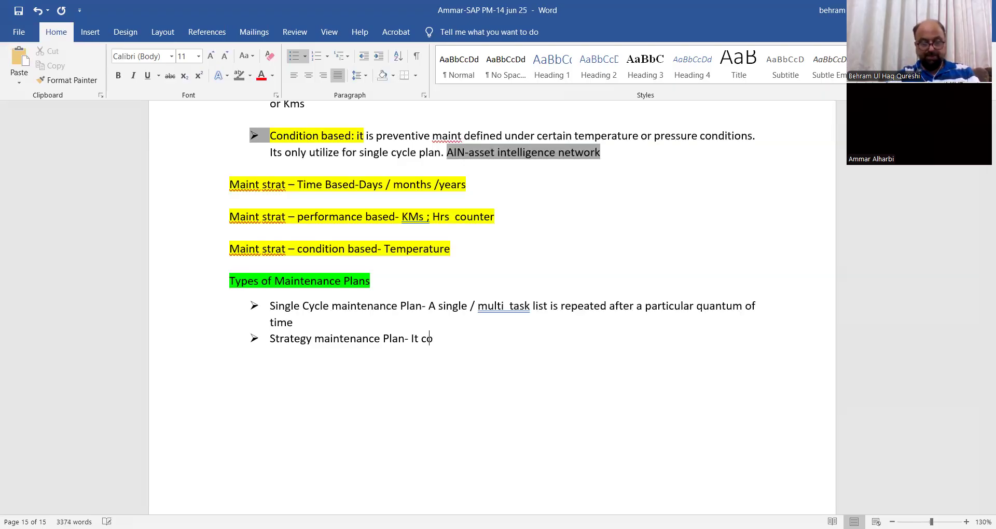
type("ntauins ")
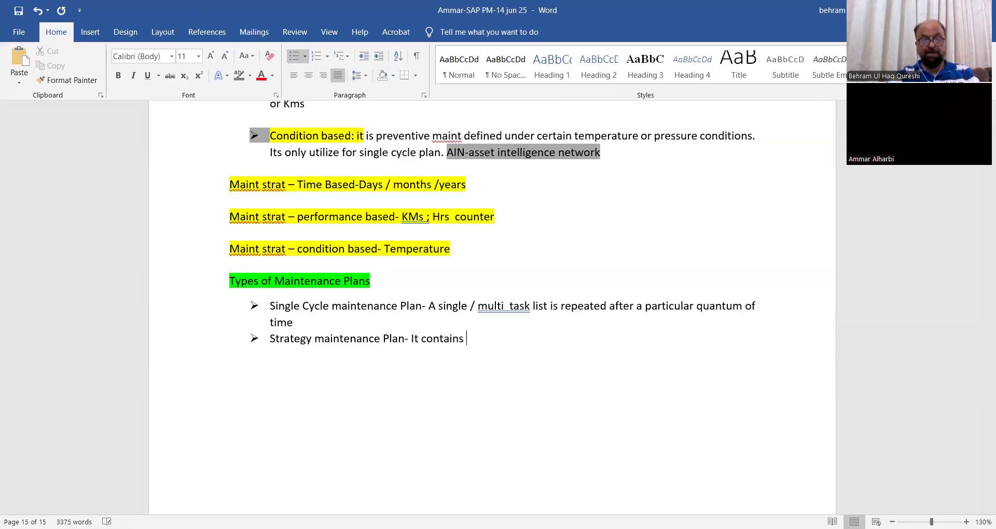
type("set of")
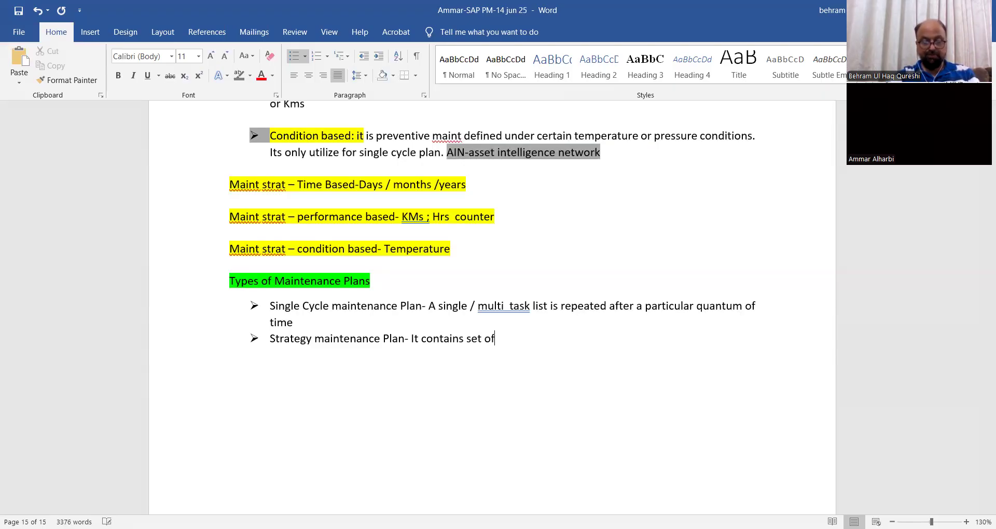
type(" task li")
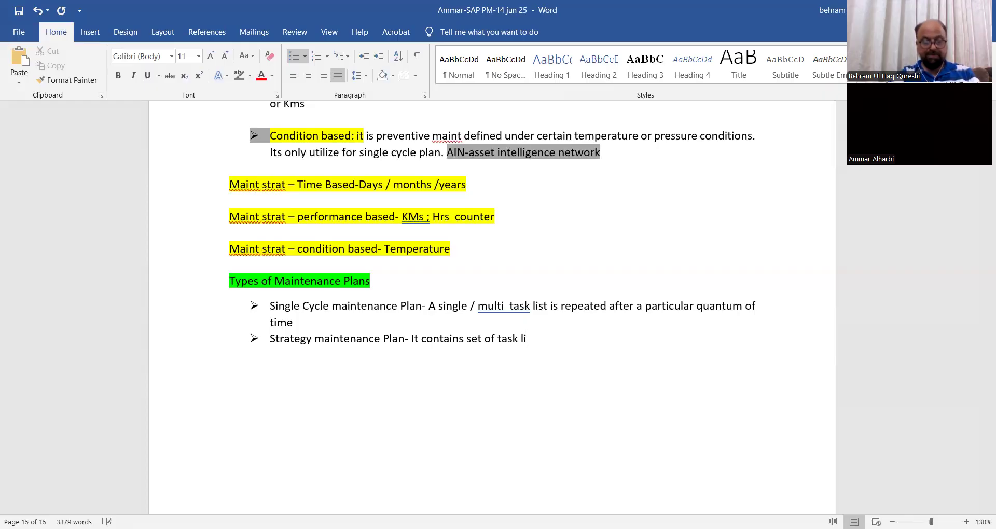
type("sts ")
type("w")
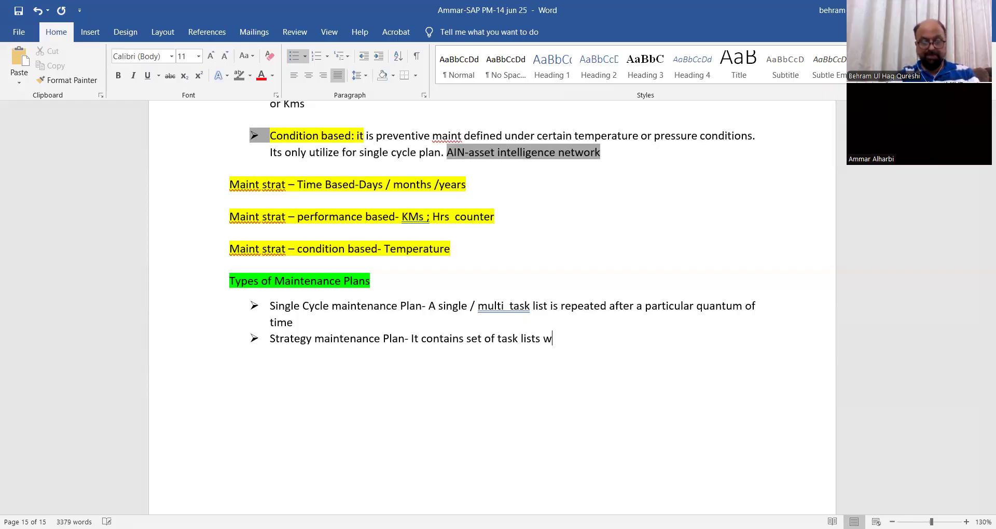
type("hich will ")
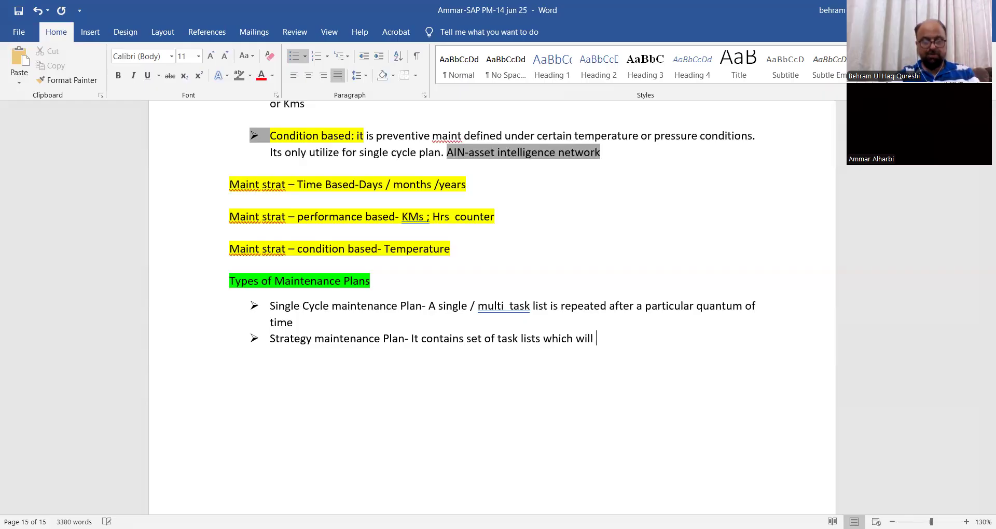
type("be coupled ")
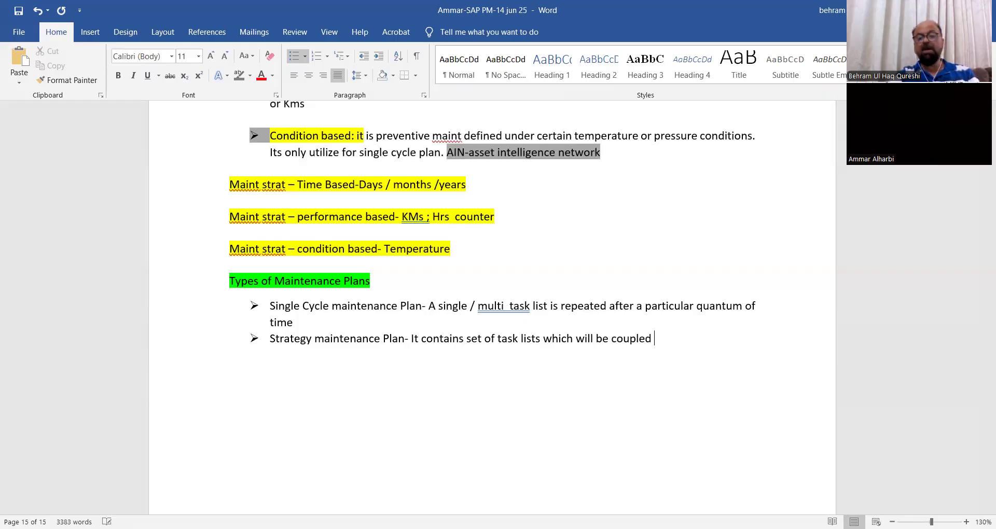
type("with ")
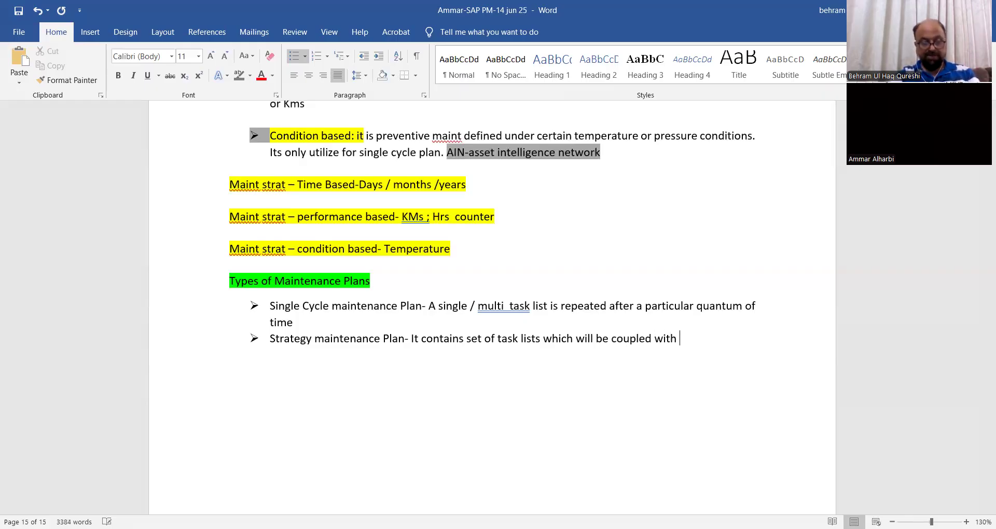
type("next tas")
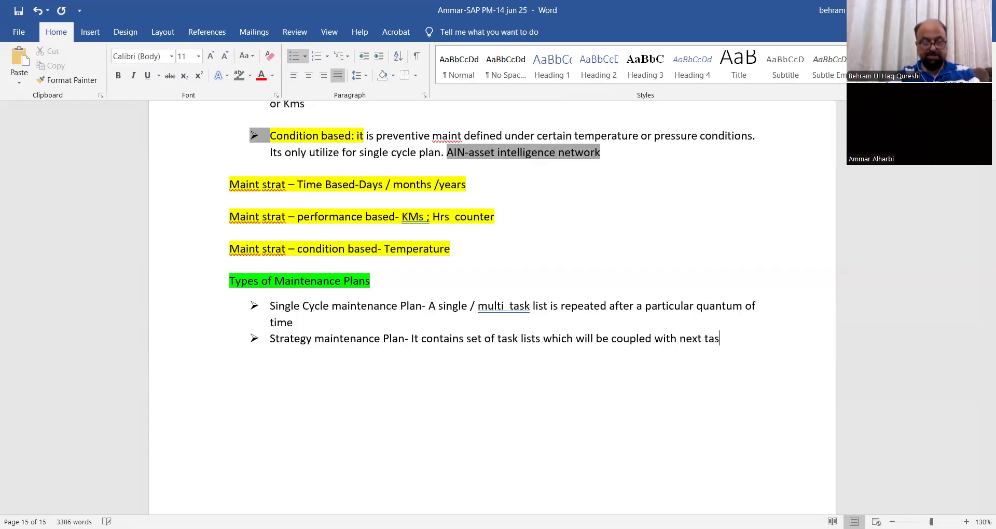
type("k list on")
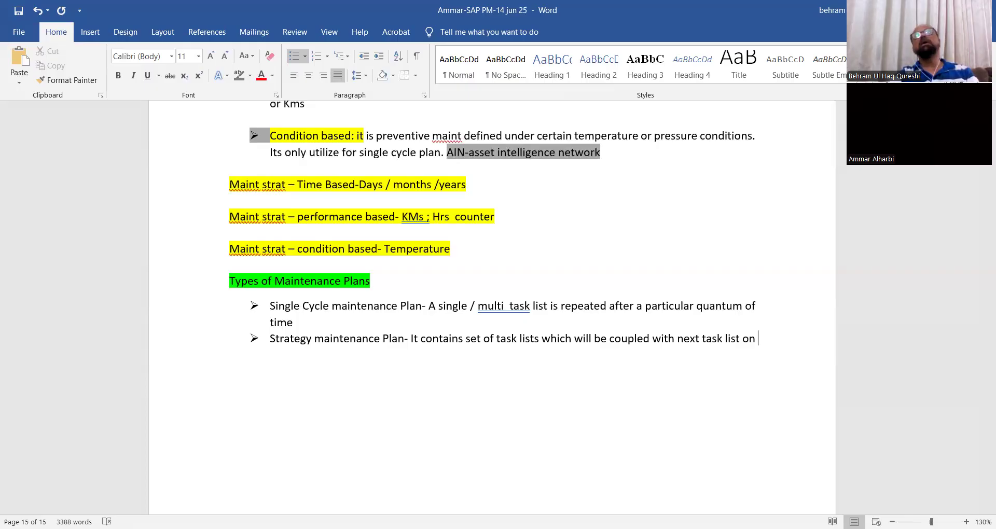
type(" main")
type("t")
type("ainen")
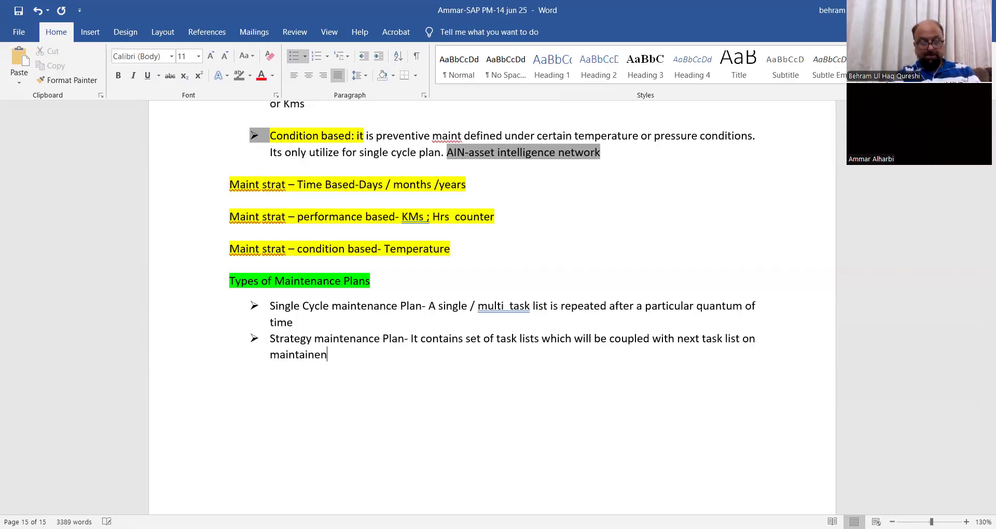
type("ce schedule")
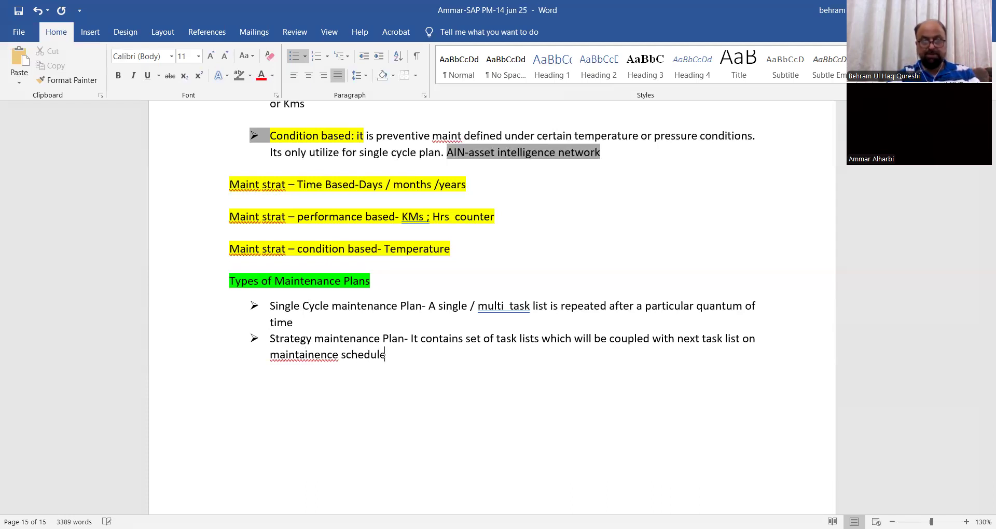
Correct the misspelled "maintainence" to the suggested "maintenance" in the Strategy maintenance Plan description.
left_click(322, 357)
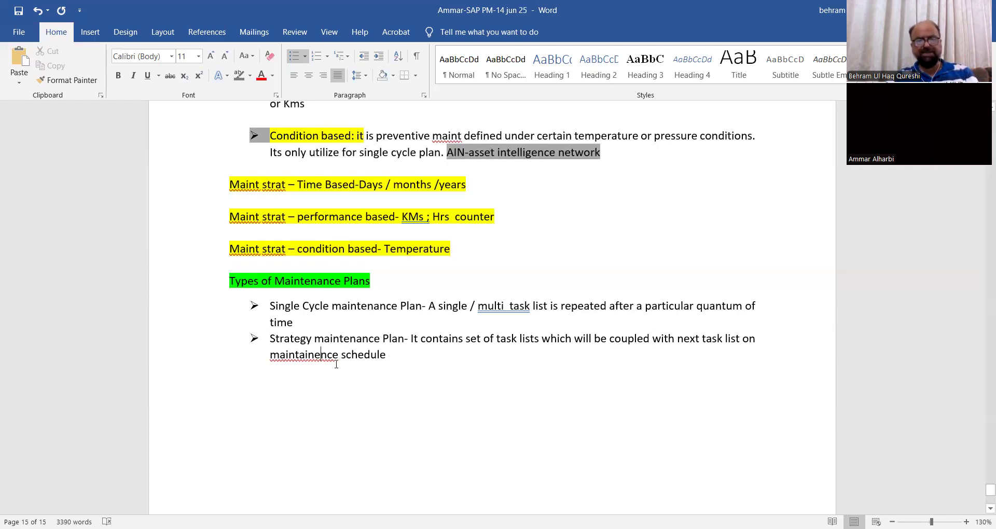
right_click(335, 358)
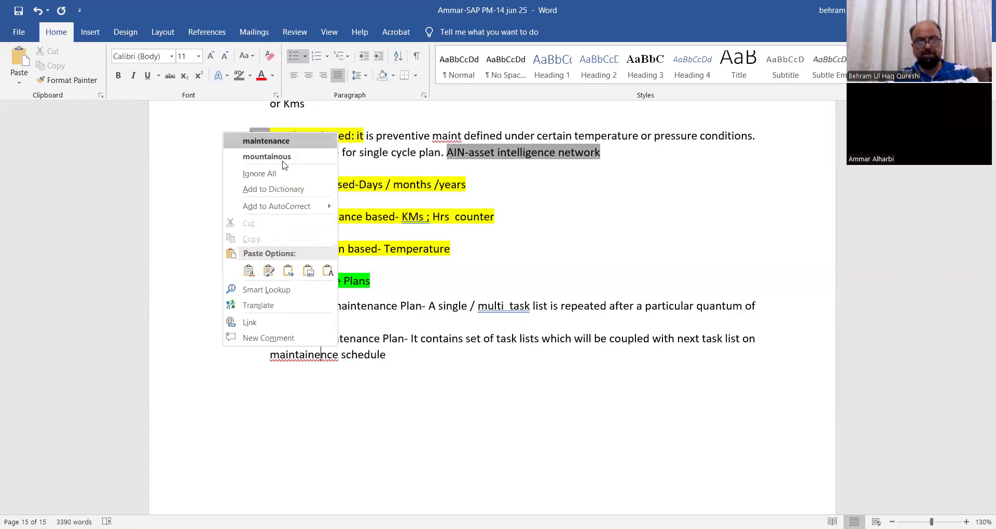
left_click(267, 140)
left_click(389, 354)
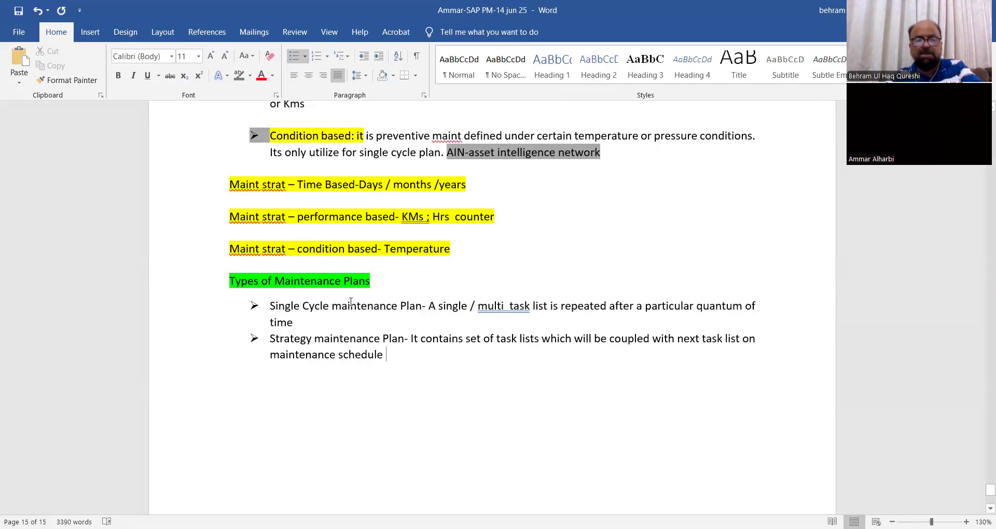
Delete "/ multi task l" from the Single Cycle maintenance Plan description.
left_click(512, 306)
key("BackSpace")
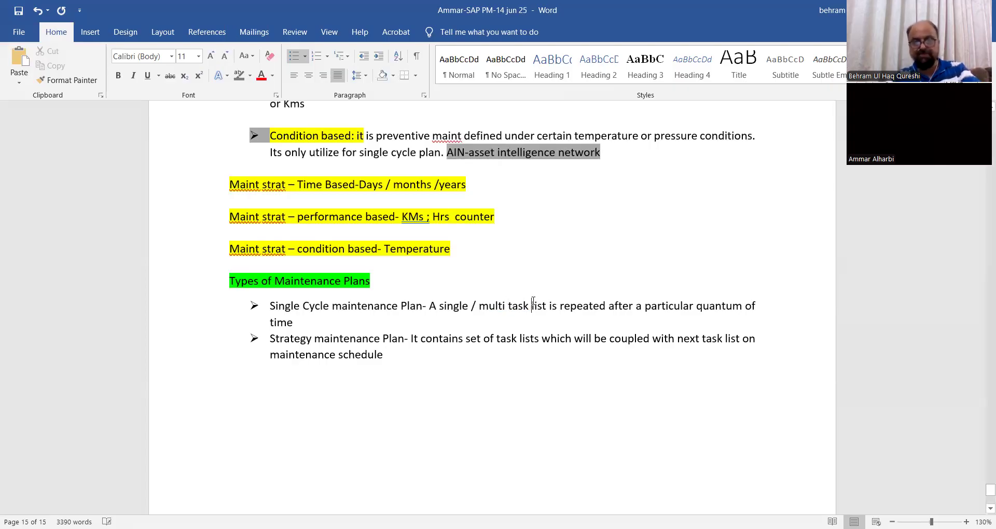
key("BackSpace")
key("BackSpace")
key("BackSpace")
key("BackSpace")
key("BackSpace")
key("BackSpace")
key("BackSpace")
key("BackSpace")
key("BackSpace")
key("BackSpace")
key("BackSpace")
key("BackSpace")
key("BackSpace")
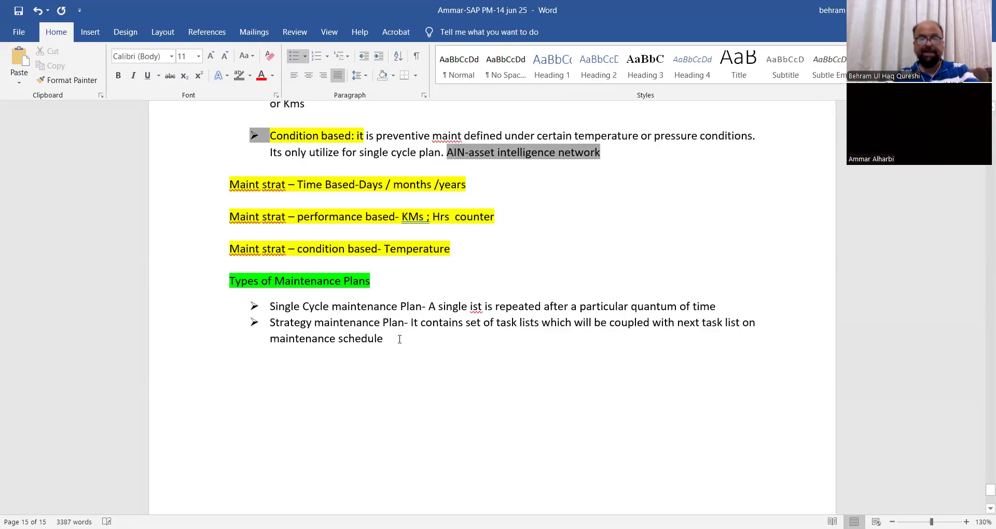
Extend the Strategy maintenance Plan description with "& accordingly preventive maintenance will be persuaded.", correcting the spelling of "maintenance".
type("& accordingly ")
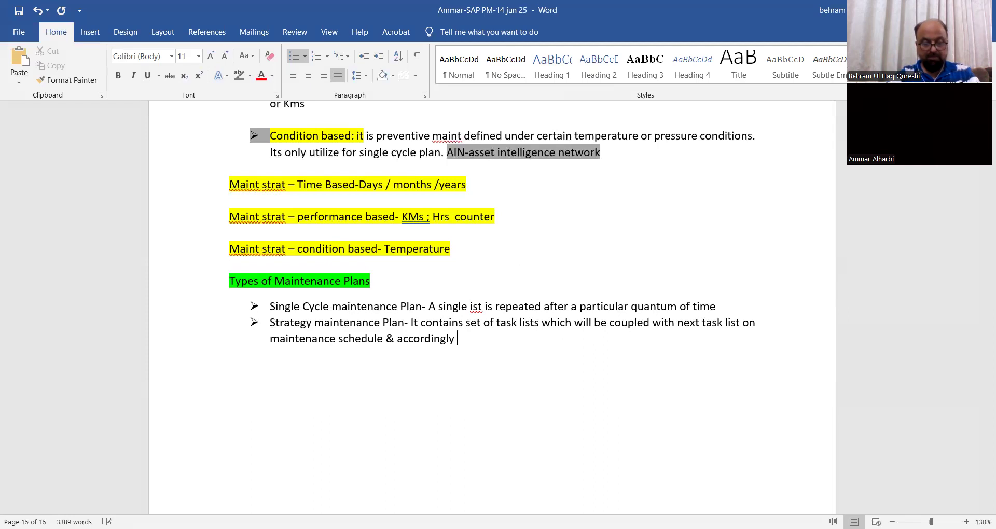
type("prevent")
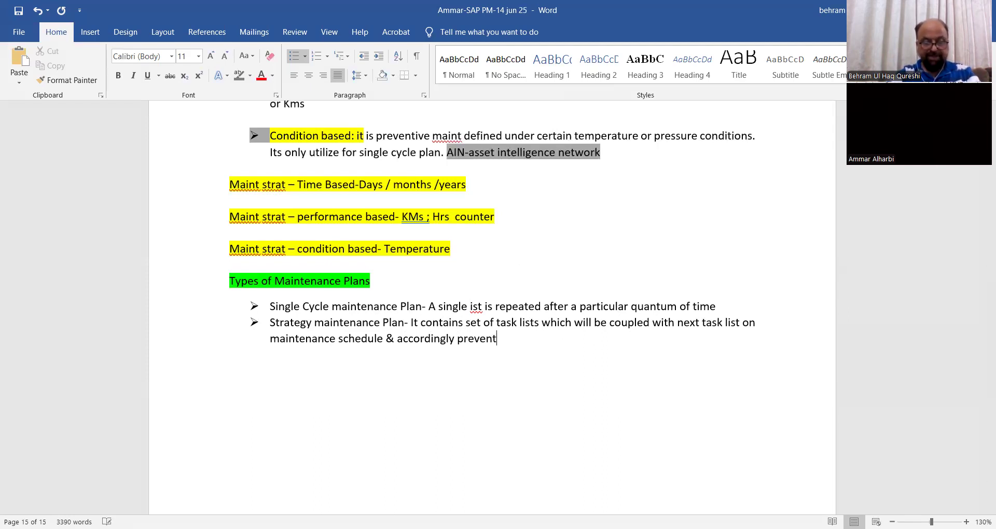
type("ive maintai")
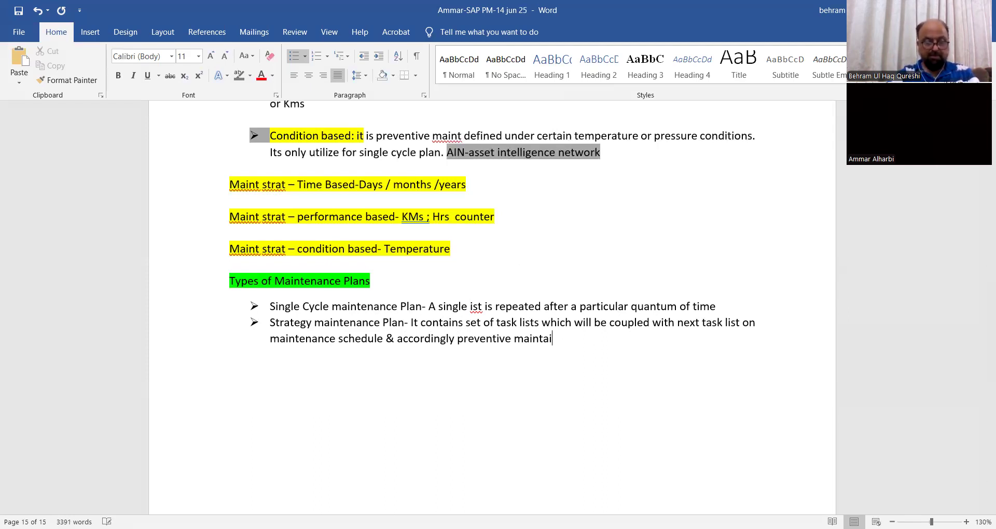
type("nenece w")
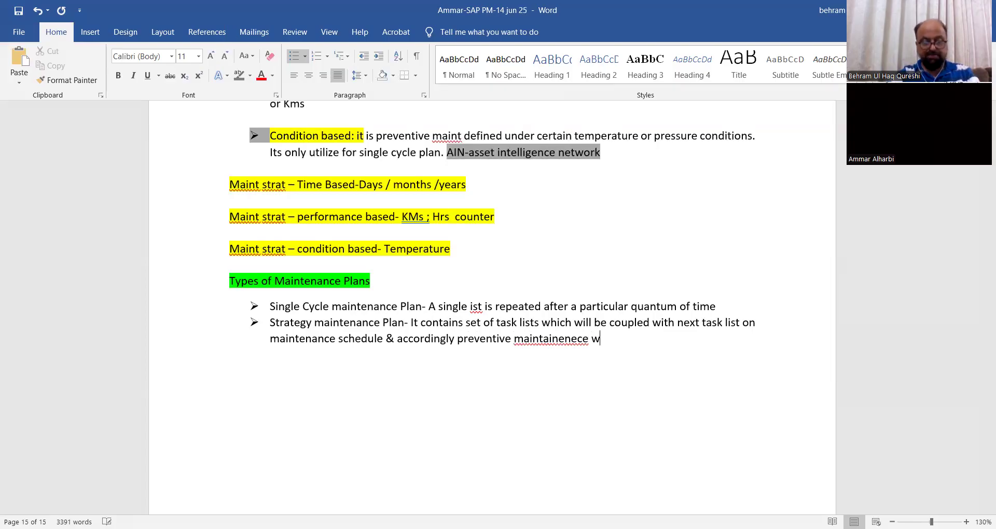
type("ill be p")
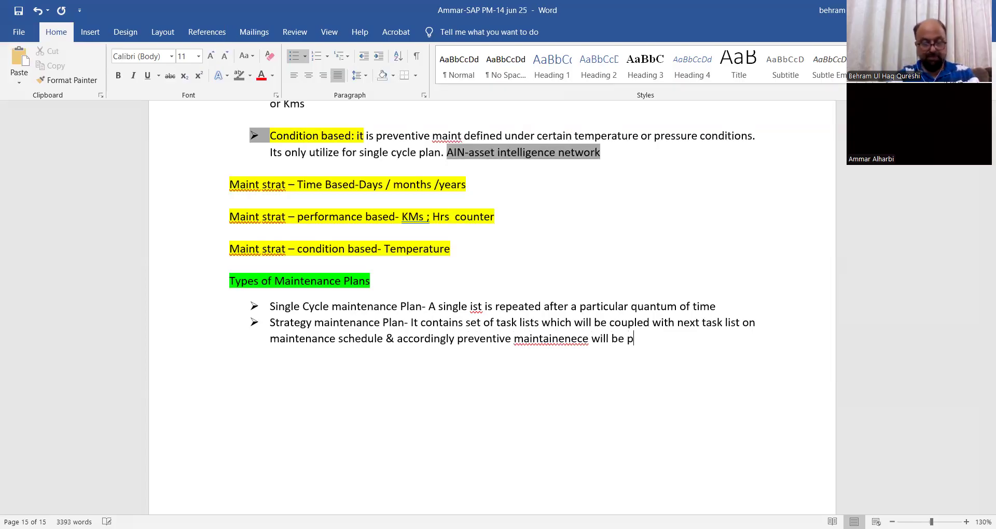
type("ursuaded")
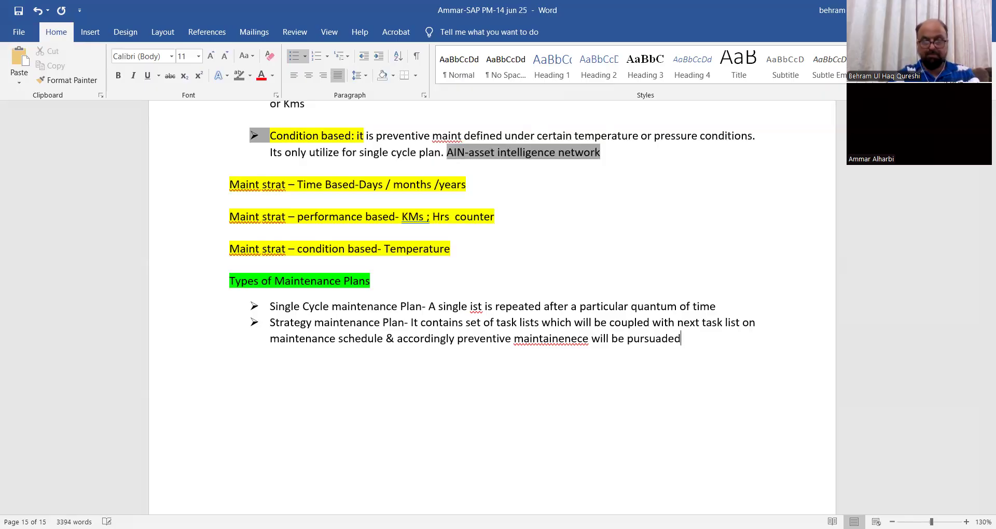
key("BackSpace")
key("BackSpace")
key("BackSpace")
key("BackSpace")
key("BackSpace")
key("BackSpace")
key("BackSpace")
key("BackSpace")
type("ersuaded.")
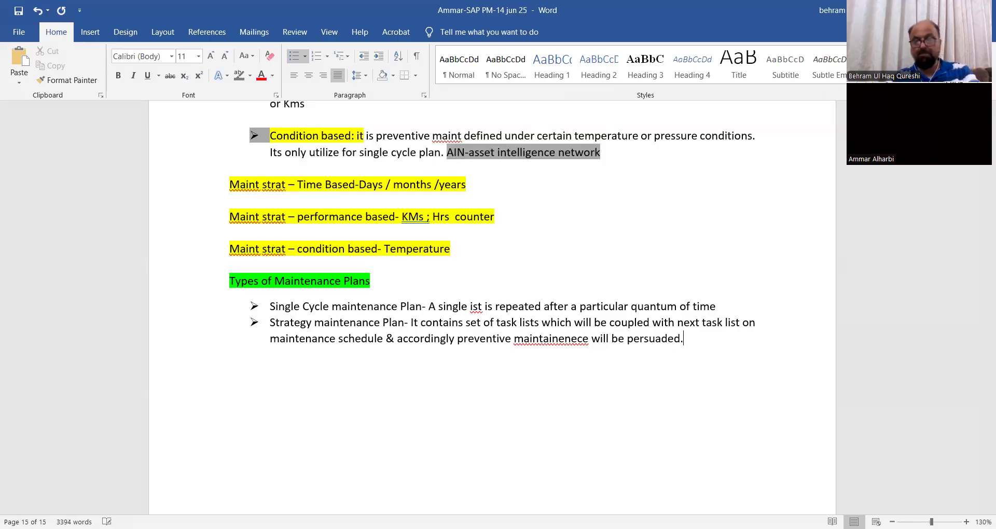
right_click(541, 341)
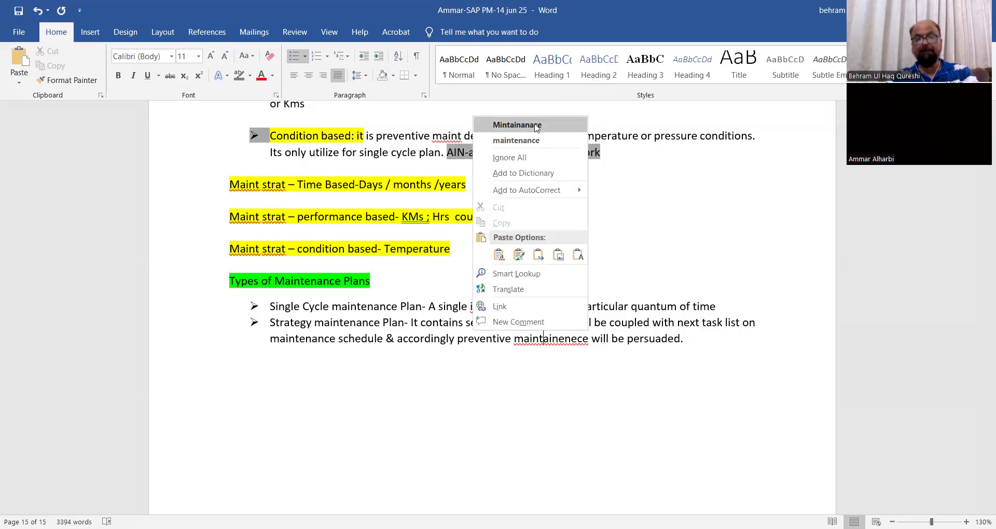
left_click(516, 141)
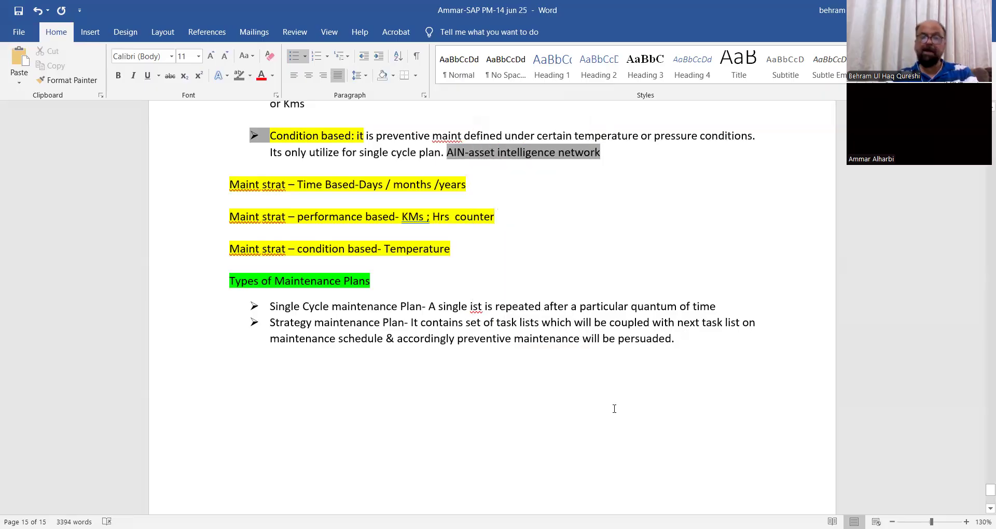
Change the two bullets under the Types of Maintenance Plans heading to left alignment.
scroll(587, 409, "down", 2)
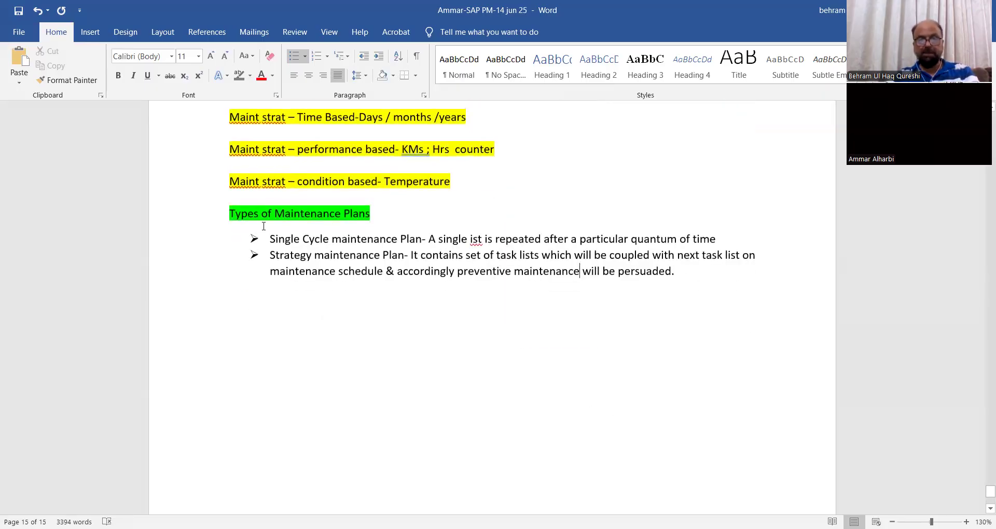
left_click_drag(274, 234, 736, 313)
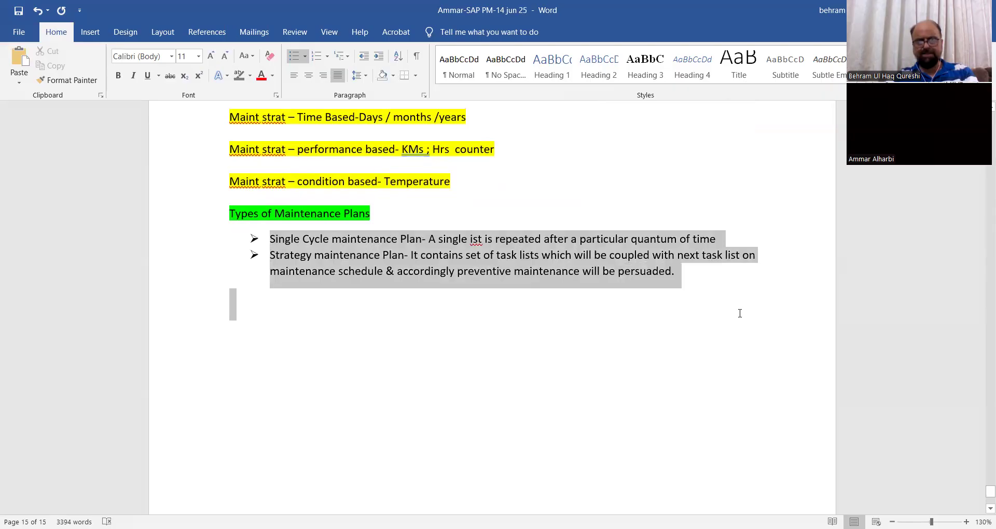
left_click(337, 75)
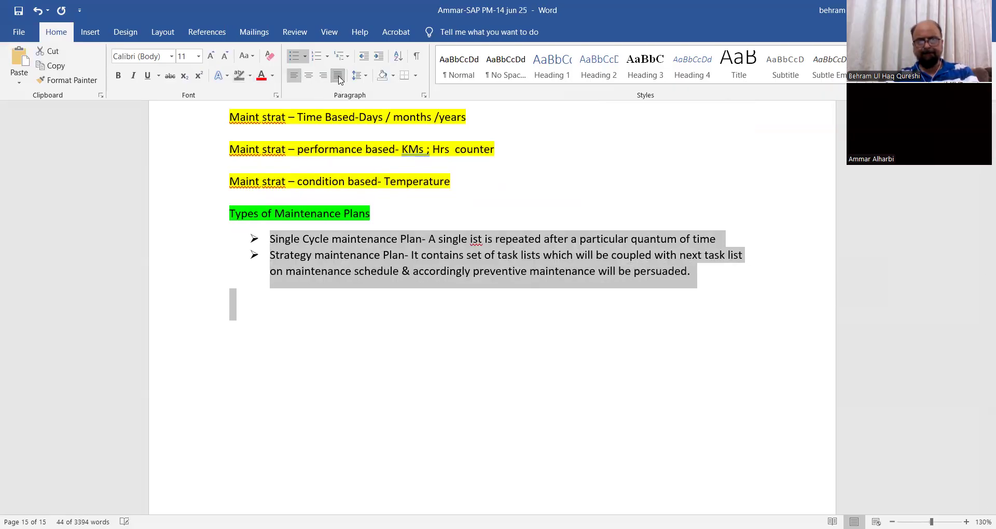
double_click(538, 377)
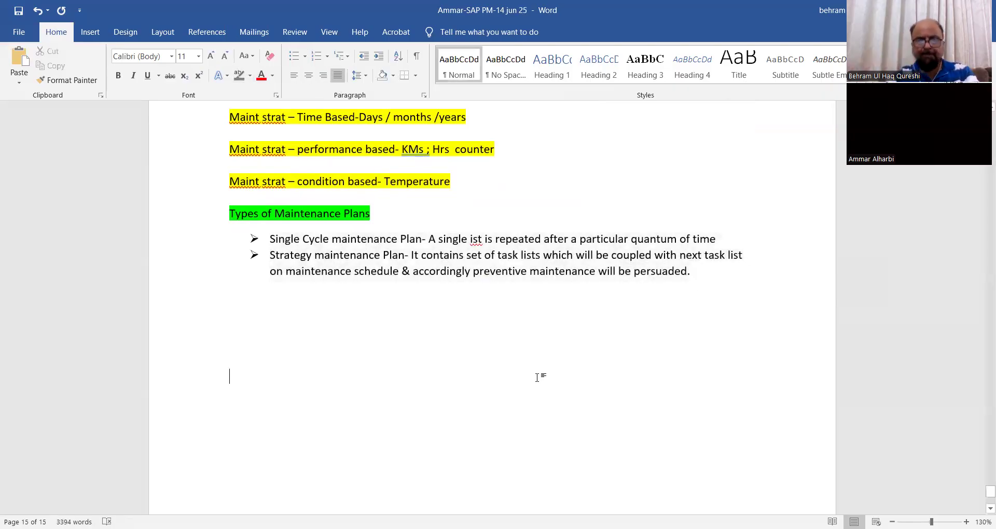
Correct "ist" to "list" in the Single Cycle maintenance Plan description.
left_click(471, 235)
type("l")
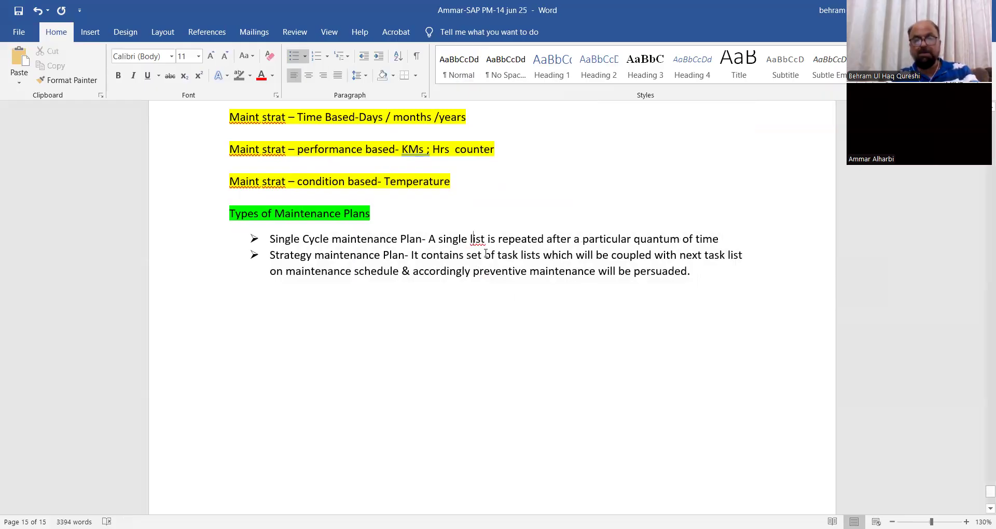
right_click(515, 238)
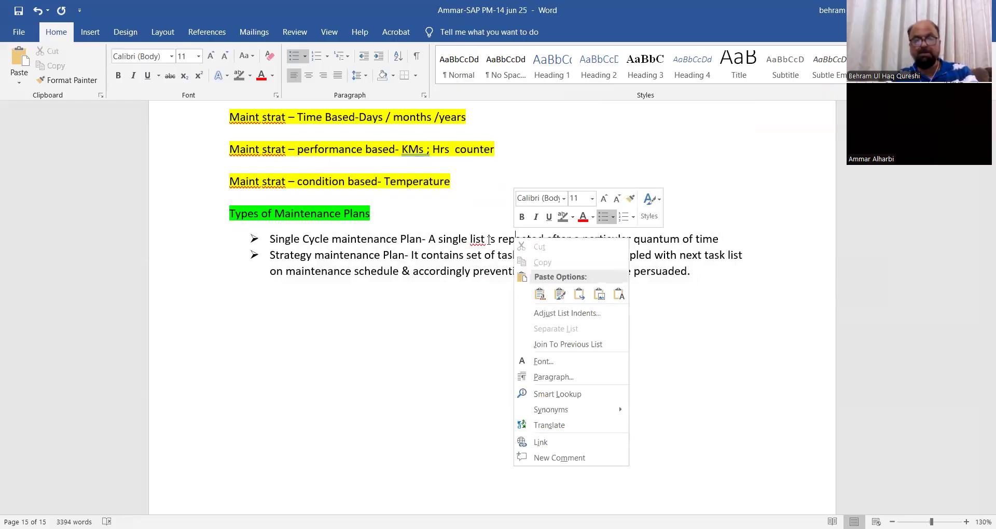
left_click(484, 241)
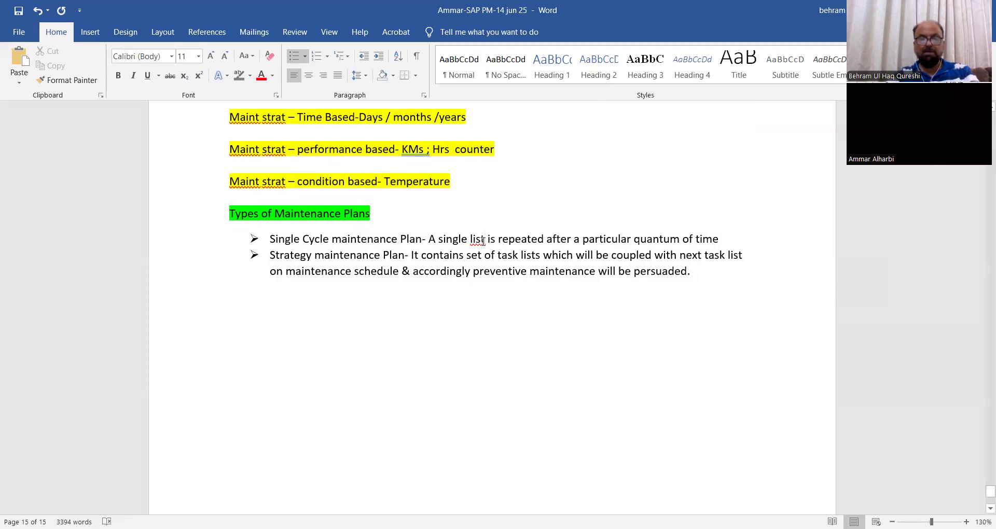
Replace "list" with "task list" in the Single Cycle maintenance Plan description.
key("BackSpace")
key("BackSpace")
key("BackSpace")
key("BackSpace")
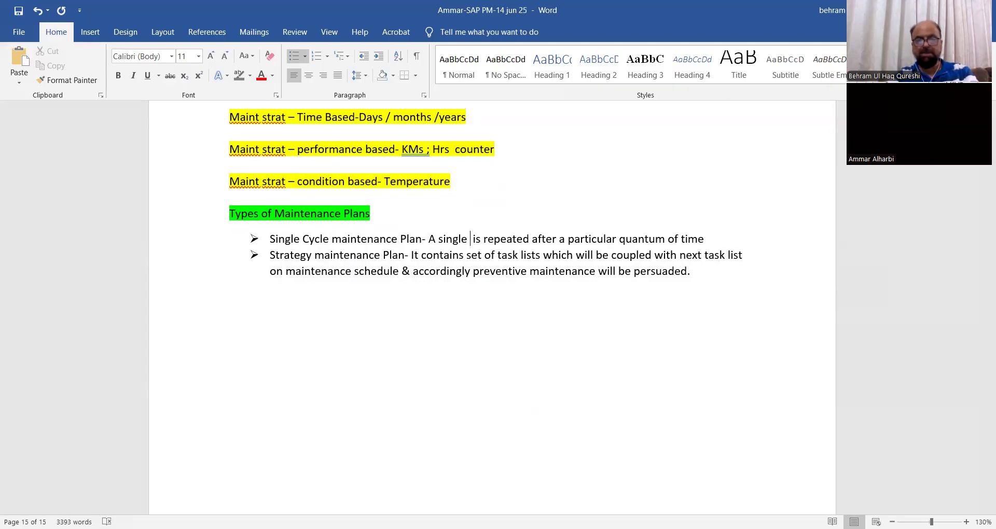
type("task list")
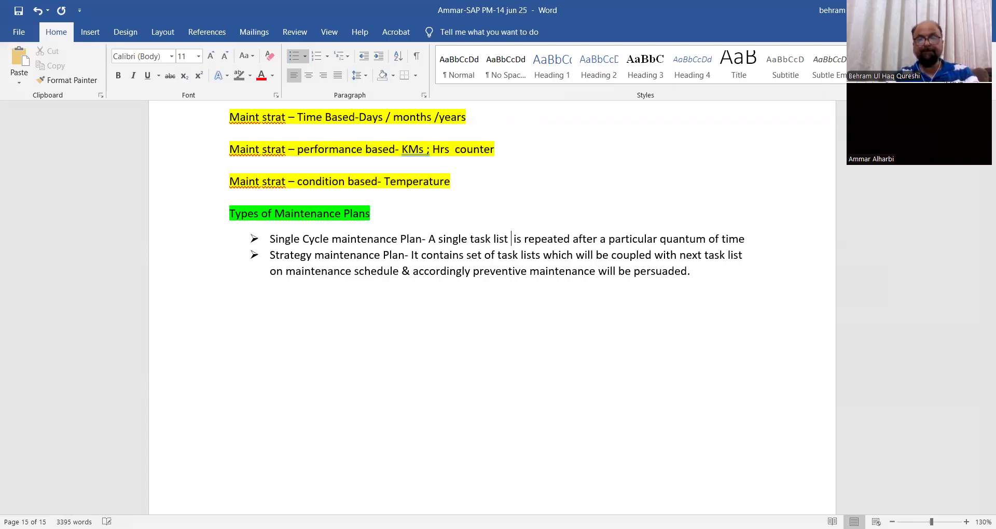
End the Single Cycle maintenance Plan description with a full stop and insert a blank line before the Strategy maintenance Plan bullet.
left_click(756, 240)
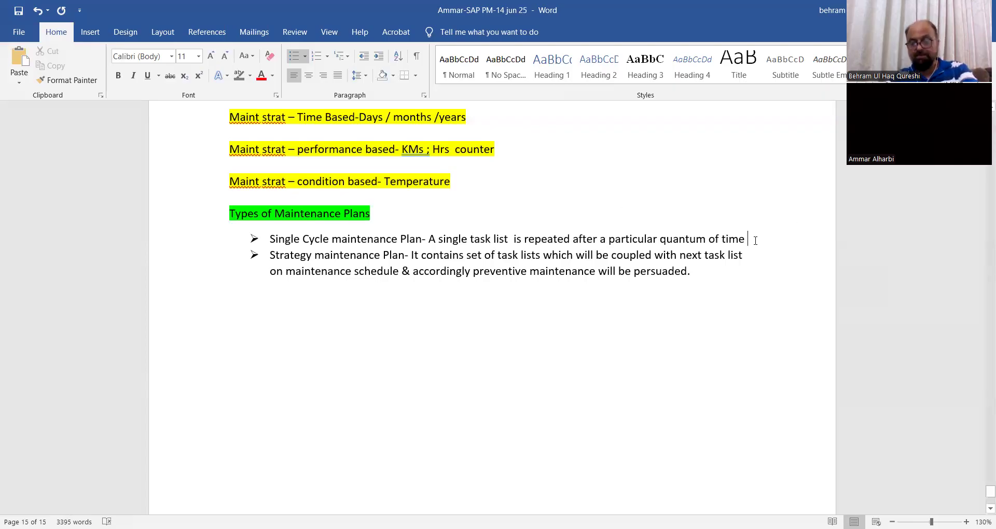
key("BackSpace")
type(".")
key("Return")
key("BackSpace")
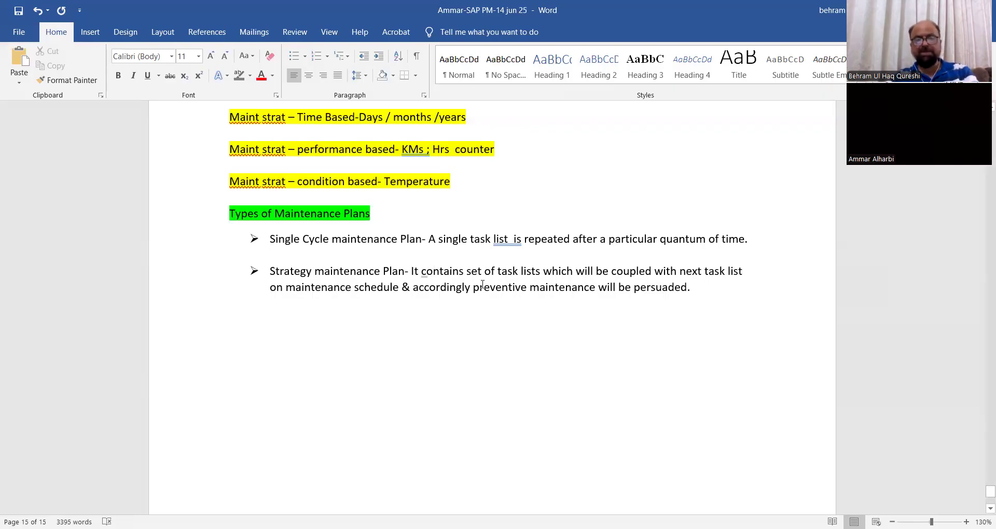
right_click(510, 240)
left_click(652, 304)
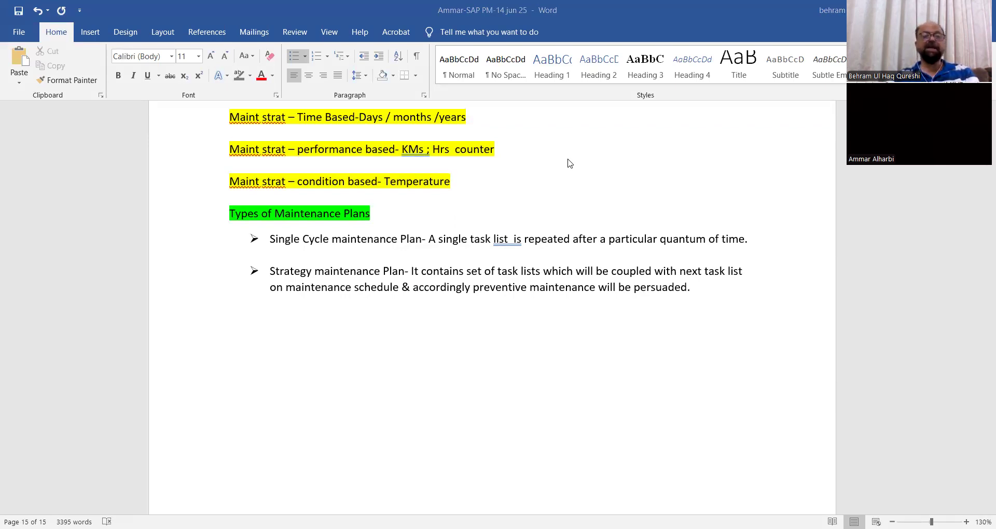
Switch to SAP and open the Create Equipment transaction with the command /nie01.
key("alt+Tab")
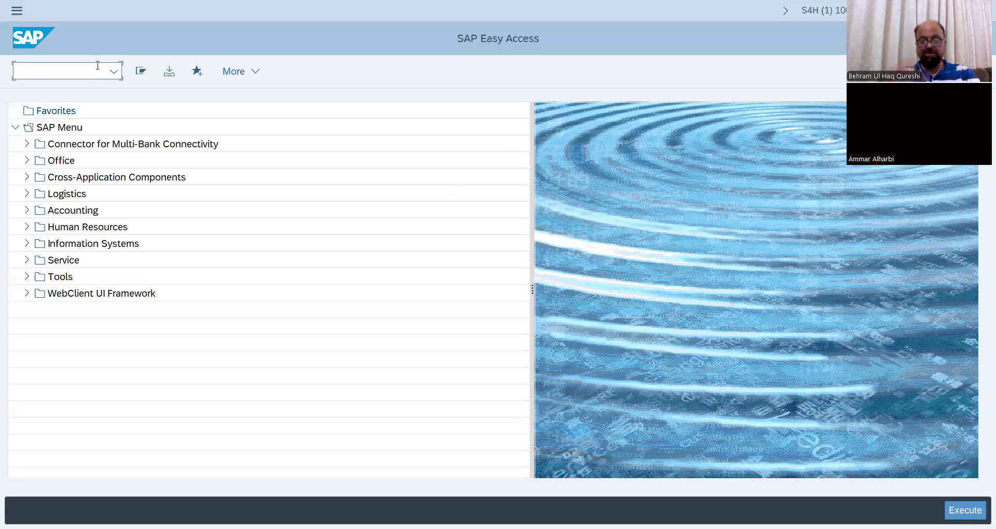
type("/nie")
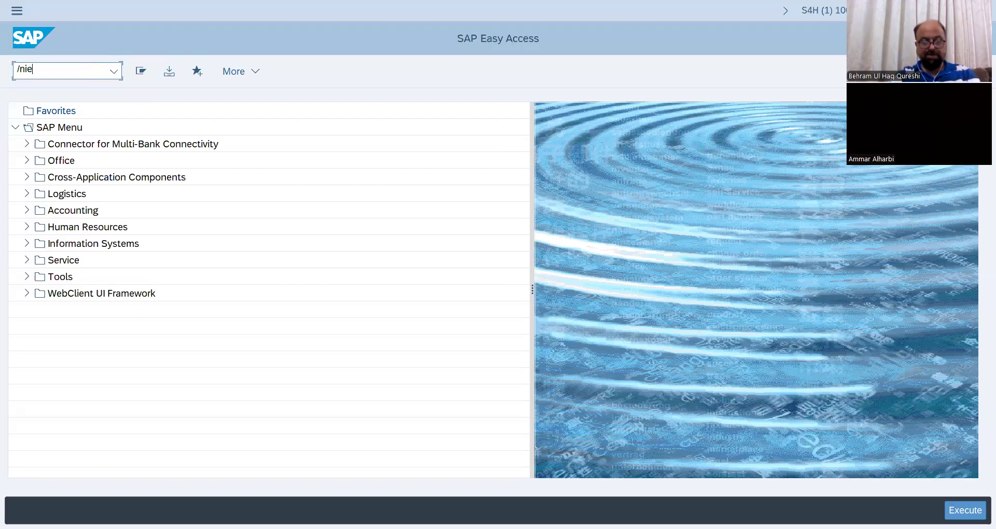
type("01")
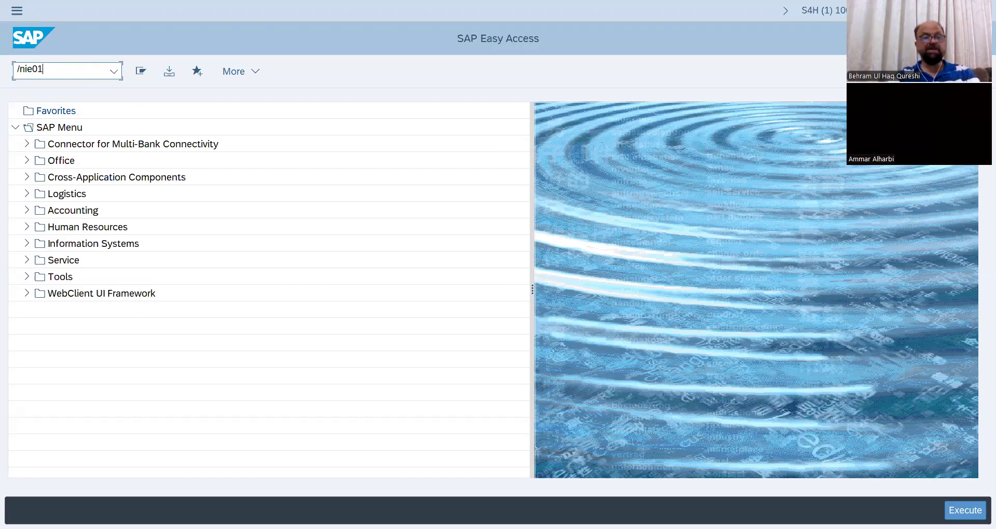
key("Return")
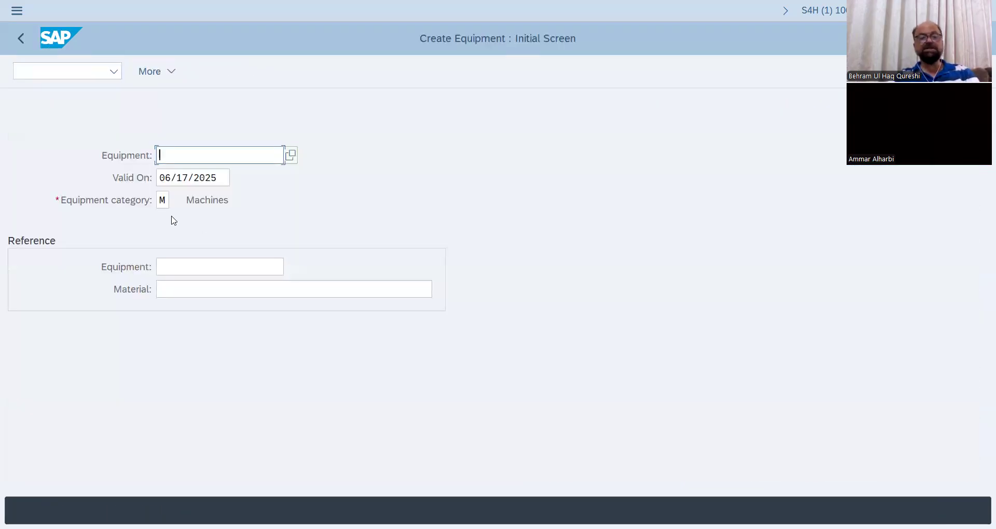
Choose equipment category M (Machines) for the new equipment and continue to its general data.
left_click(165, 202)
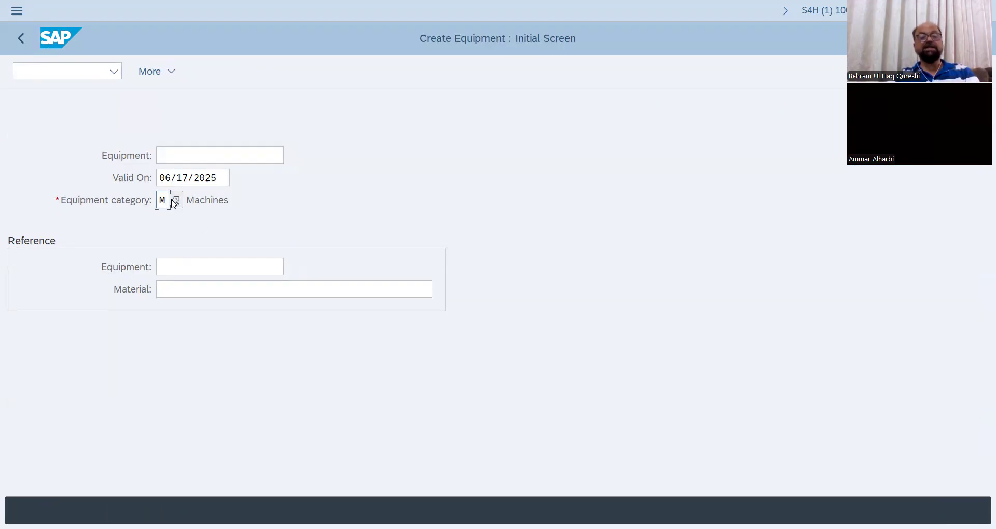
key("F4")
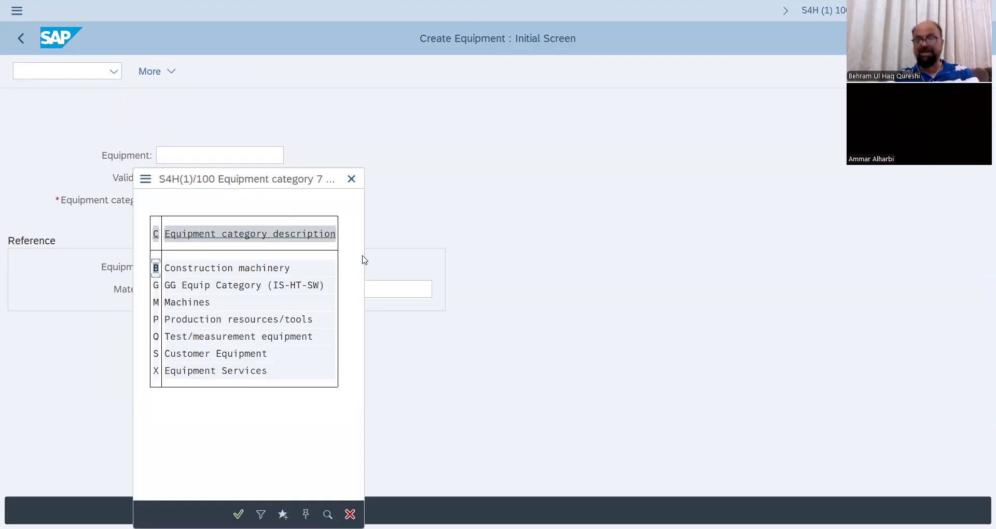
double_click(197, 305)
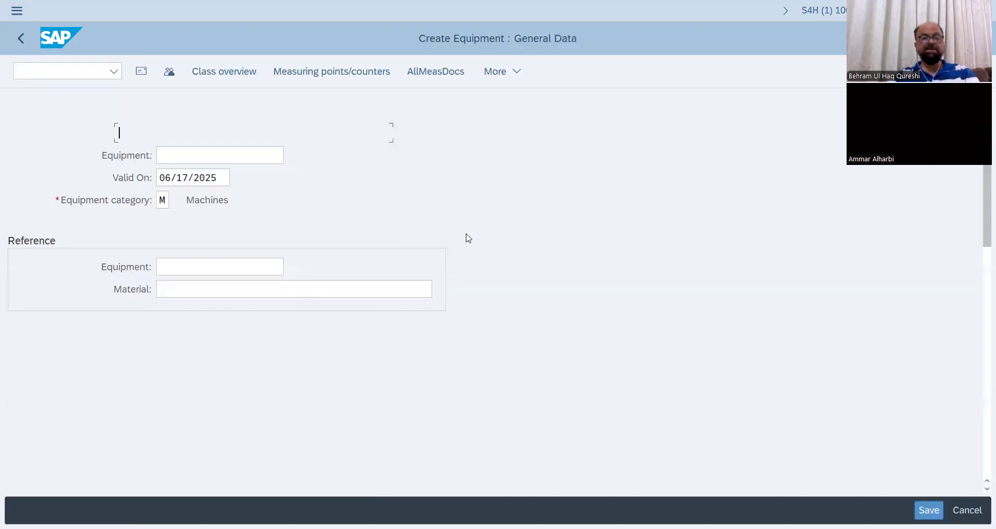
key("Return")
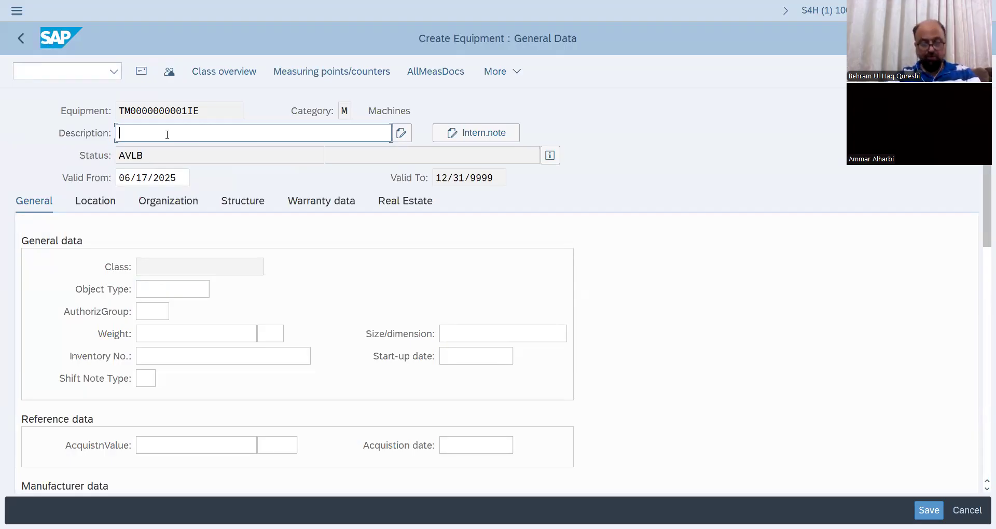
Enter "Road Roller for civil Engg- 17 jun 25" as the equipment description.
type("Road")
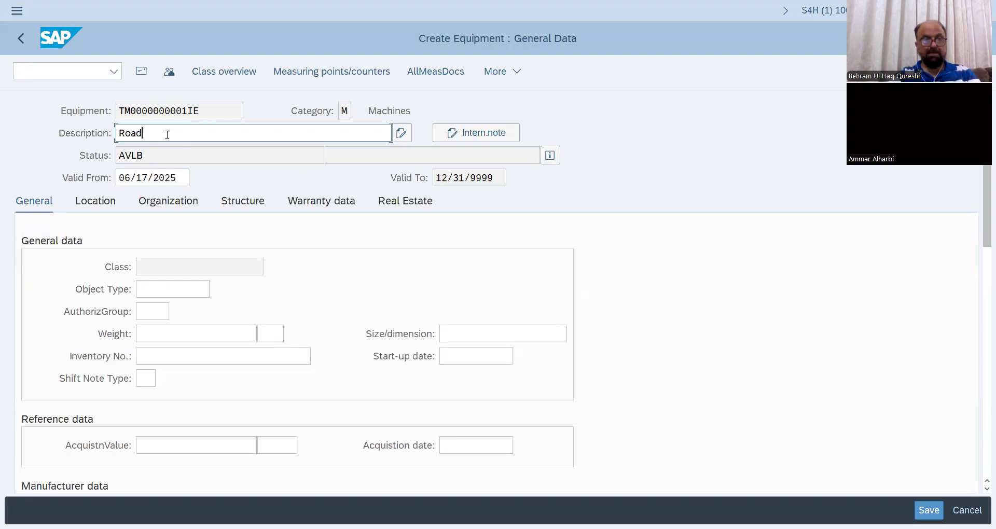
type(" Roller for ")
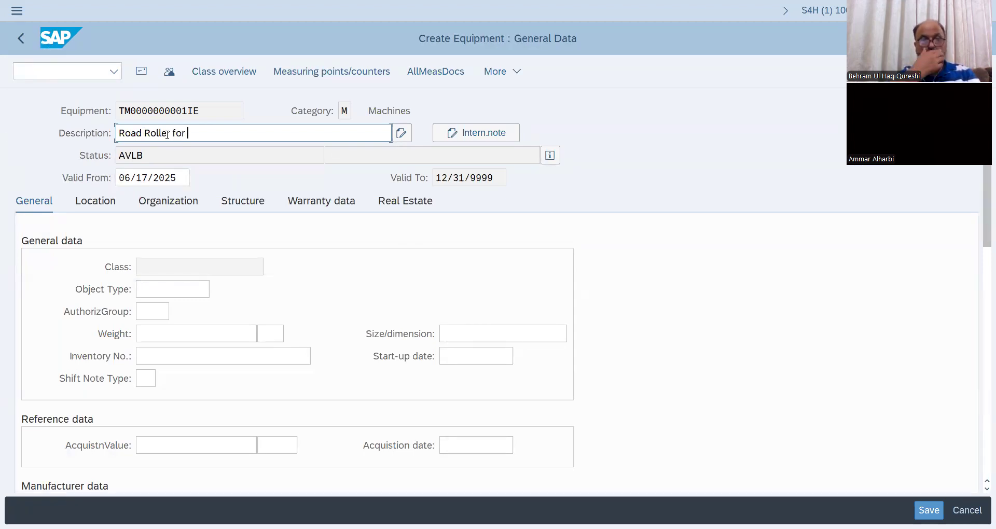
type("c")
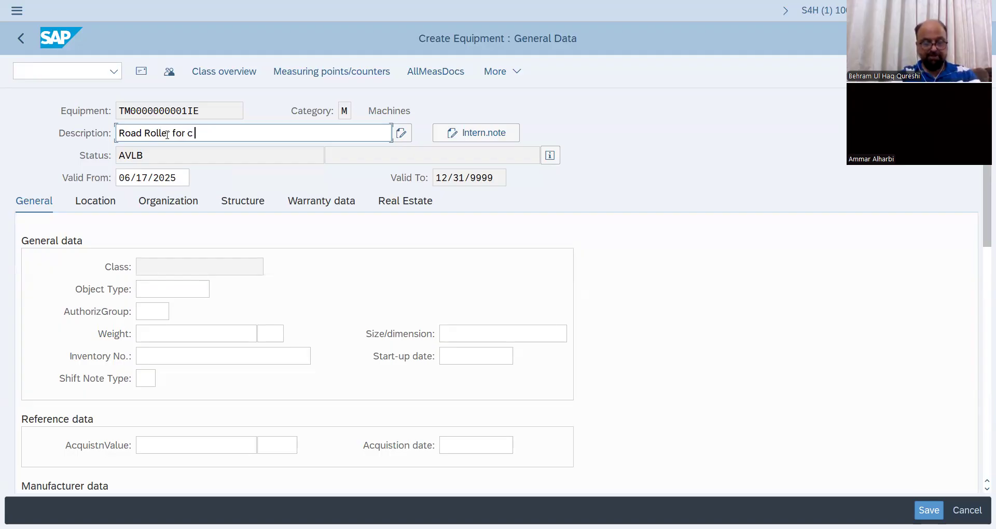
type("ivil Engg-")
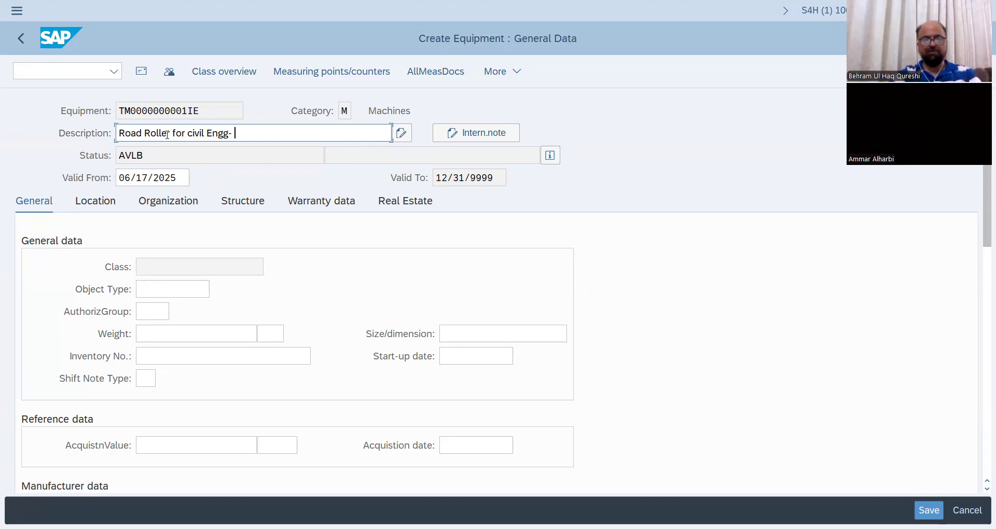
type("17 jun 25")
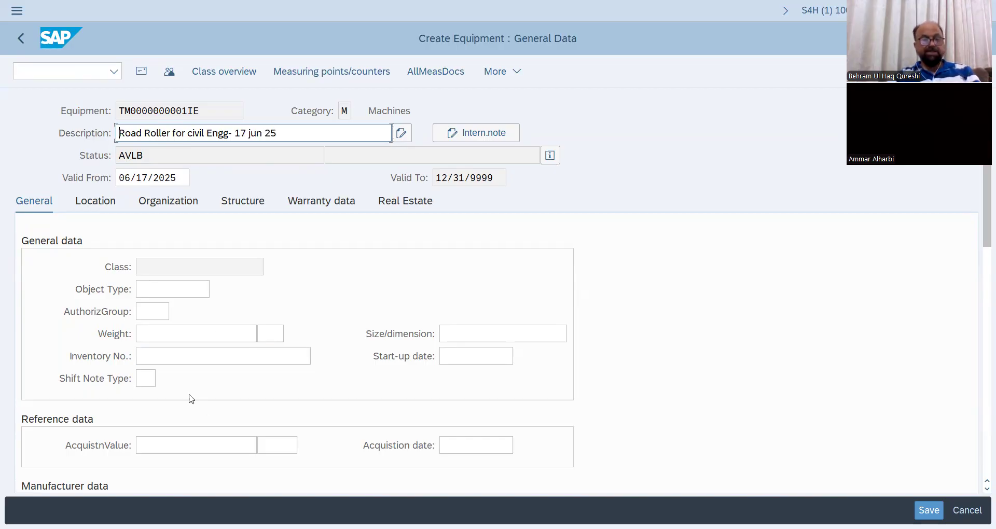
Set the inventory number in the equipment's general data to INV- 009.
scroll(200, 352, "down", 1)
left_click(184, 344)
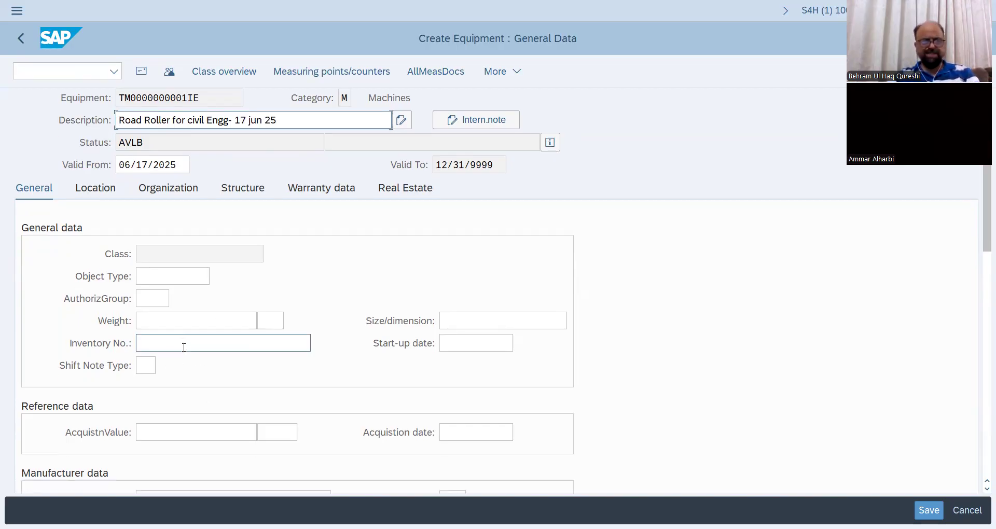
type("INV")
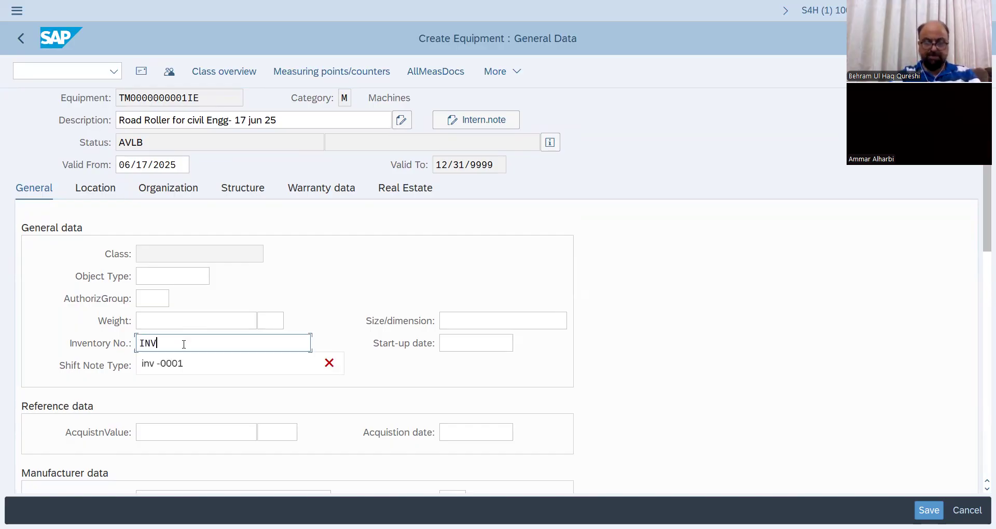
type("- 009")
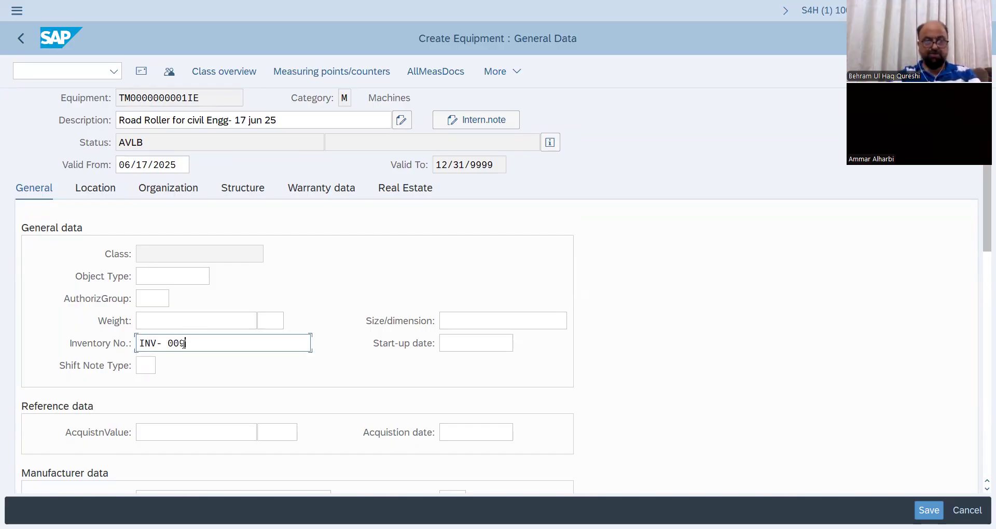
Set the company code to 1010 in the account assignment of the equipment's organization data.
scroll(166, 183, "down", 1)
left_click(166, 180)
left_click(145, 245)
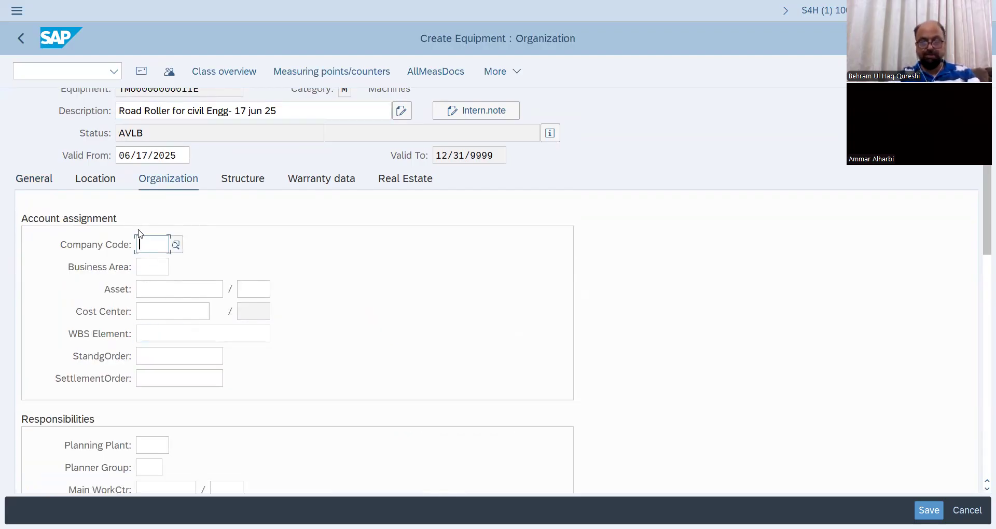
type("1010")
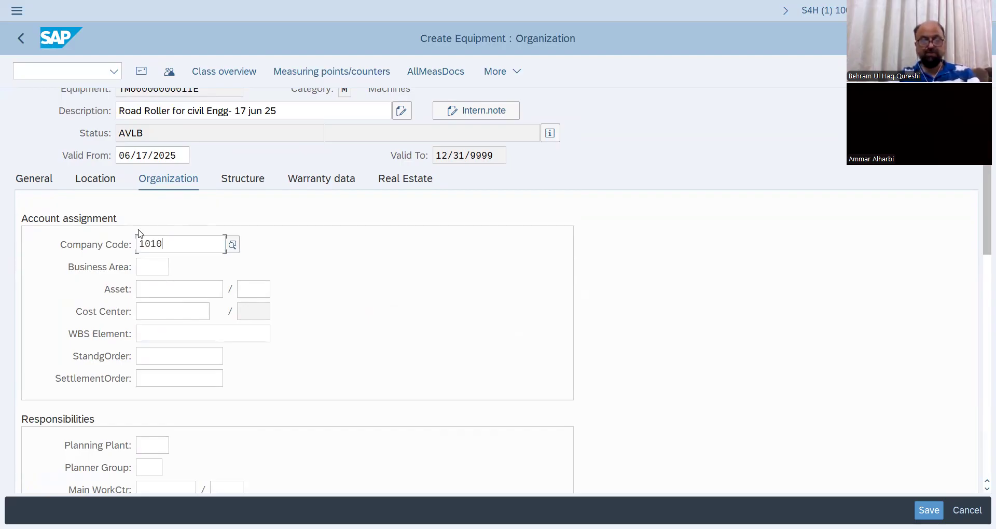
key("Return")
Assign business area 0001 and cost center 10101701 to the equipment.
left_click(153, 265)
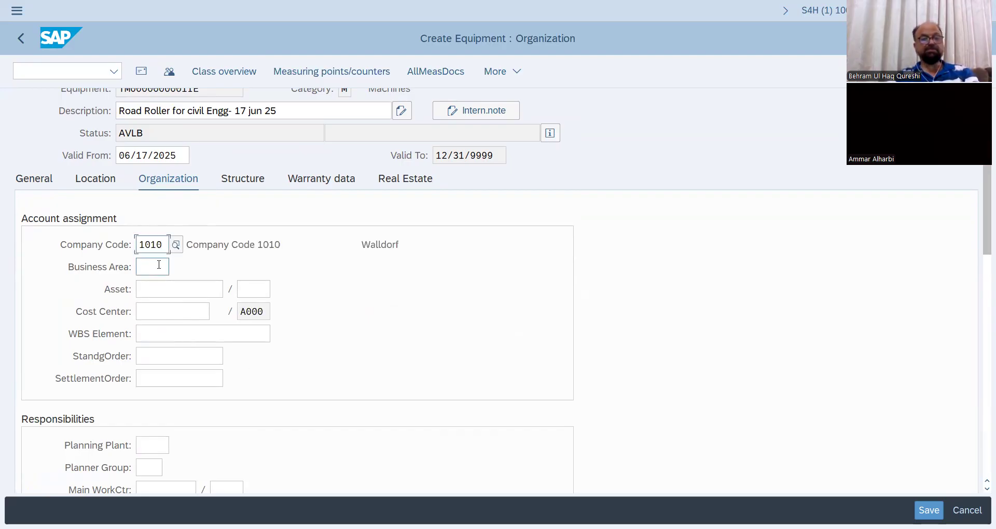
left_click(149, 266)
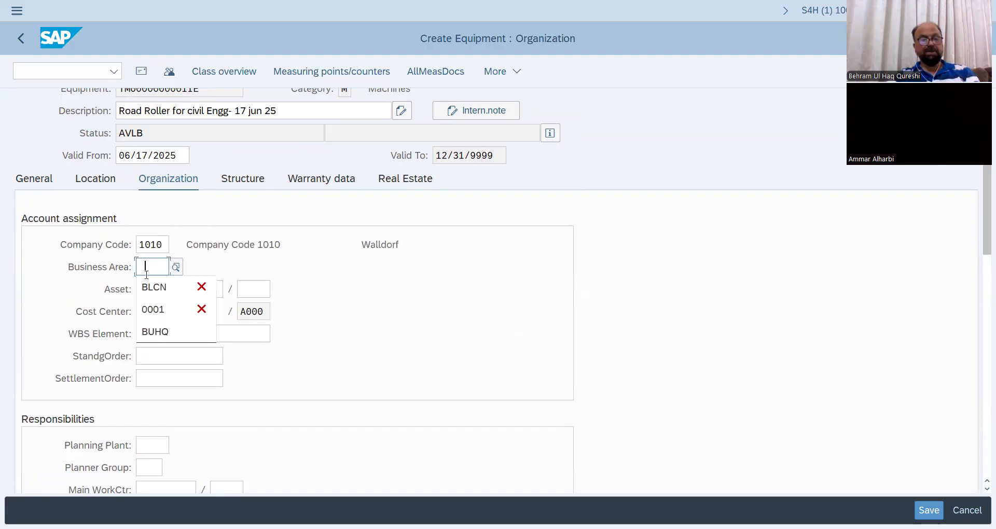
left_click(153, 310)
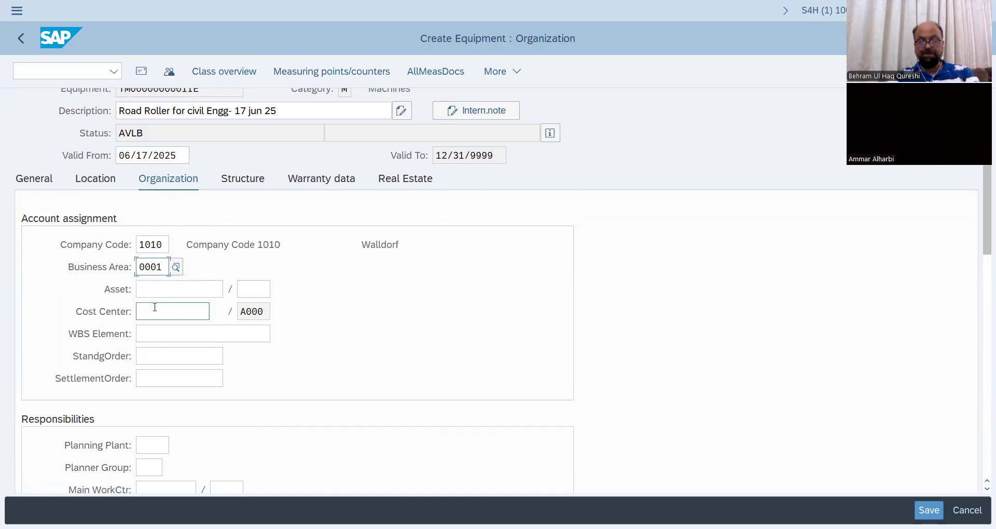
left_click(153, 312)
left_click(171, 327)
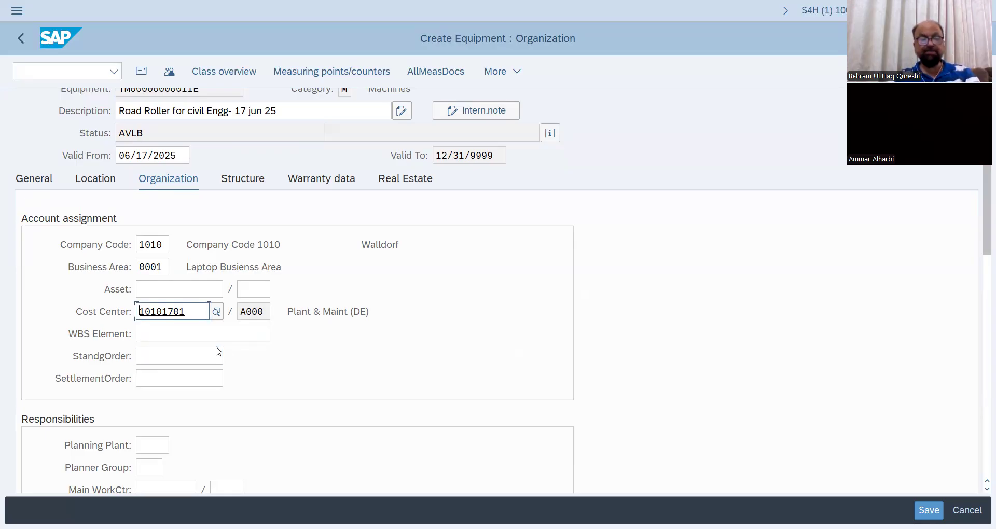
Set the planning plant to BUHQ and the planner group to BQ1 in the equipment's responsibilities.
scroll(213, 363, "down", 2)
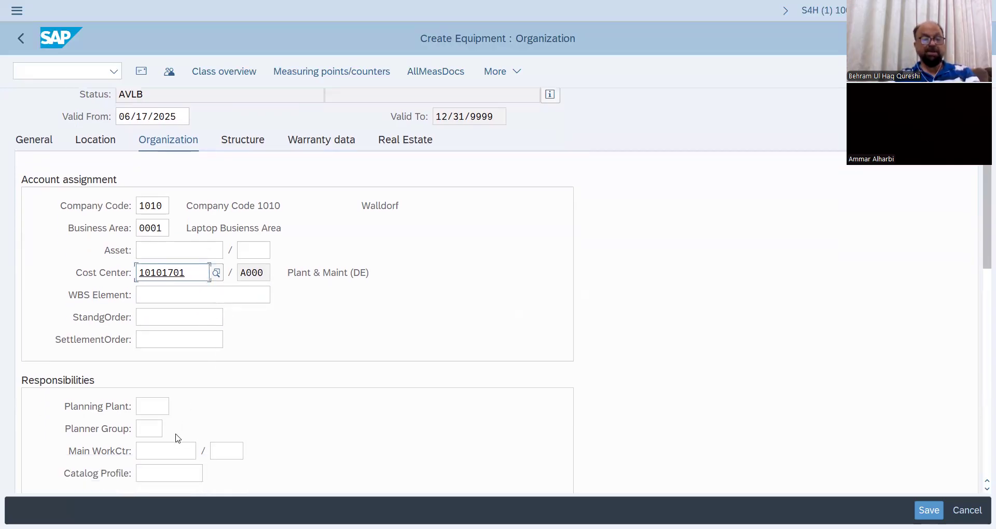
left_click(151, 403)
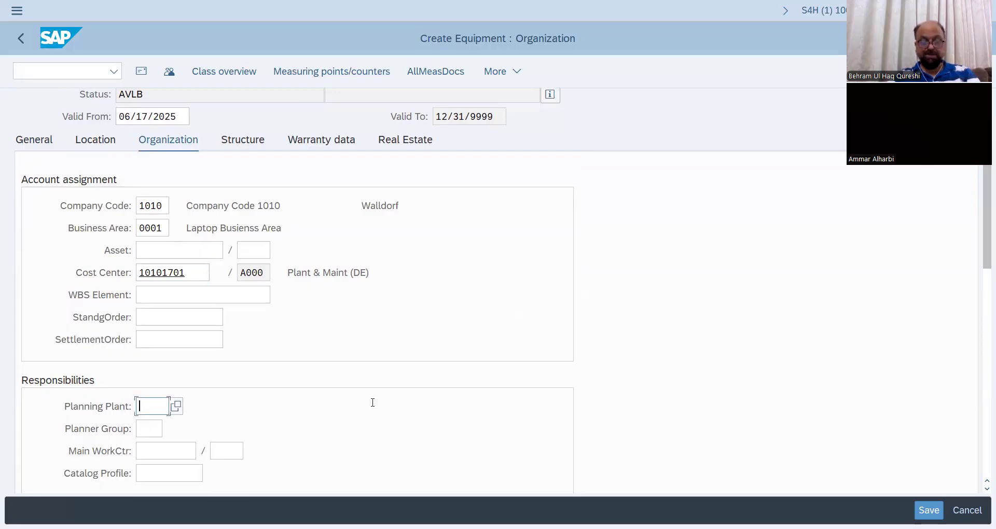
type("buhq")
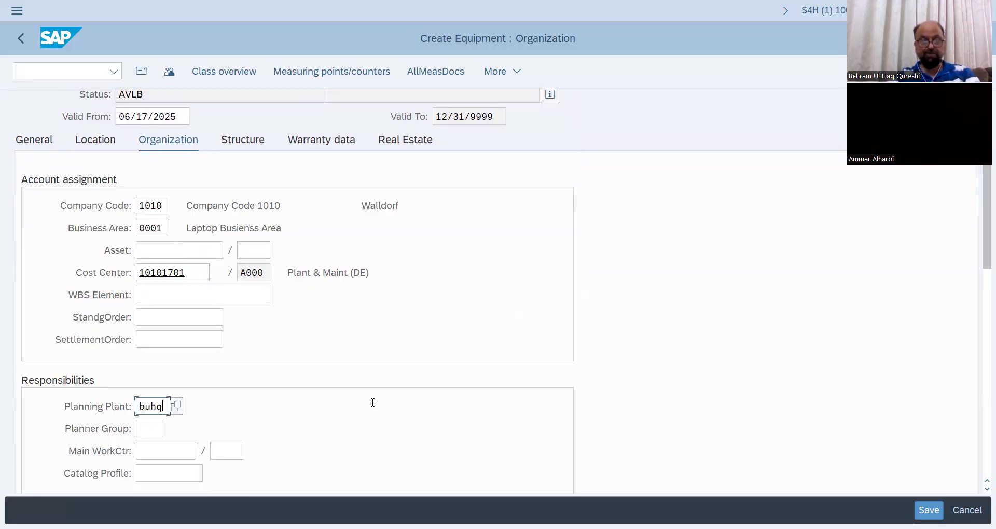
key("Return")
left_click(149, 423)
left_click(169, 423)
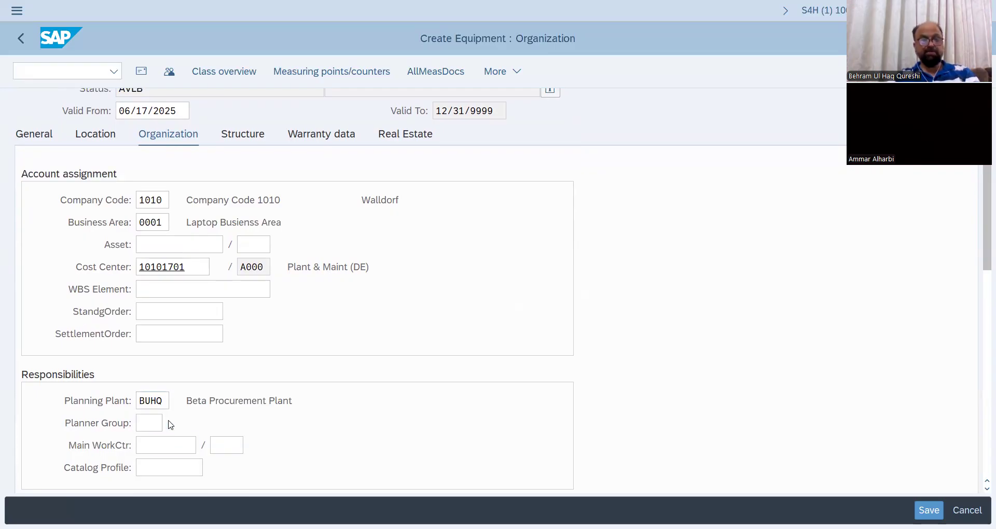
left_click(203, 397)
double_click(203, 399)
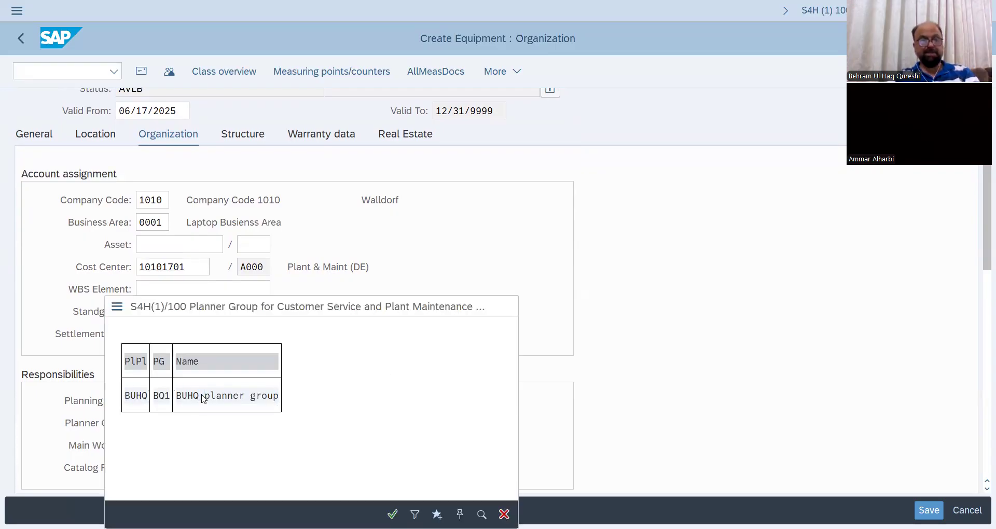
Look up the work centers of plant BUHQ and assign WRKCEBAM as the equipment's main work center.
left_click(164, 446)
left_click(203, 445)
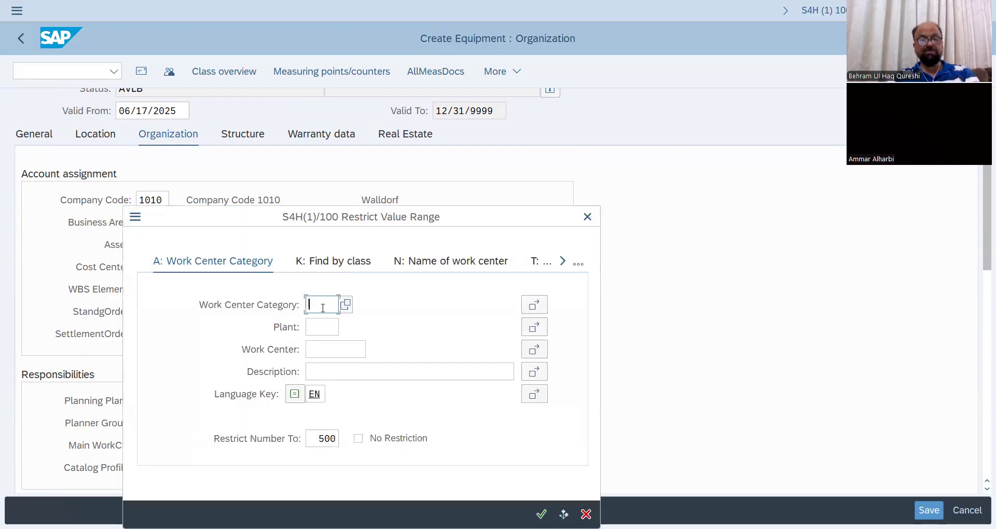
left_click(322, 328)
type("buhq")
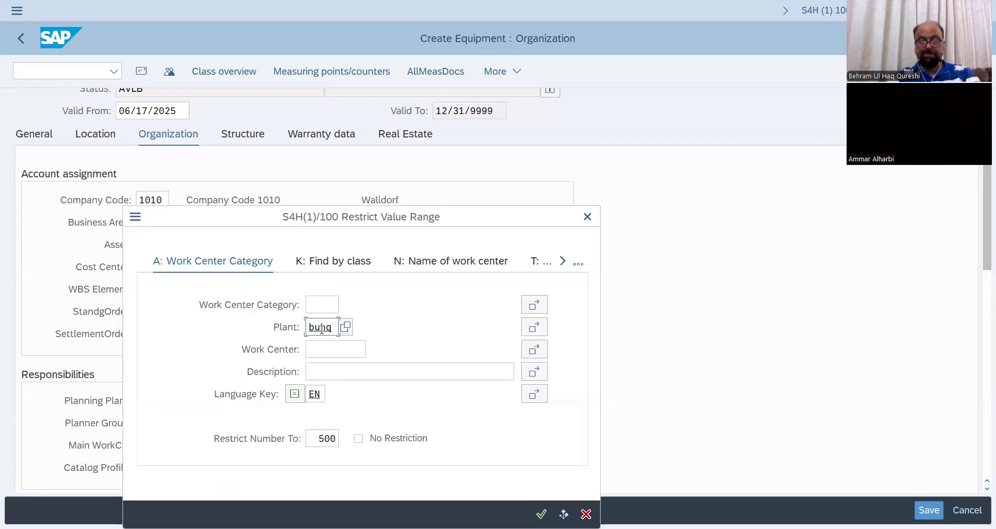
key("Return")
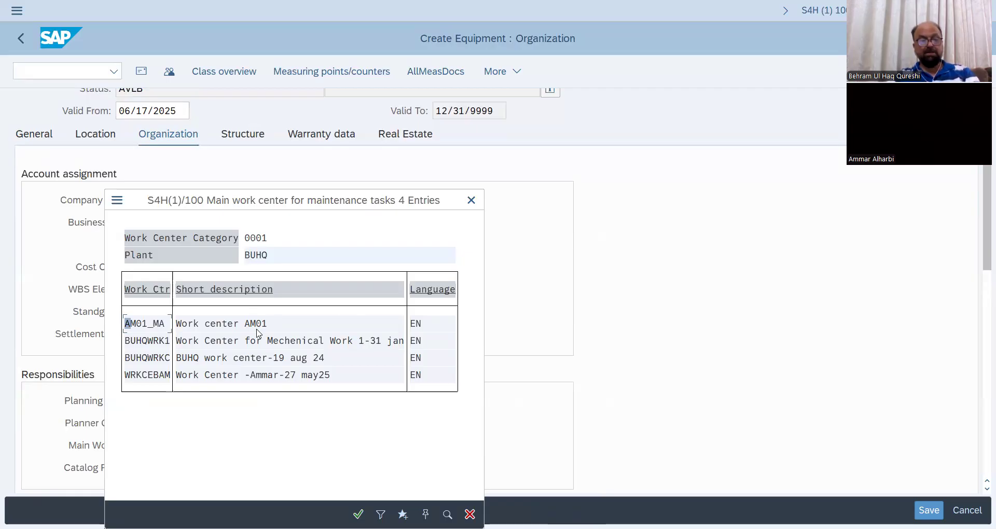
left_click(268, 377)
double_click(267, 377)
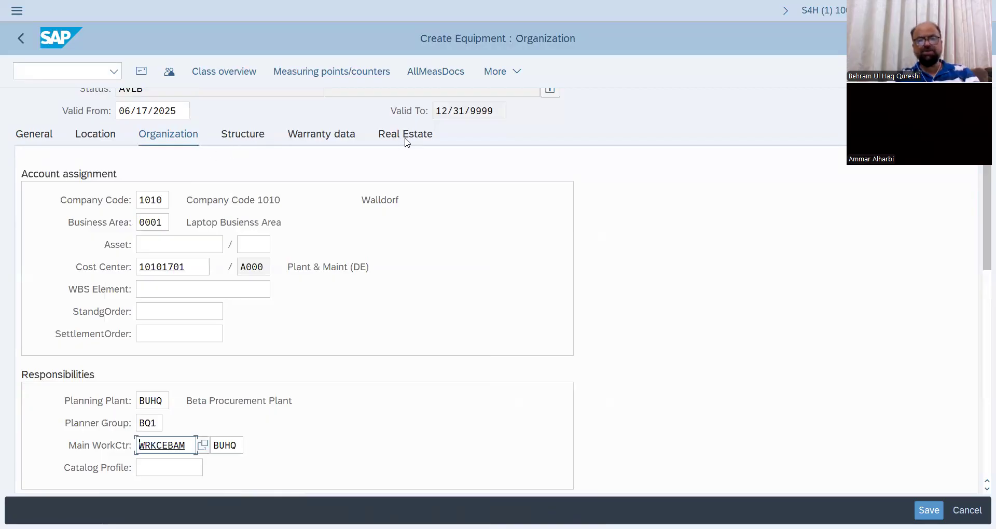
Set the maintenance plant in the equipment's location data to BUHQ.
left_click(107, 138)
left_click(158, 206)
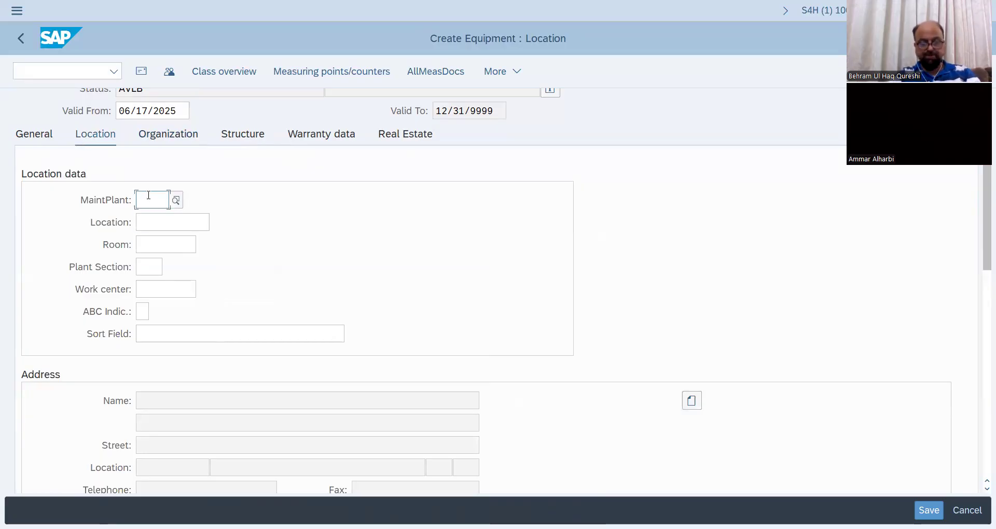
type("nuhq")
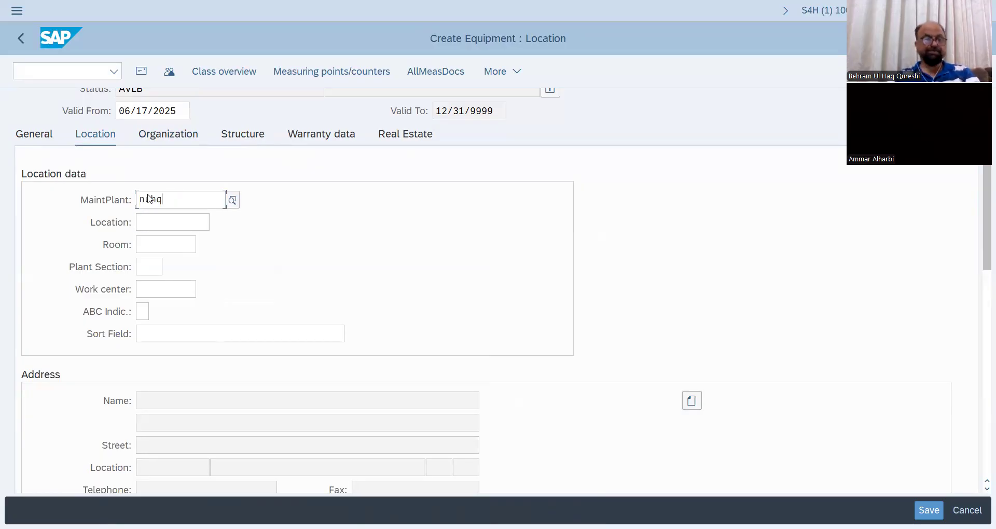
key("Return")
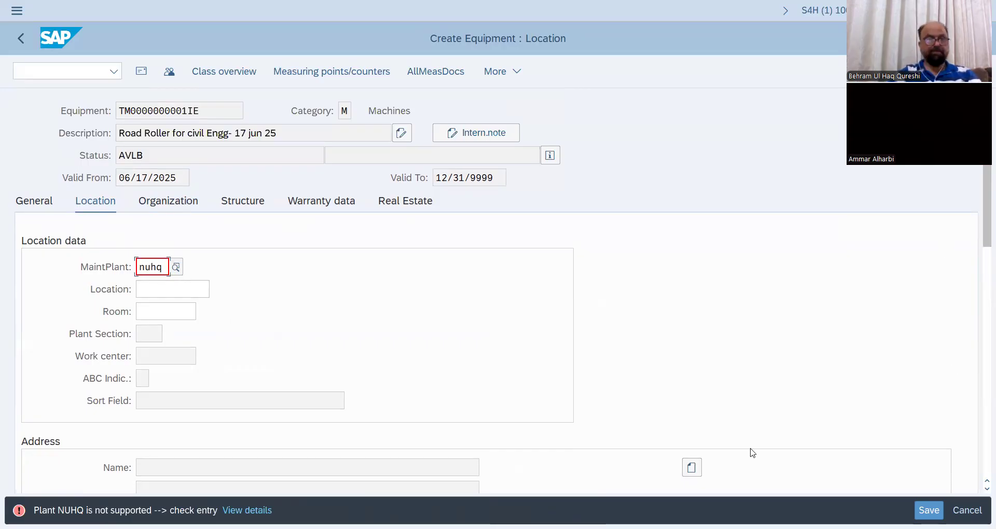
key("BackSpace")
key("BackSpace")
key("BackSpace")
key("BackSpace")
type("buhq")
key("Return")
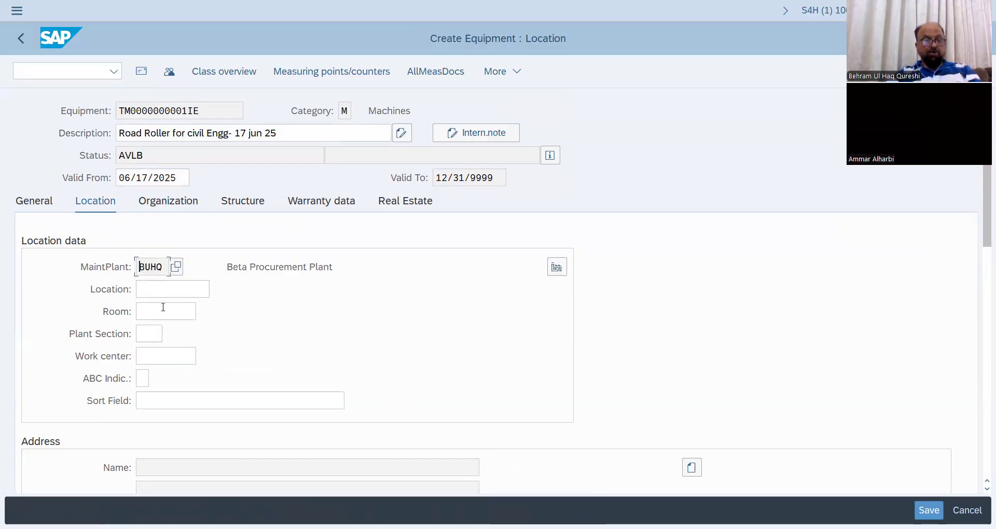
Set the plant section in the equipment's location data to BQ1.
left_click(149, 332)
left_click(345, 345)
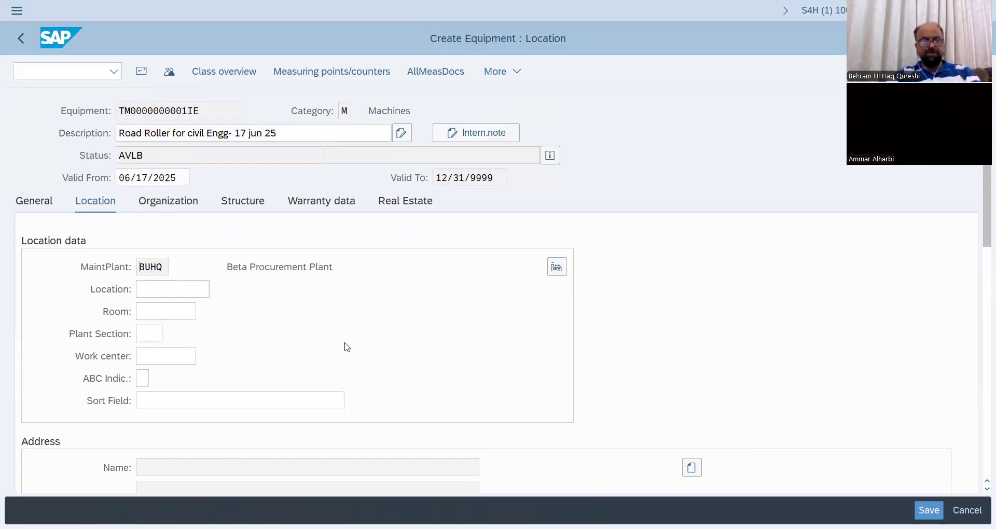
left_click(191, 302)
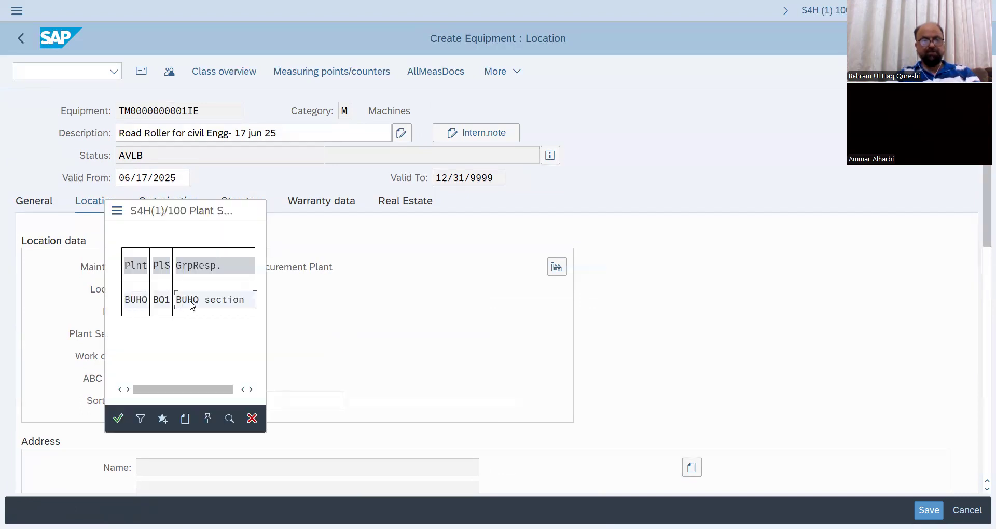
double_click(192, 305)
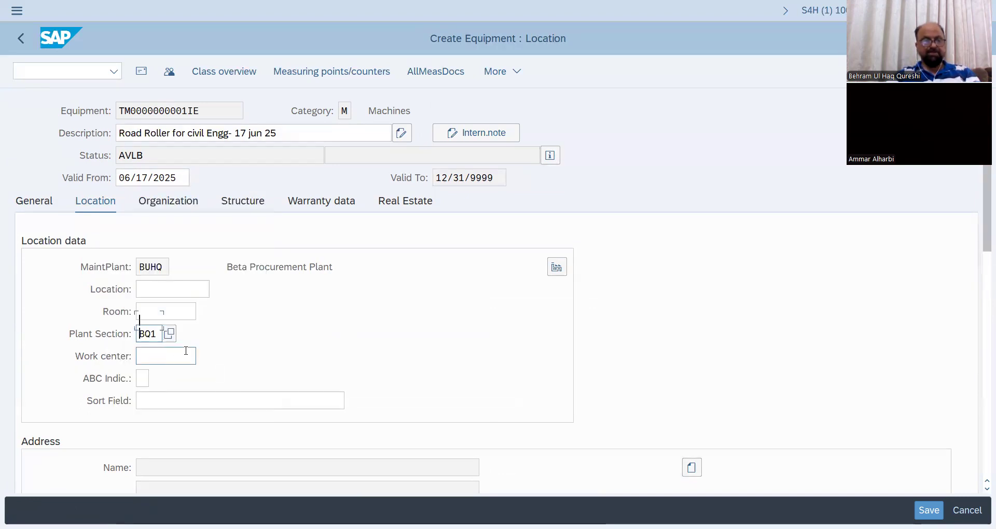
scroll(158, 382, "down", 1)
scroll(258, 445, "down", 1)
left_click(167, 330)
left_click(207, 330)
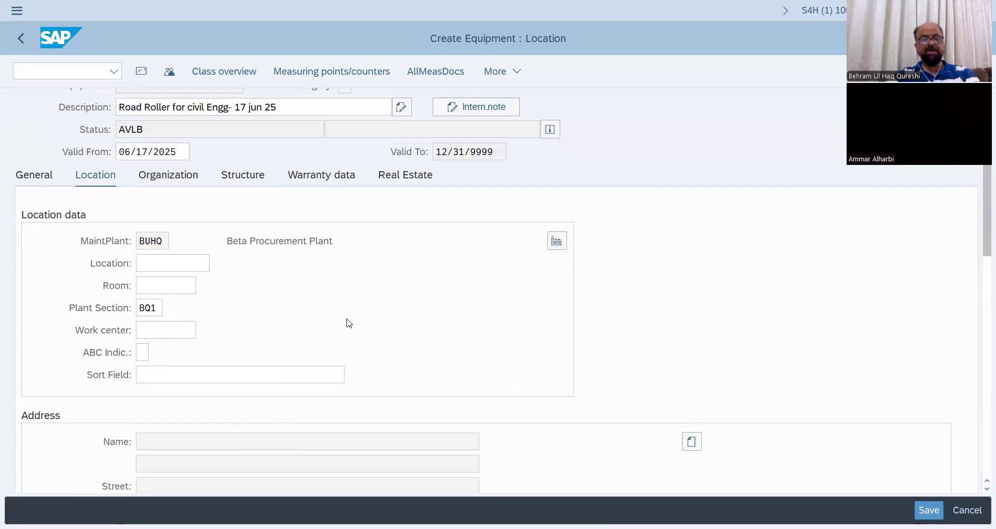
left_click(322, 326)
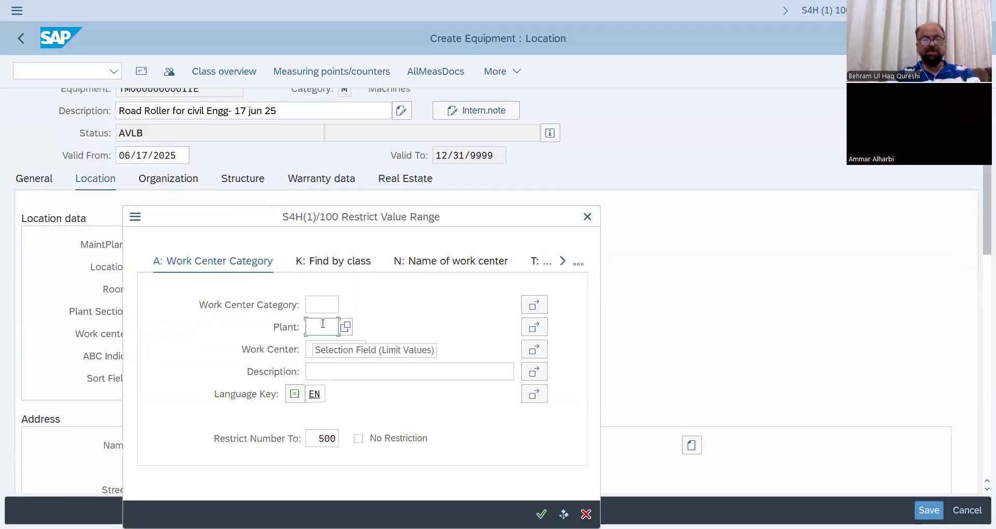
type("bulg")
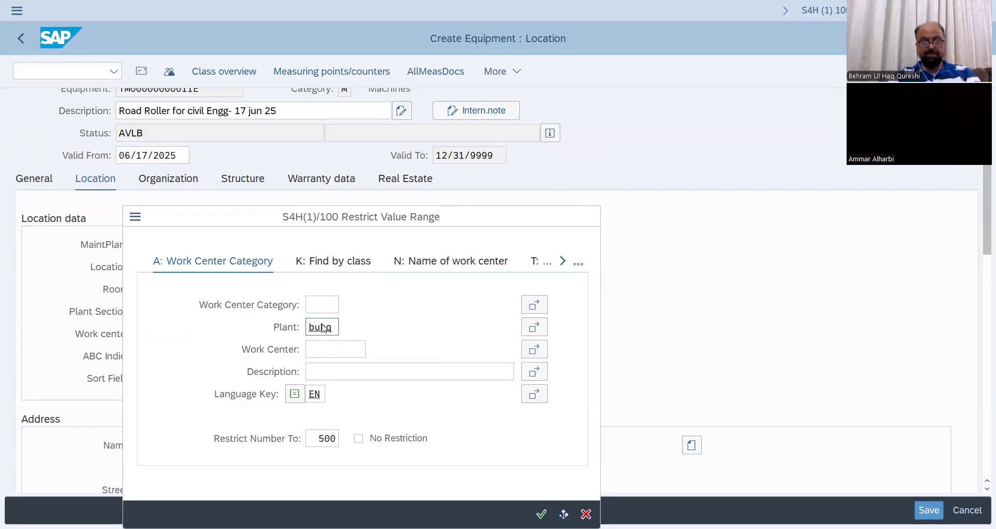
key("Return")
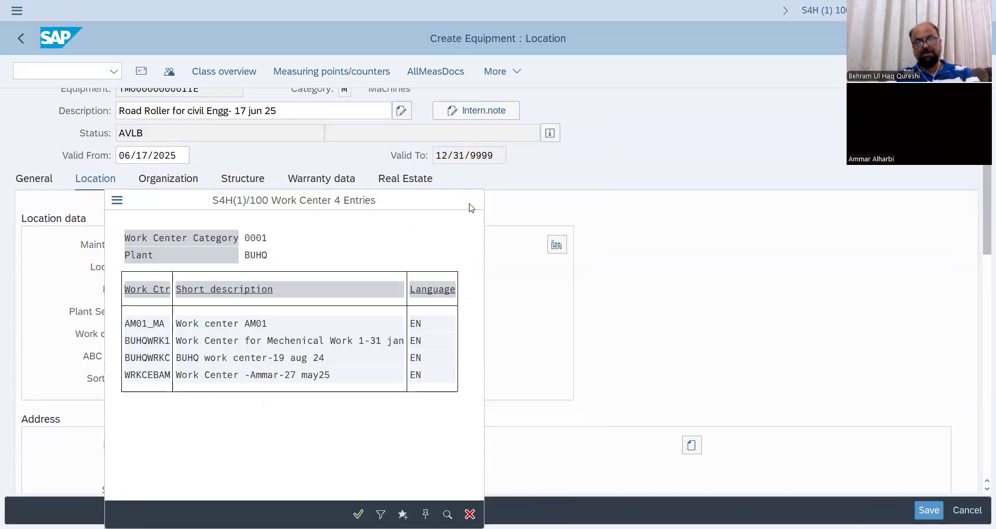
left_click(472, 208)
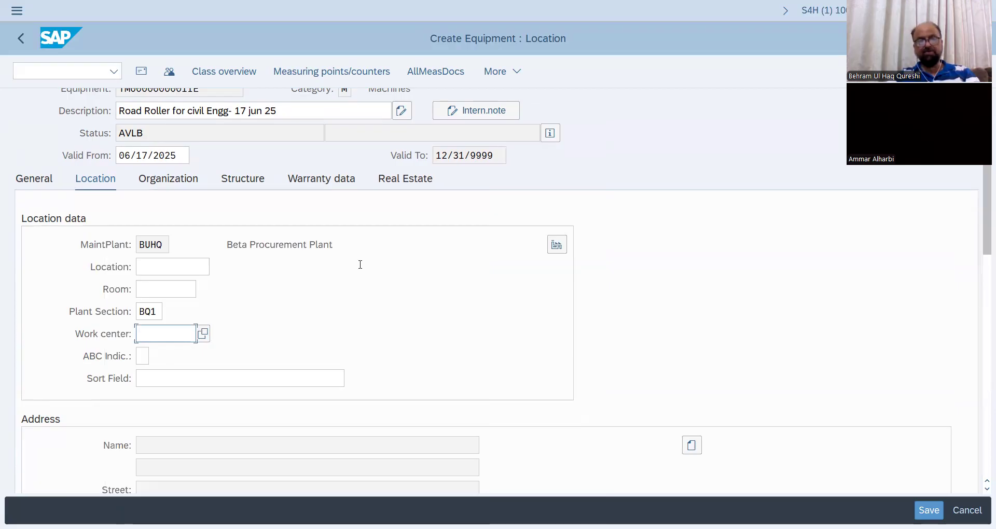
Save the road roller equipment and copy its newly assigned equipment number.
left_click(929, 511)
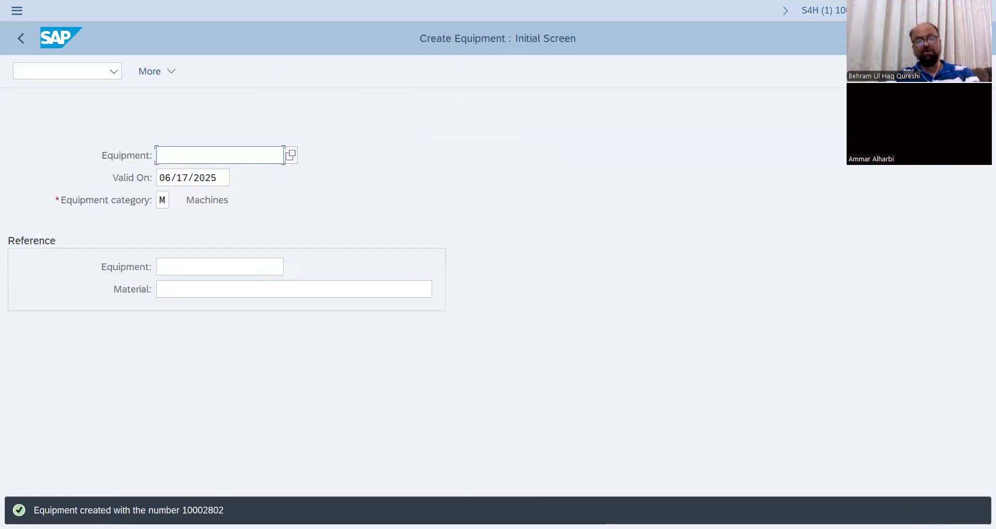
left_click_drag(182, 511, 224, 511)
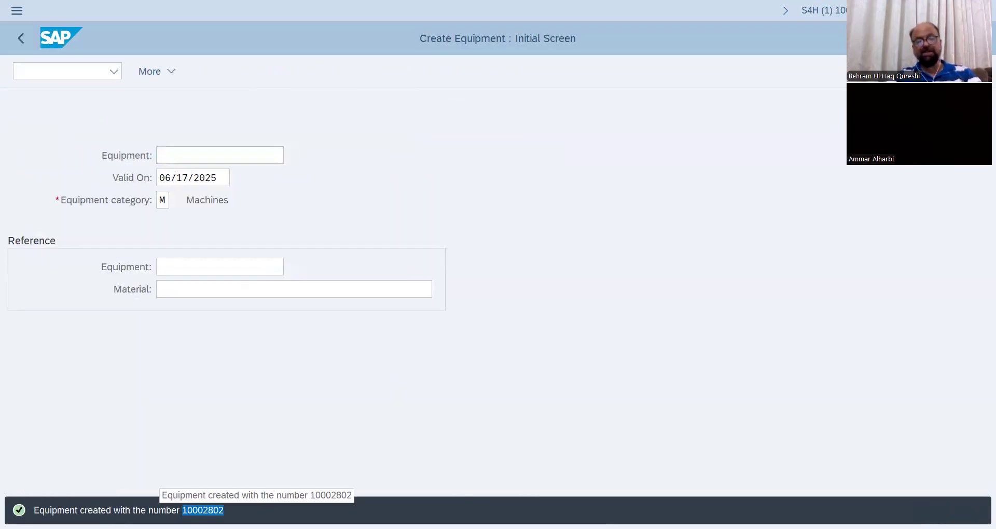
left_click(224, 510)
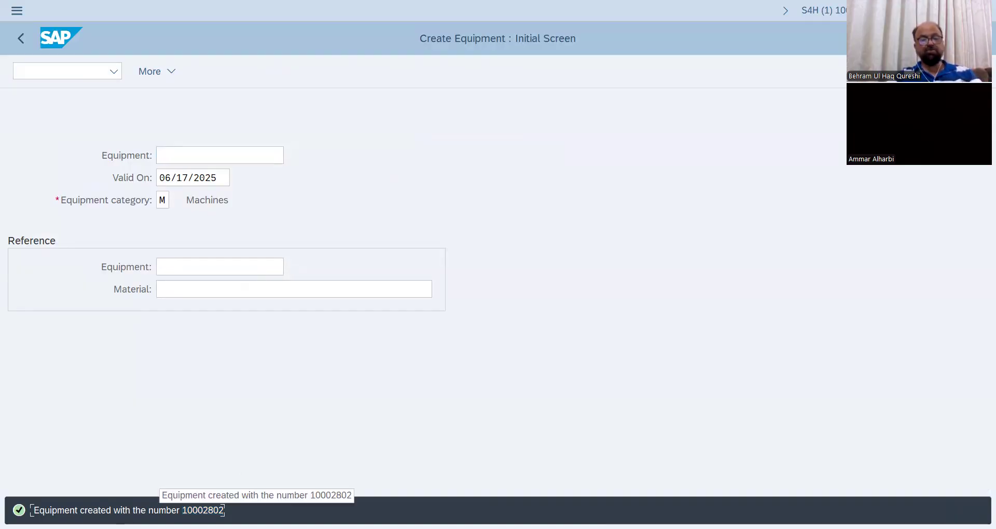
double_click(223, 511)
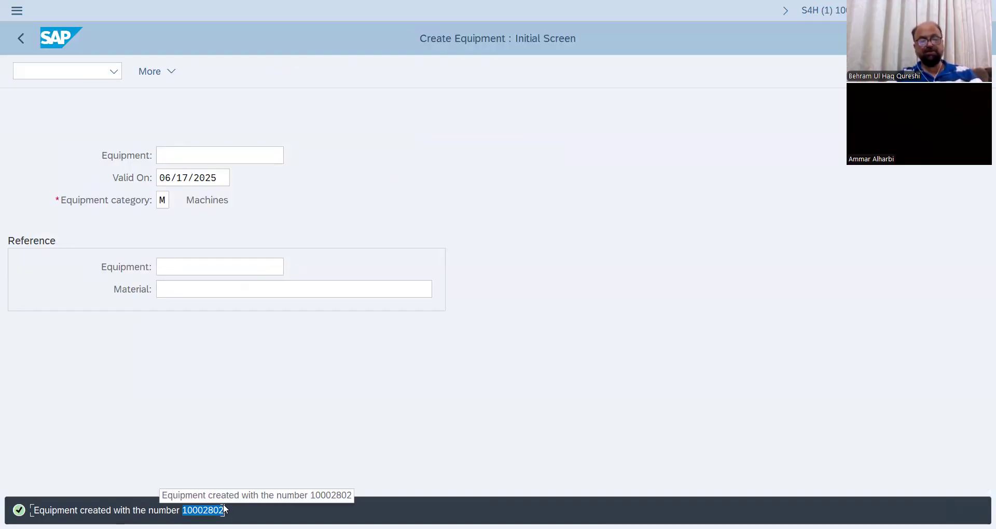
Start creating an equipment task list for the new road roller and open its header general view.
left_click(67, 73)
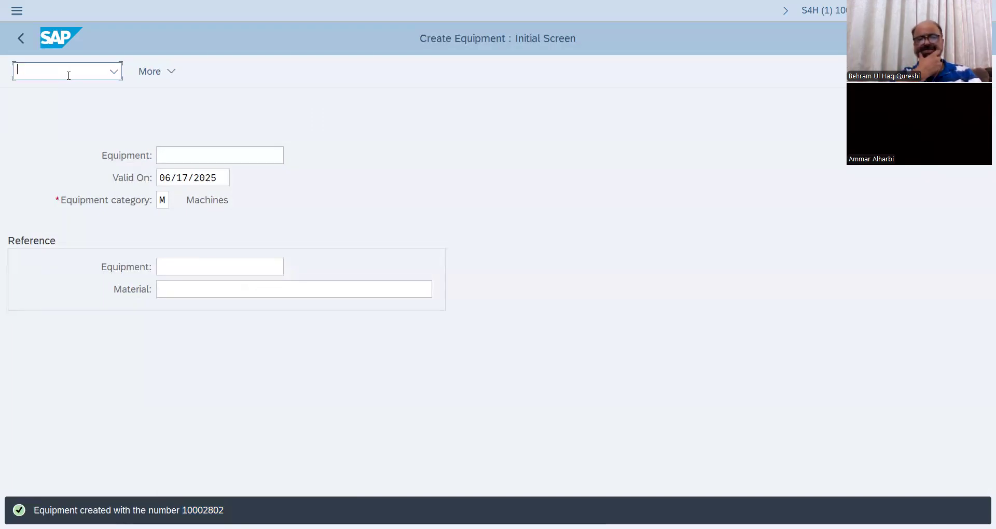
type("/nIE02")
key("Return")
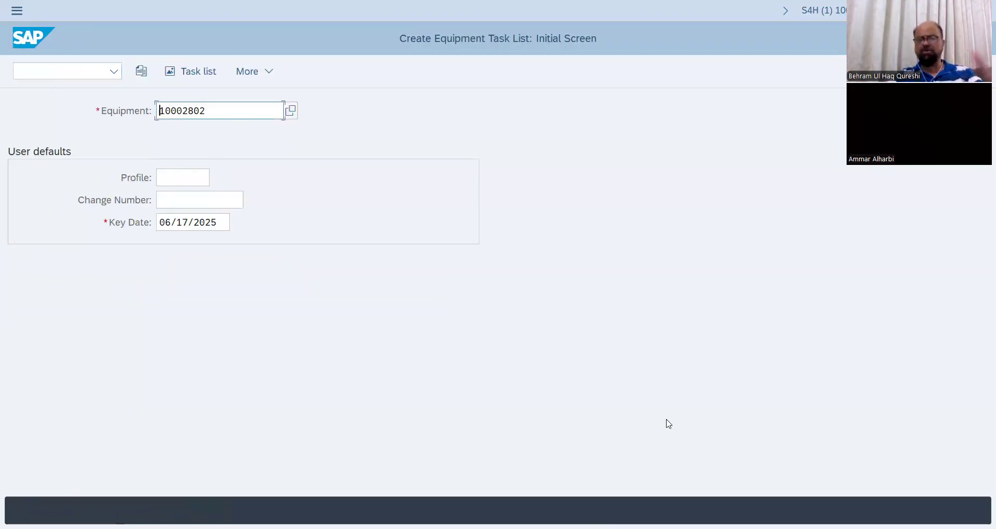
key("Return")
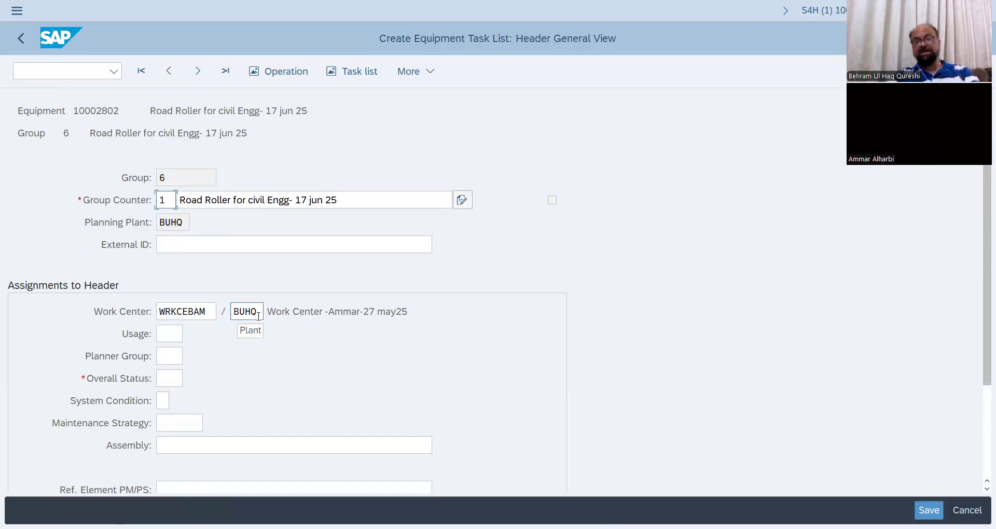
Set the task list header's usage to 4 (Plant Maintenance) and its planner group to BUH.
left_click(180, 339)
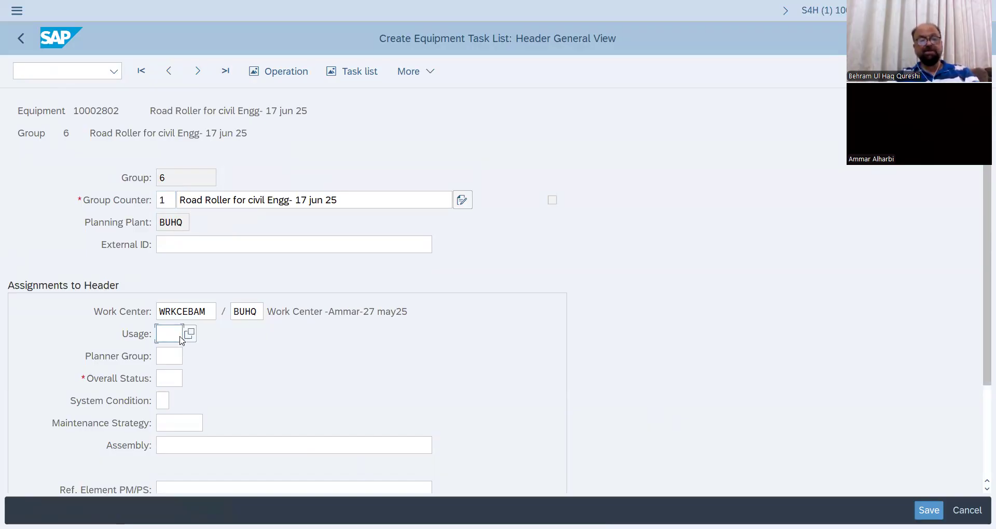
left_click(187, 335)
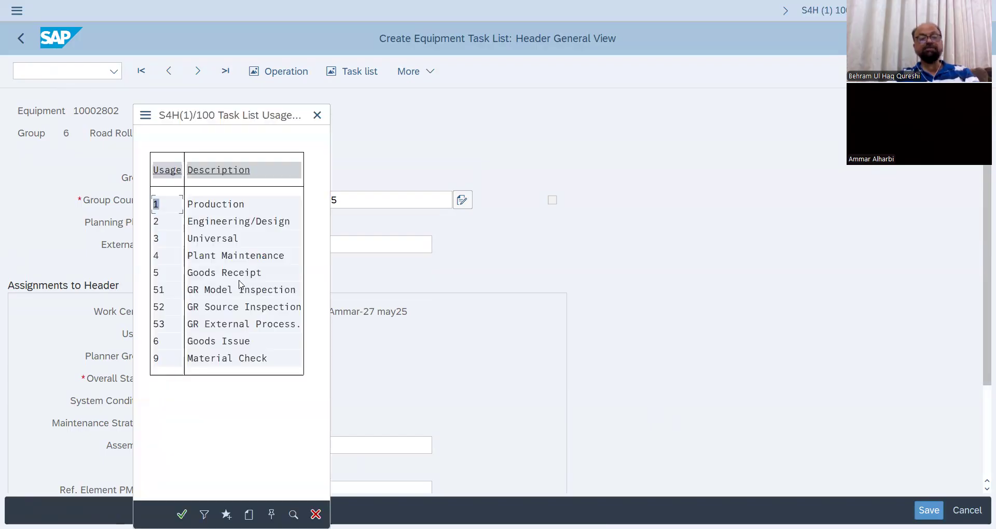
double_click(219, 262)
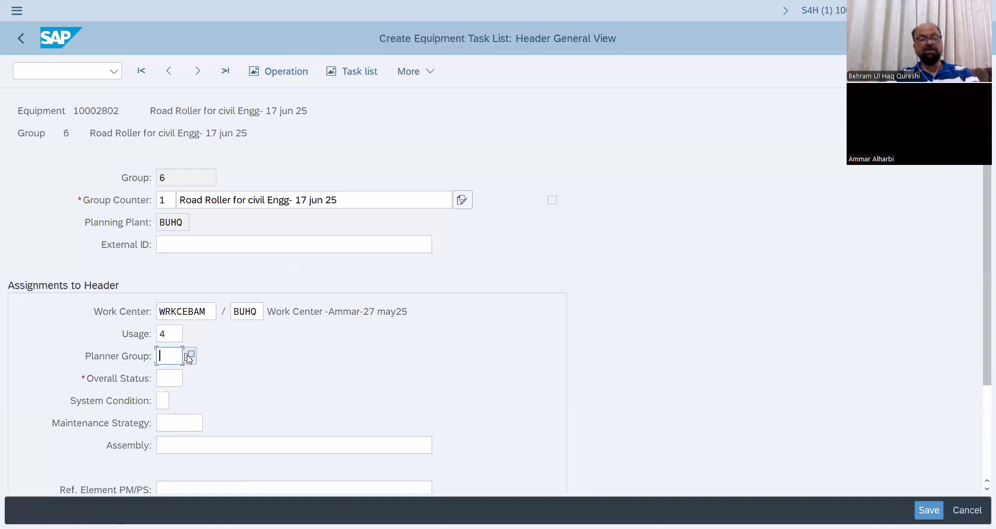
left_click(190, 359)
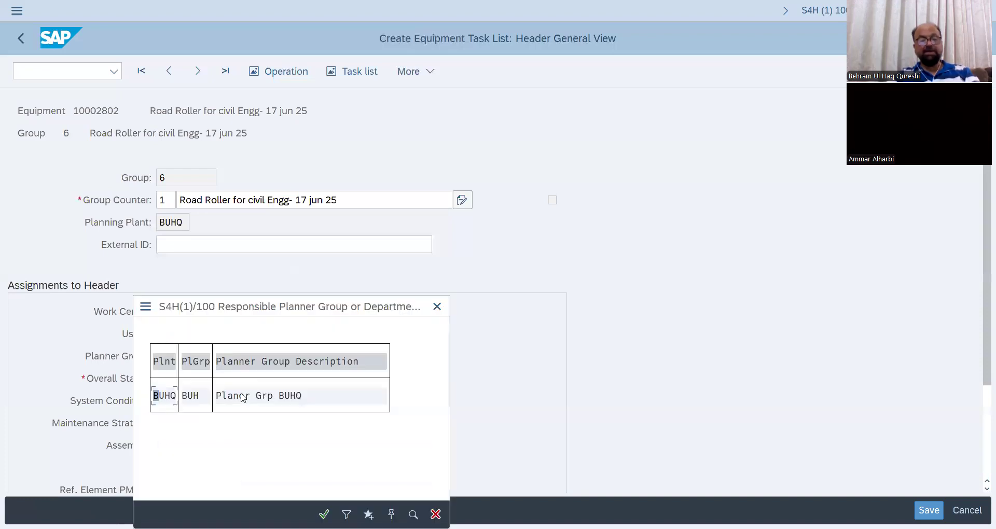
double_click(172, 396)
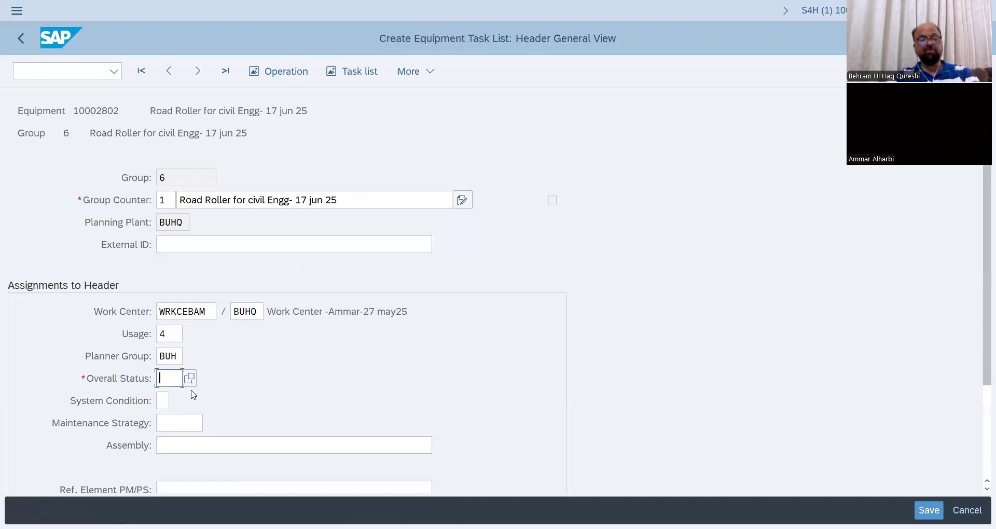
Set the task list's overall status to 4 (Released, General) and its system condition to 1 (in operation).
left_click(192, 381)
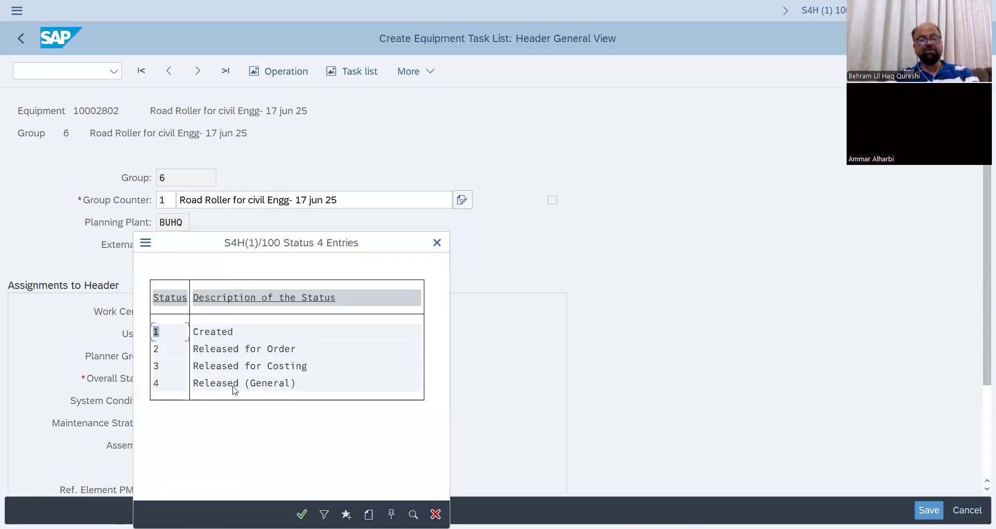
double_click(235, 390)
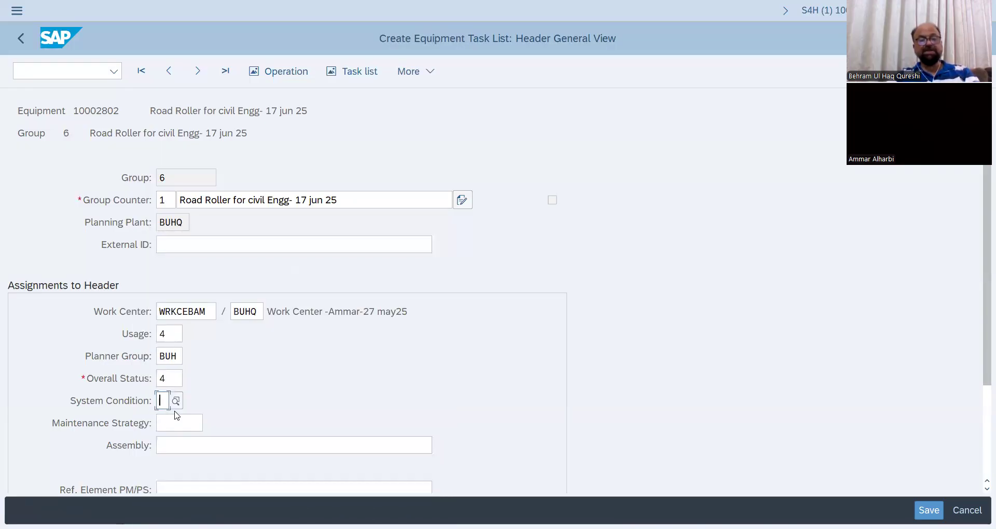
left_click(181, 406)
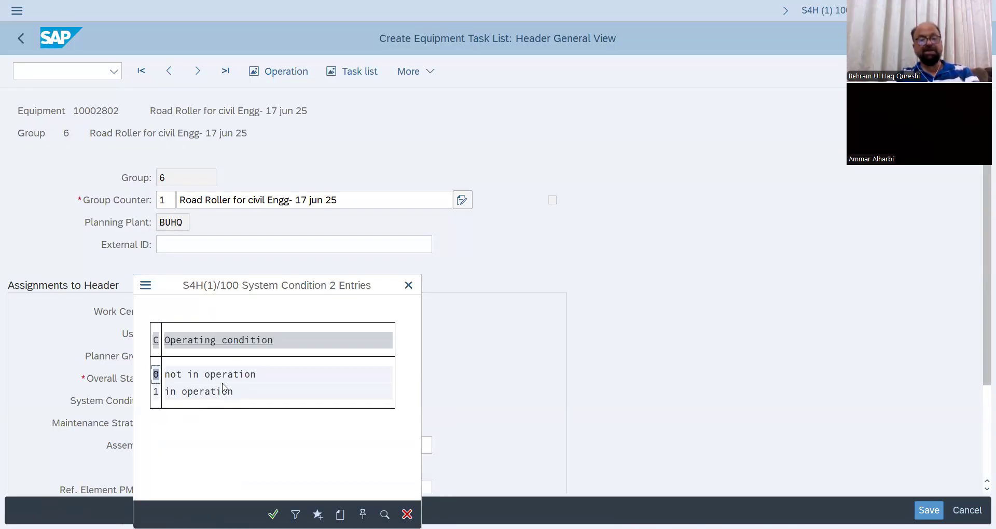
left_click(211, 390)
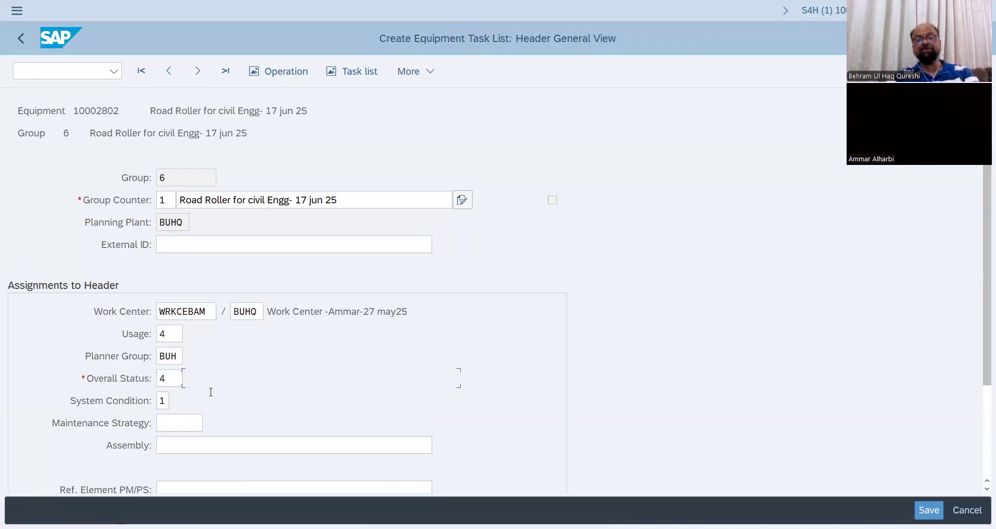
Open the task list's operation overview and enter operation 0010 with control key PM01 and description "Inspection".
left_click(360, 73)
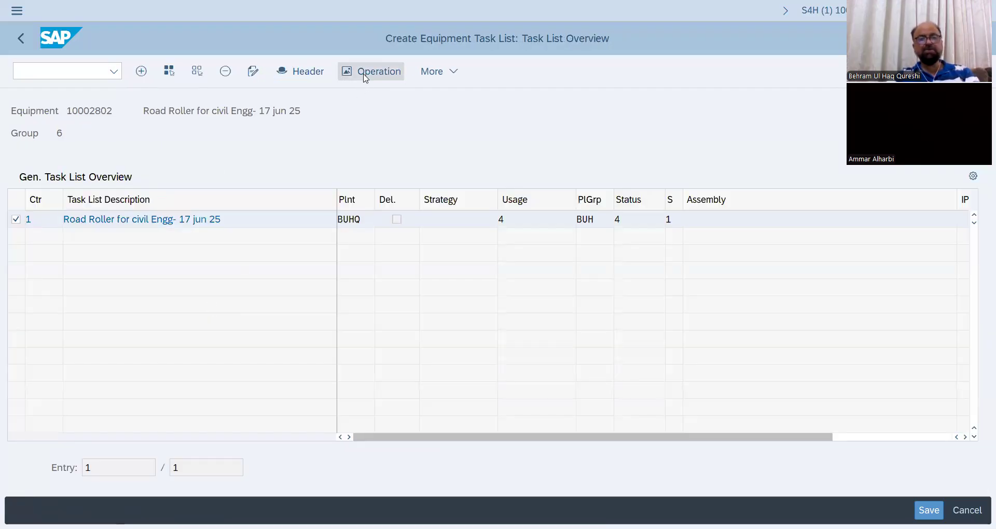
left_click(365, 73)
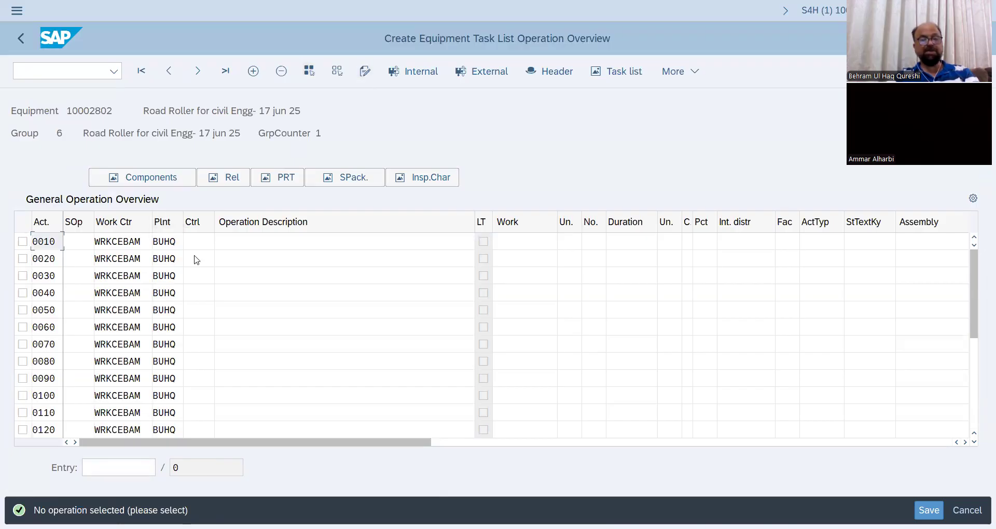
left_click(204, 239)
type("PM01")
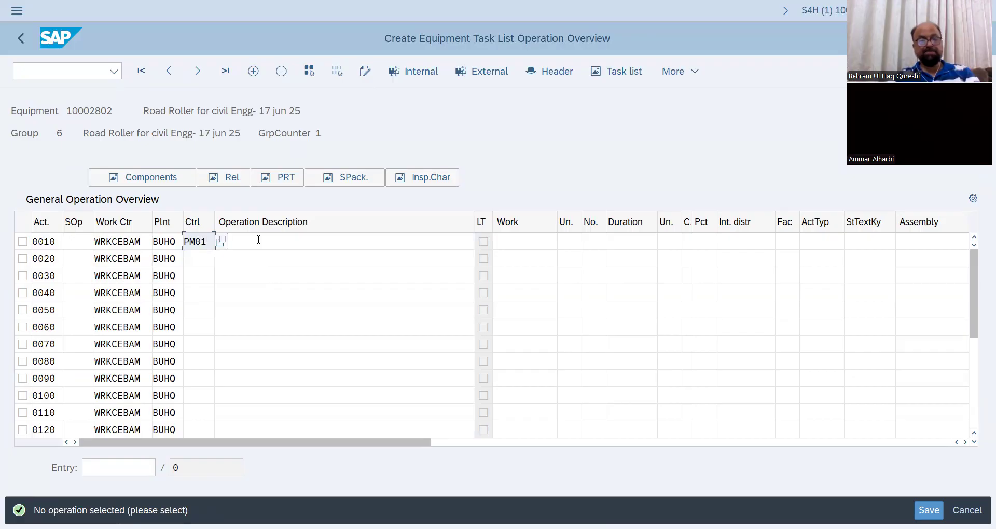
left_click(258, 240)
type("Inspection")
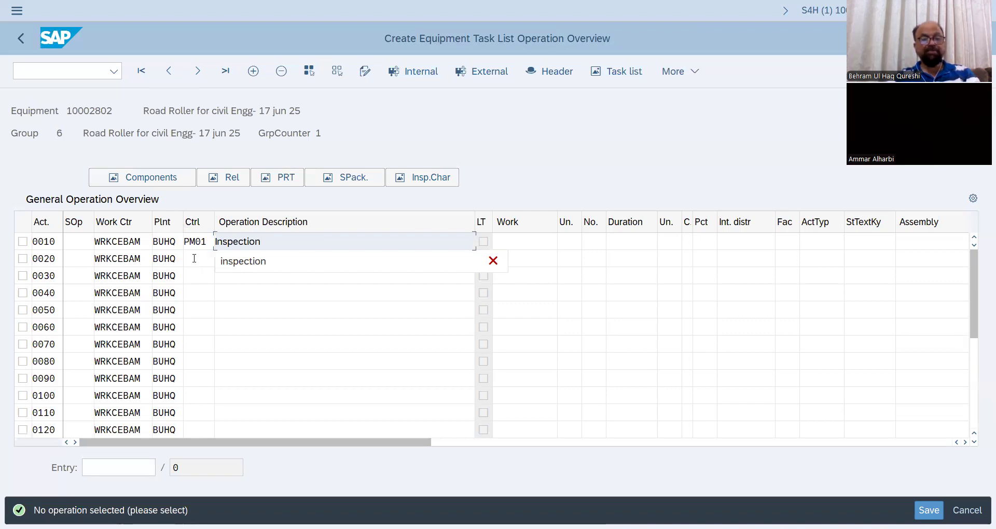
Enter operation 0020 with control key PM01 and description "Check ops capacity".
left_click(195, 259)
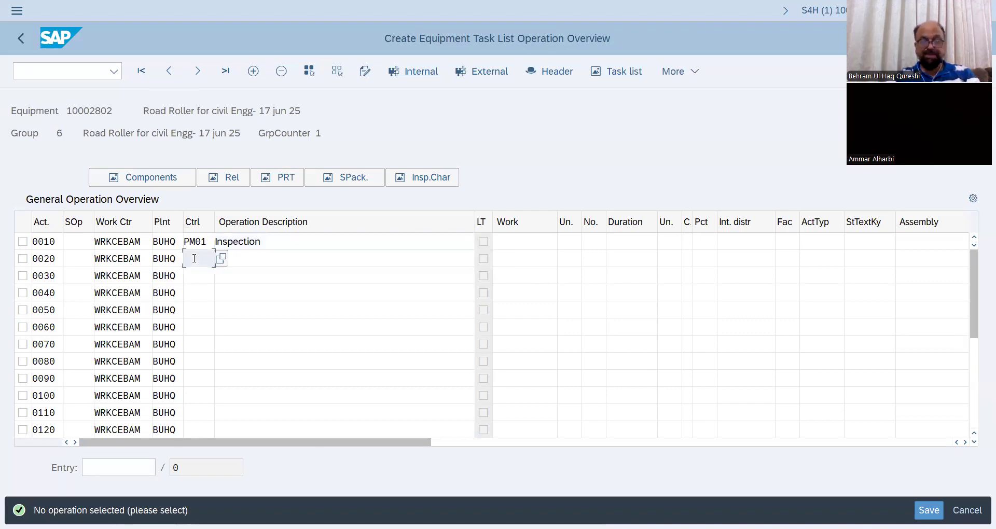
type("PM01")
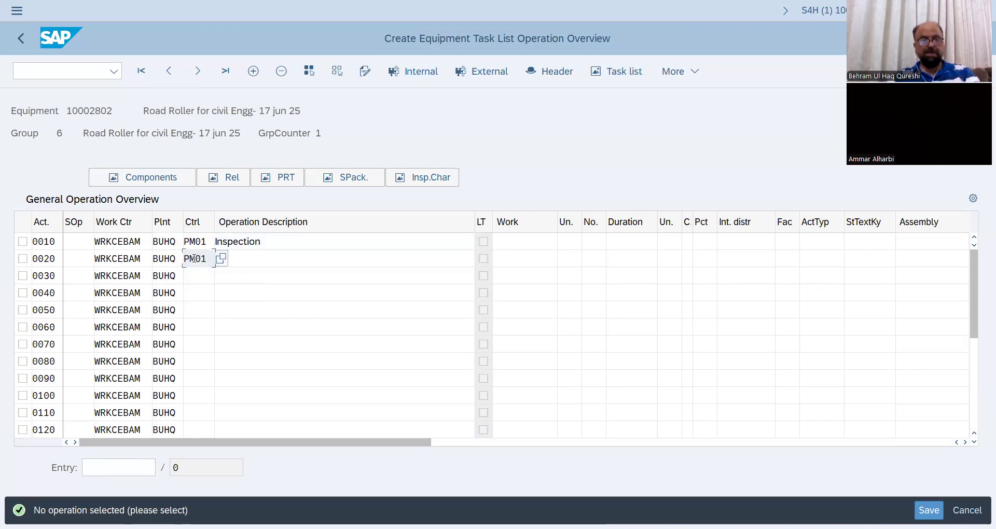
left_click(280, 266)
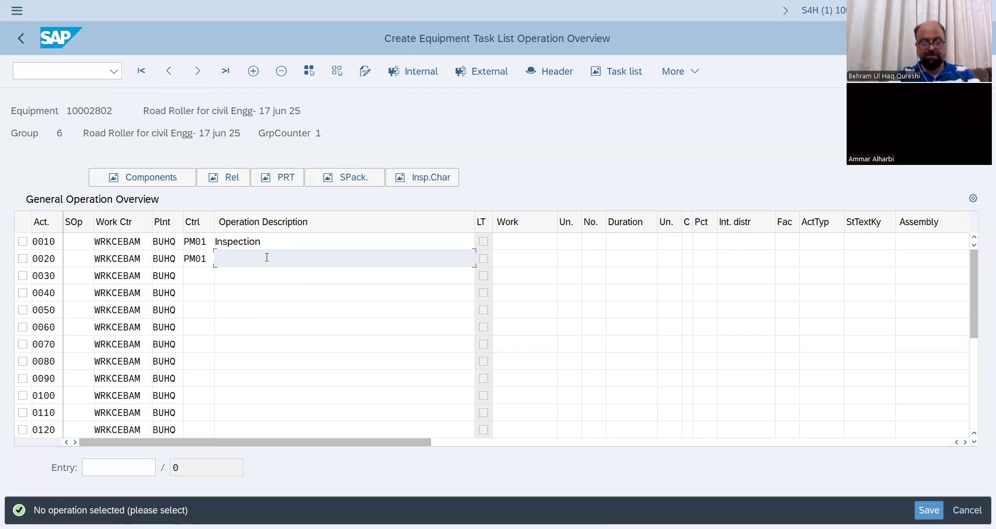
type("C")
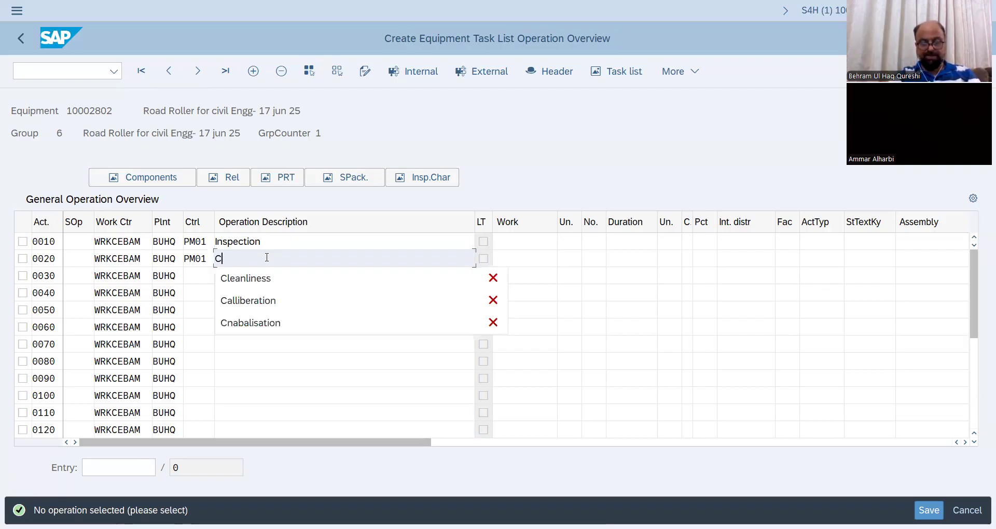
type("a")
key("BackSpace")
key("BackSpace")
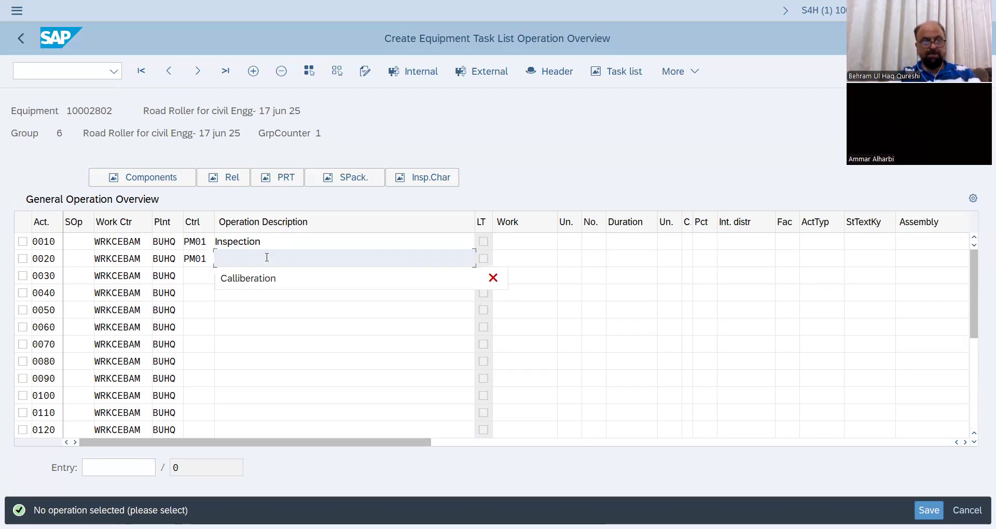
type("Check ops capacity")
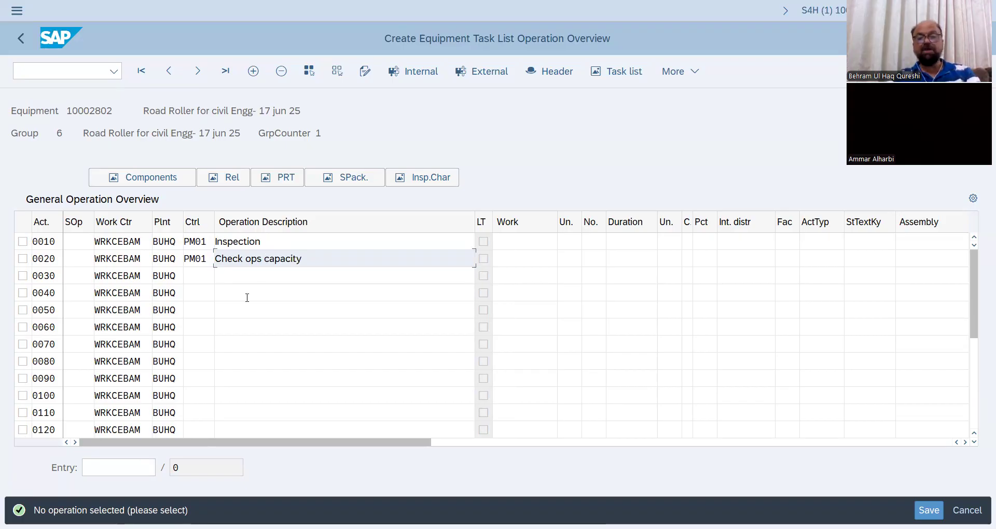
Enter operation 0030 with control key PM01 and description "Opa quality checks", and save the equipment task list.
left_click(197, 277)
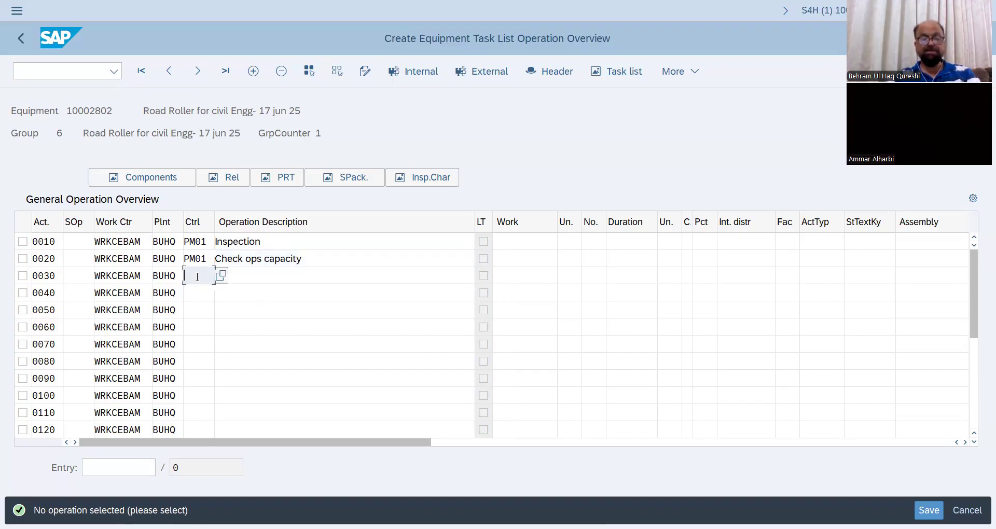
type("PM01")
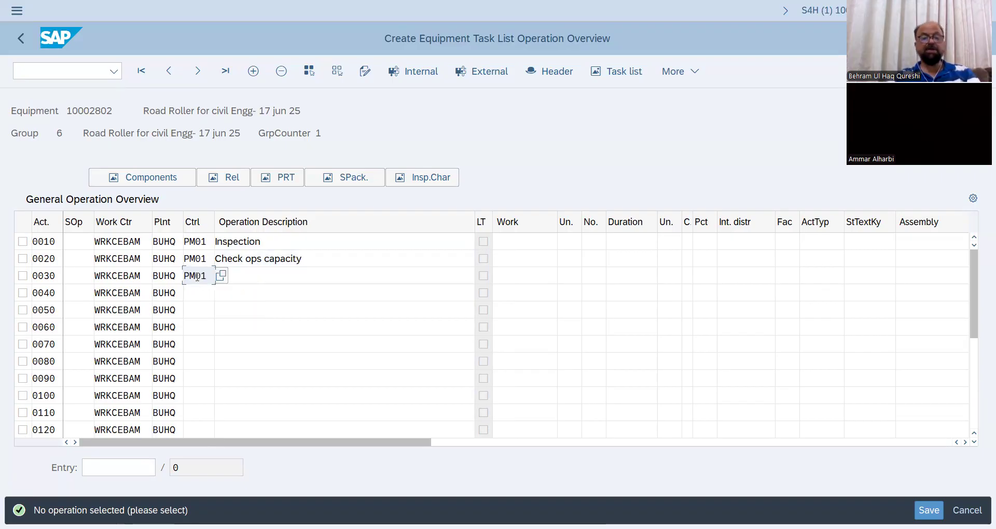
left_click(271, 274)
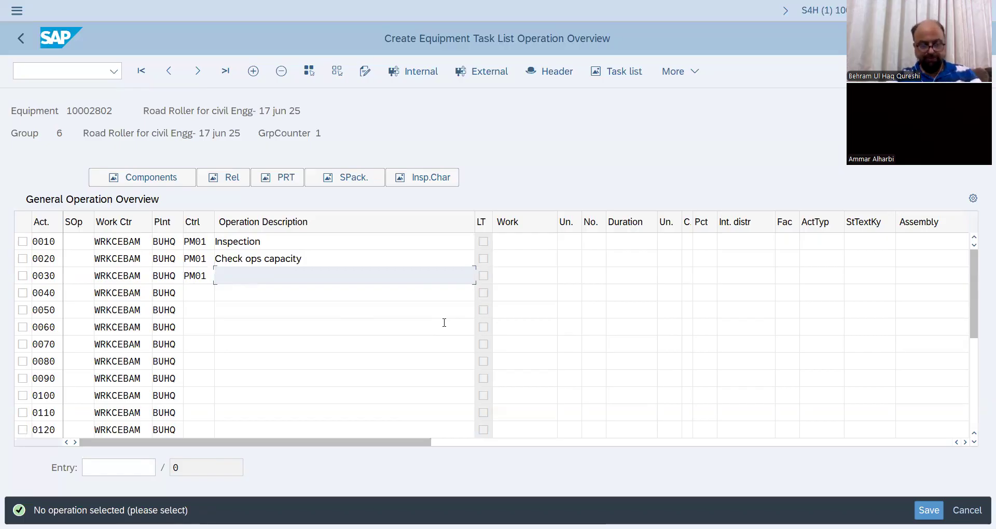
type("Opa")
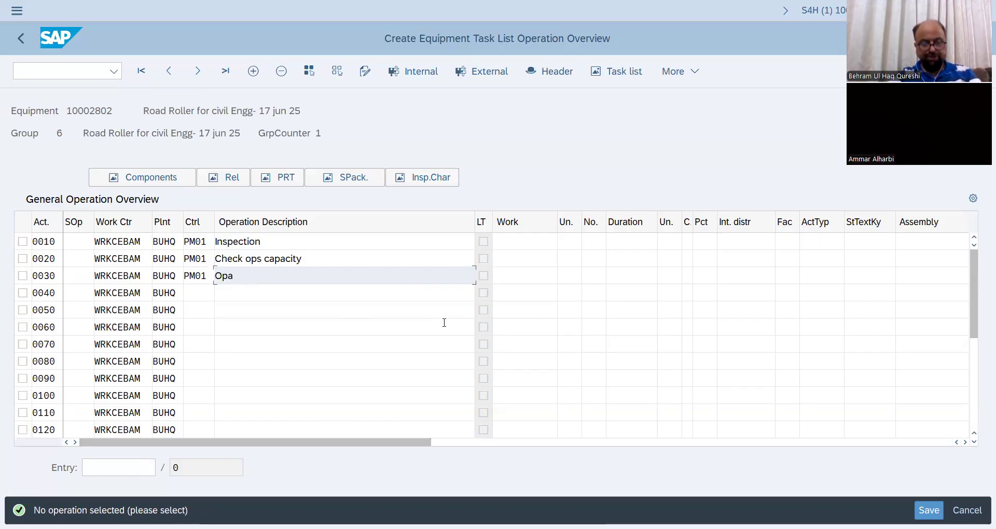
type(" qua")
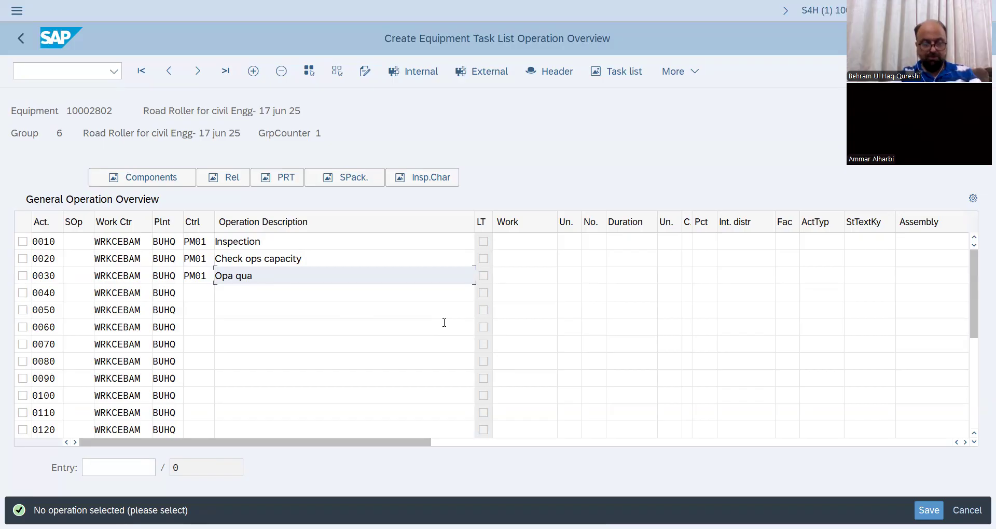
type("lity checks")
key("Return")
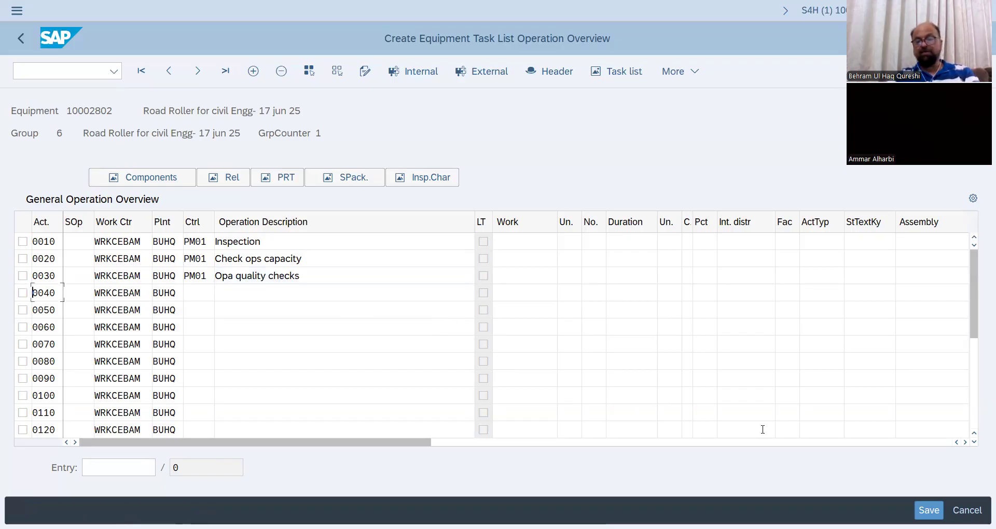
left_click(929, 510)
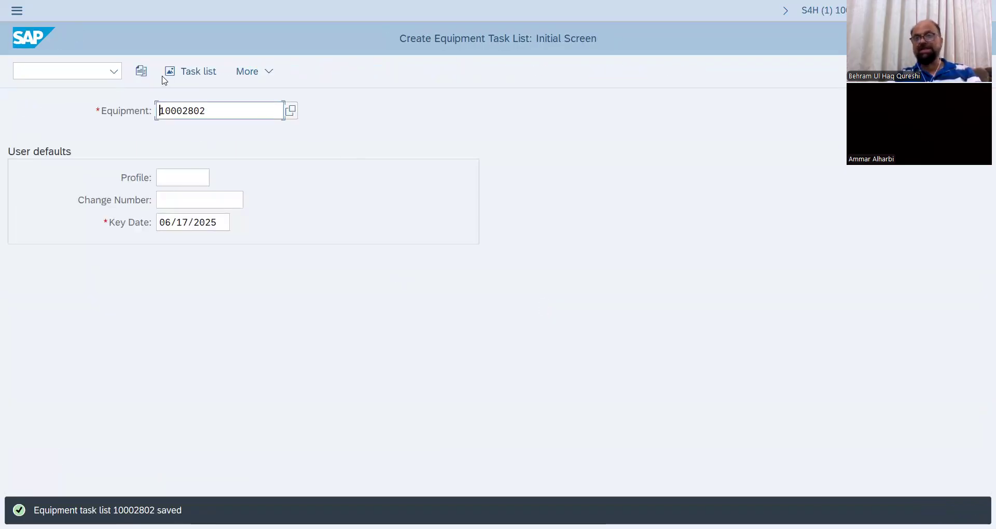
Start transaction IP41 and create a single cycle maintenance plan with plan category PM Maintenance Order.
left_click(56, 68)
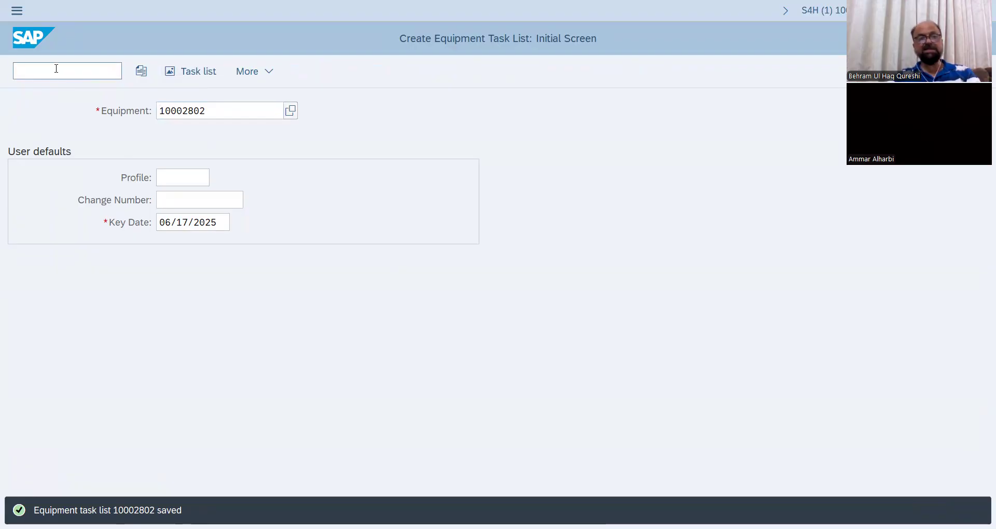
type("/nIP")
type("42")
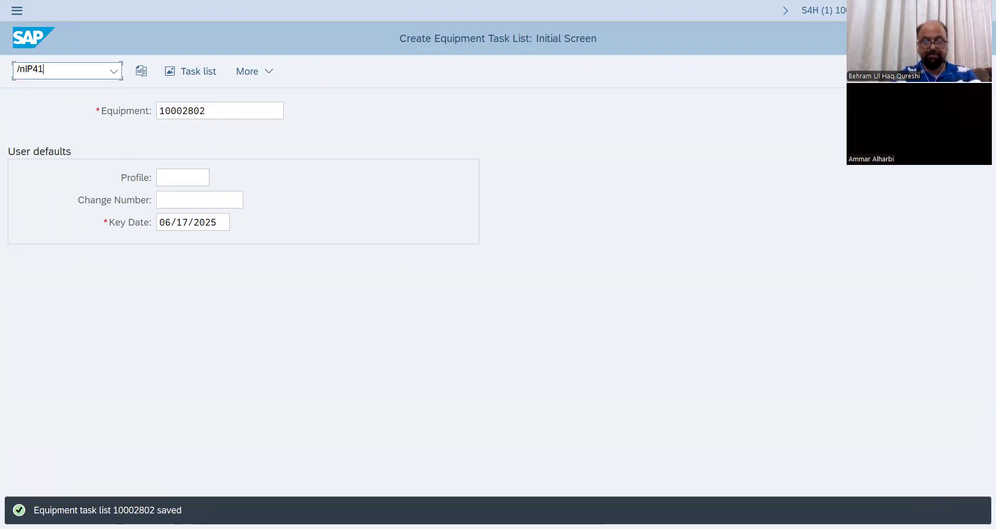
key("Return")
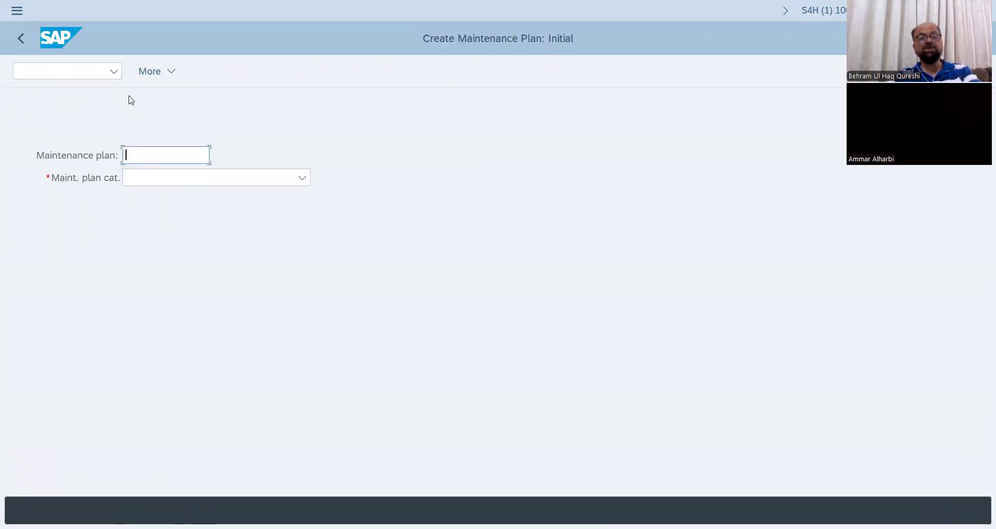
left_click(301, 179)
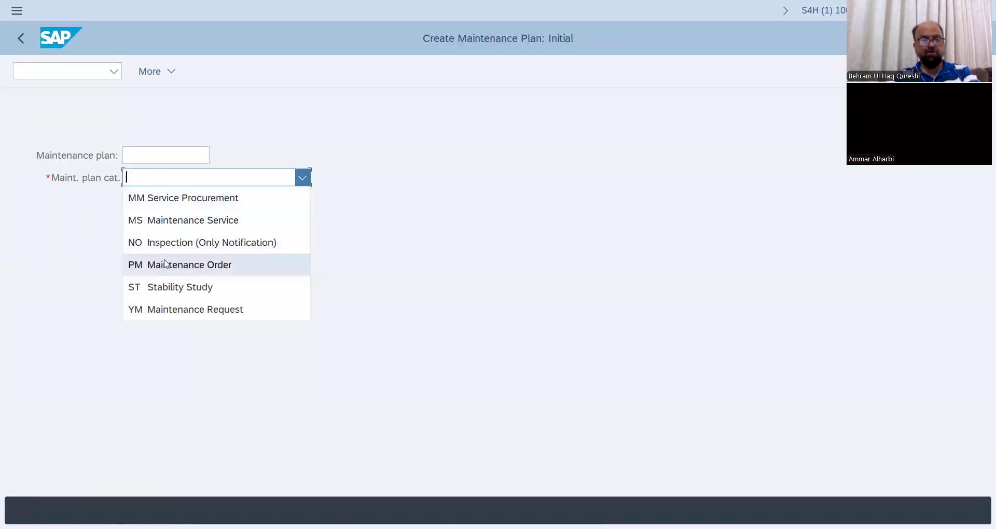
left_click(203, 273)
key("Return")
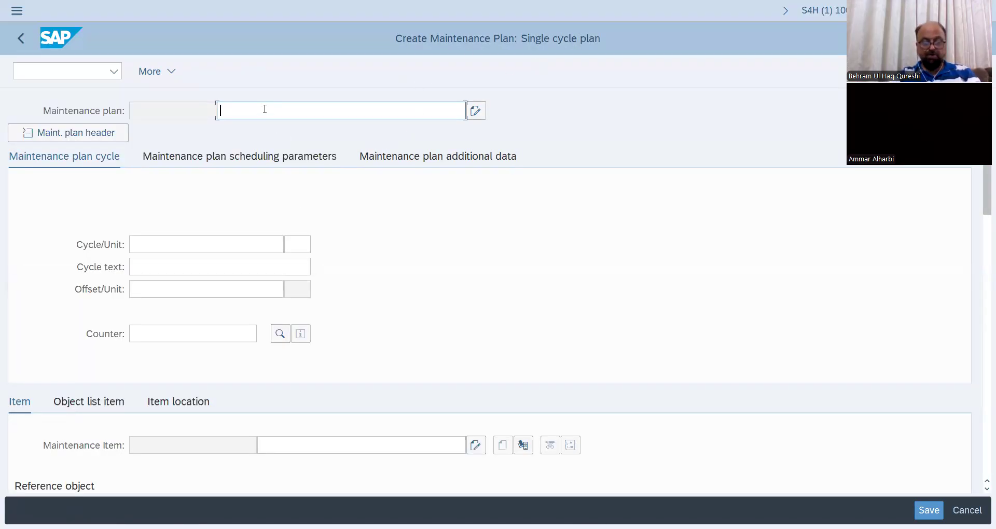
Describe the maintenance plan as "Single cycle plan for Road Roller".
type("Single ")
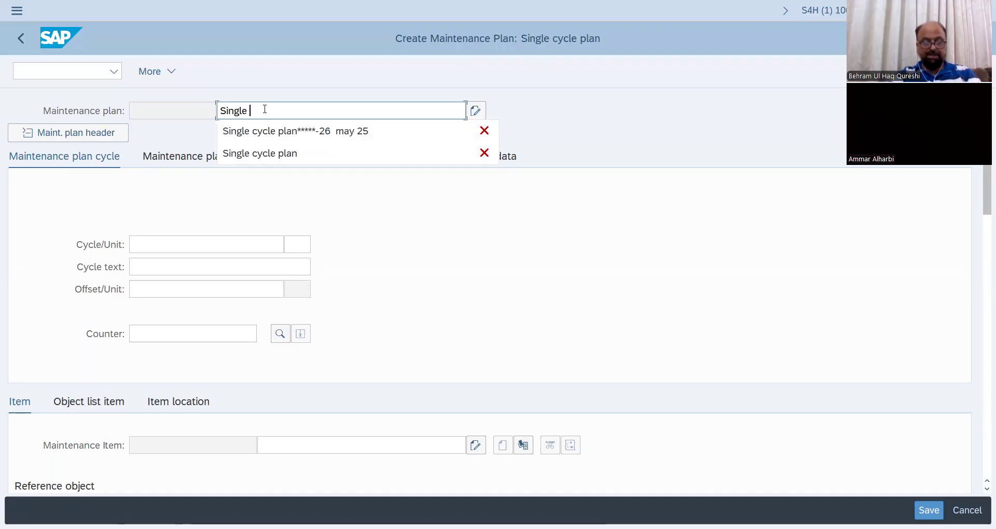
type("cycle plan fo")
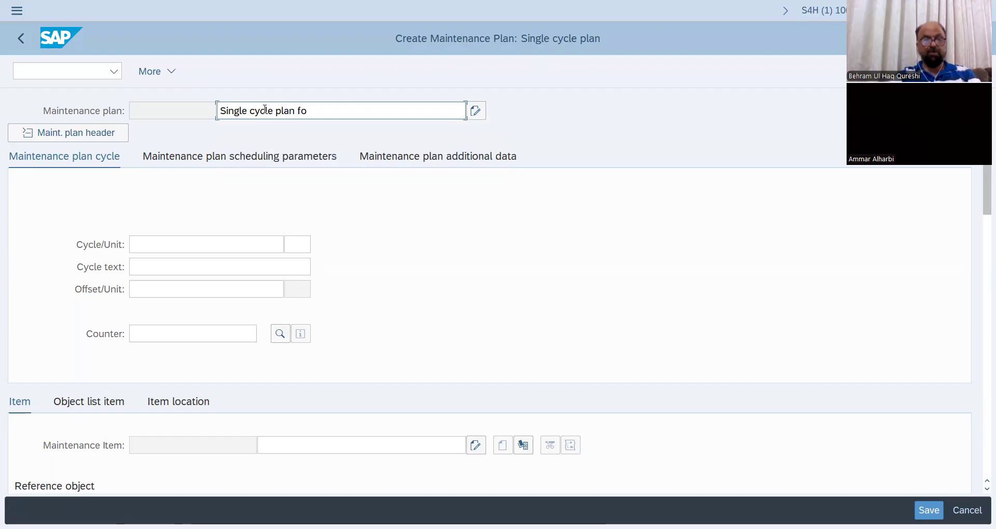
type("r Roa")
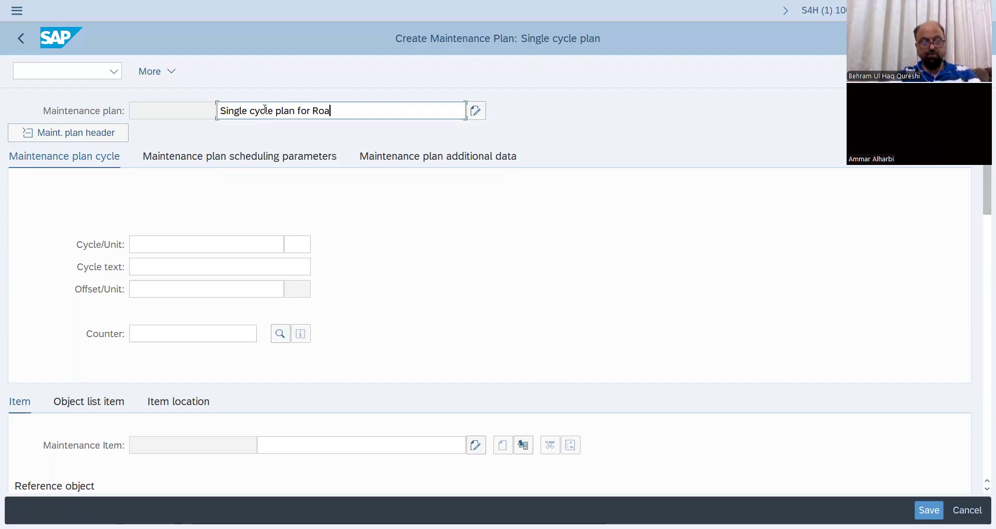
type("d Roller")
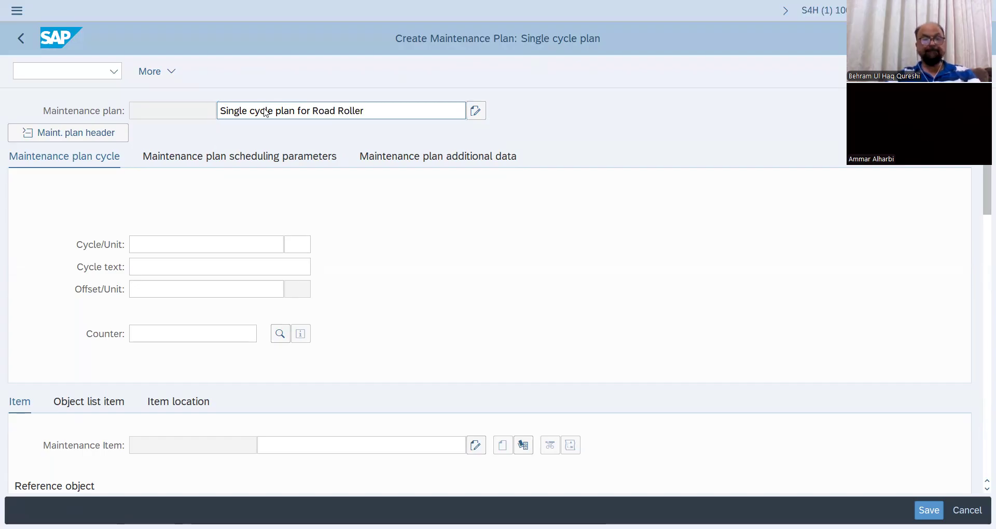
key("Return")
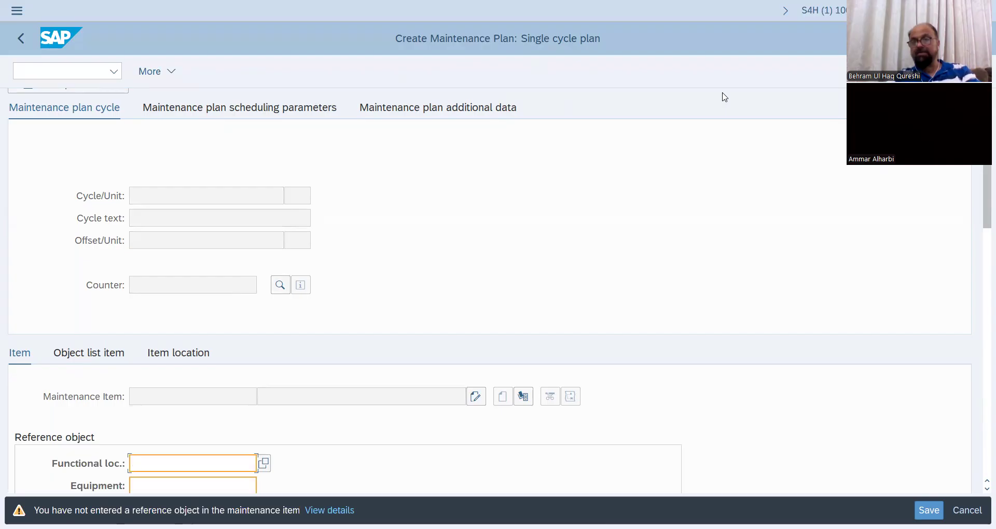
Open the value search for the maintenance item's reference equipment and search maintenance plant TL01.
left_click_drag(982, 200, 981, 254)
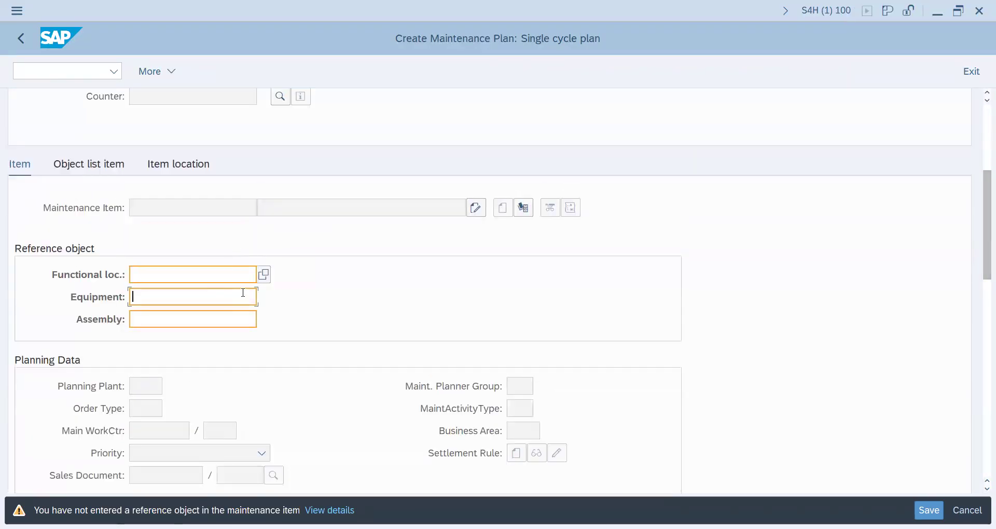
left_click(264, 297)
left_click(326, 322)
type("tl01")
key("Return")
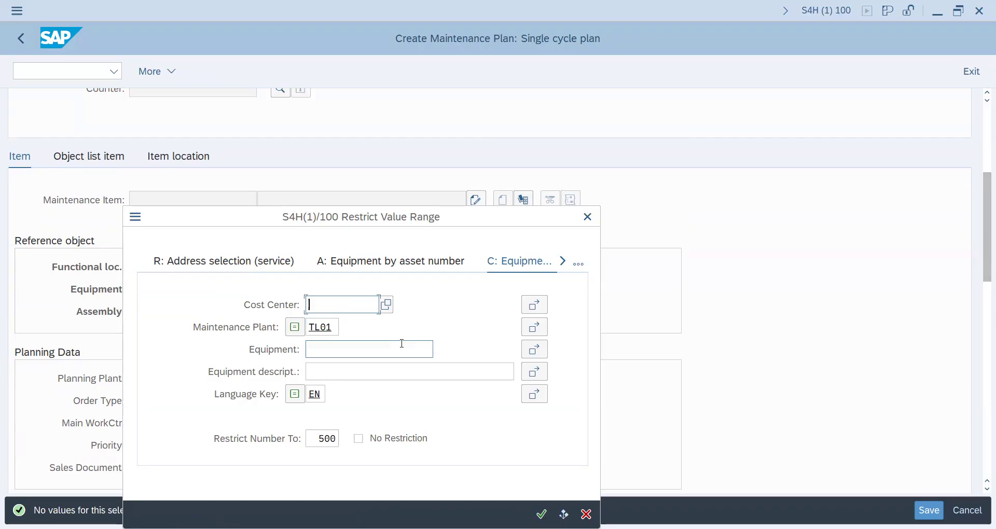
Restrict the equipment search to maintenance plant BUHQ and assign "Road Roller for civil Engg- 17 jun 25" as the reference equipment.
left_click(334, 327)
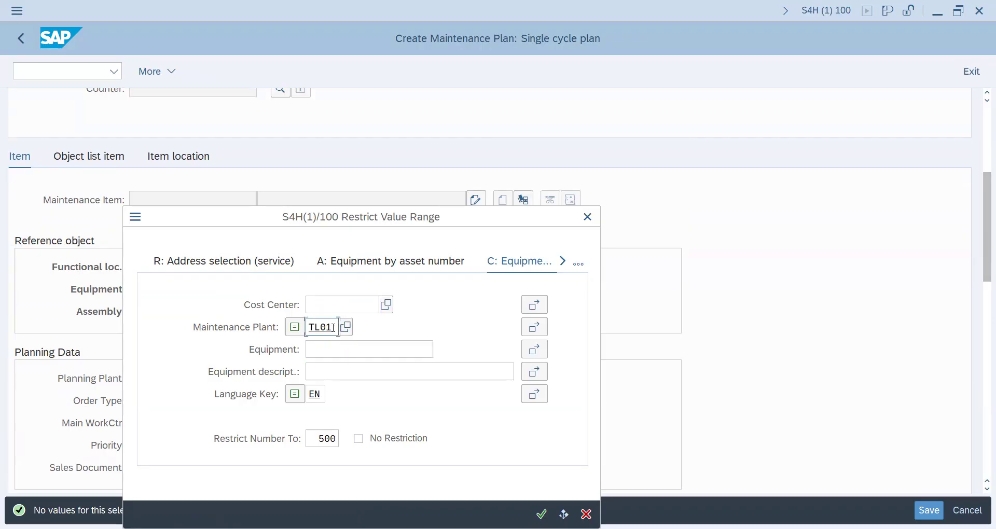
key("BackSpace")
key("BackSpace")
key("BackSpace")
key("BackSpace")
type("buhq")
key("Return")
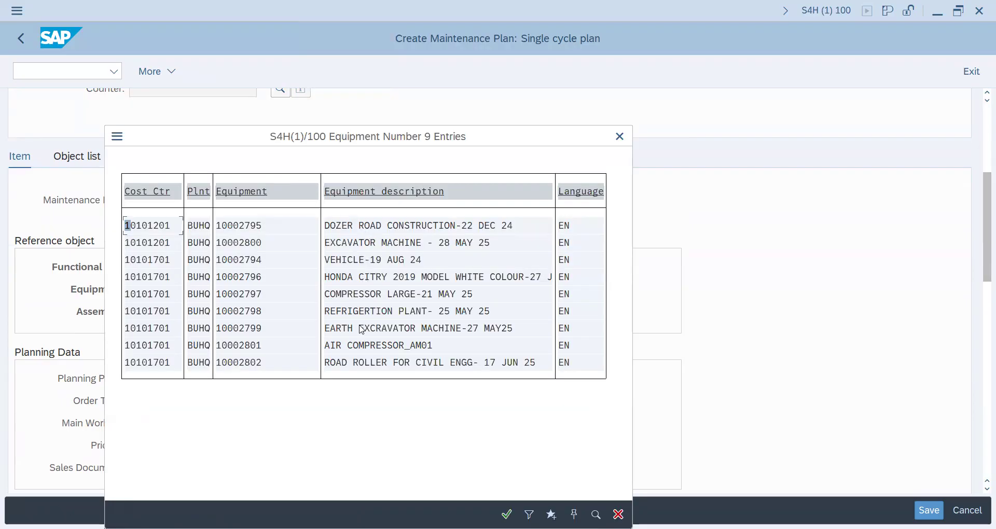
double_click(347, 364)
key("Return")
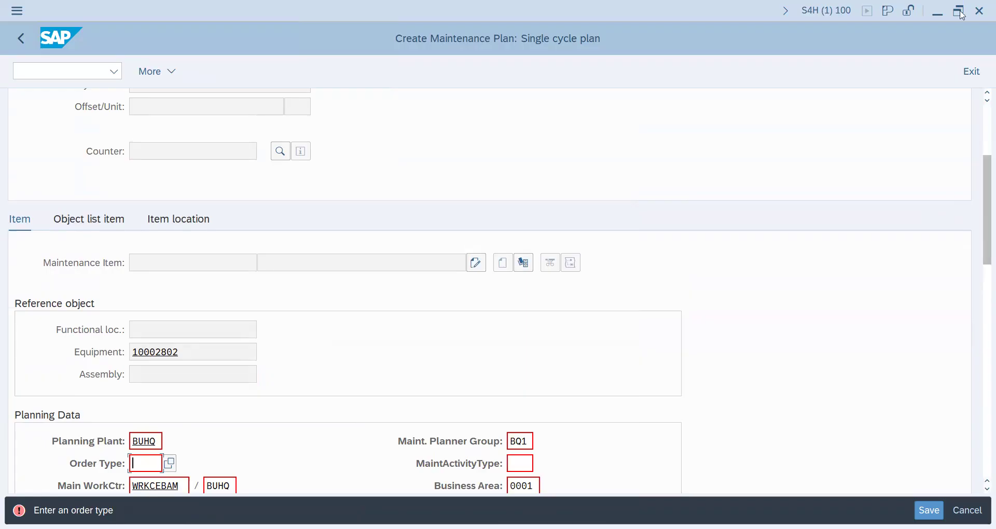
Set the maintenance item's order type to YBA2 (Preventive Maintenance) in the planning data.
scroll(983, 254, "down", 3)
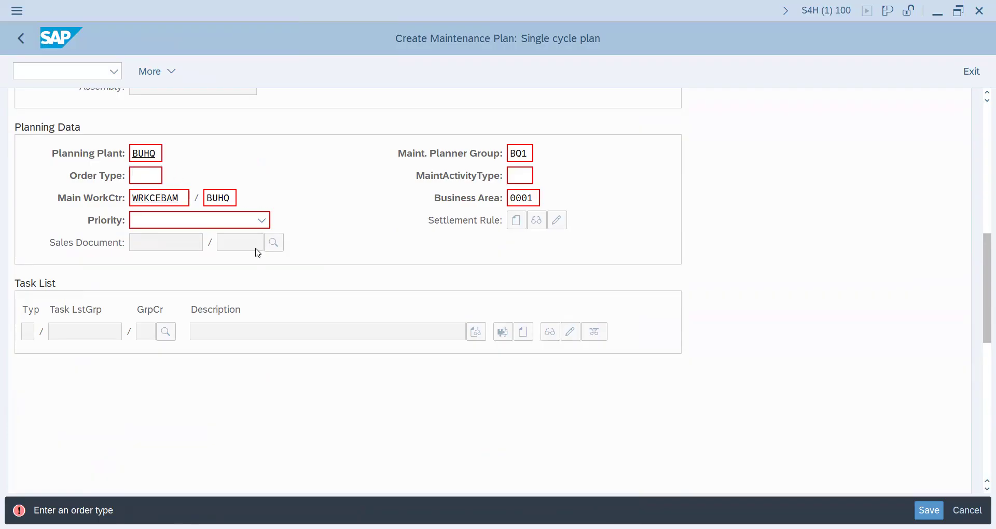
key("F4")
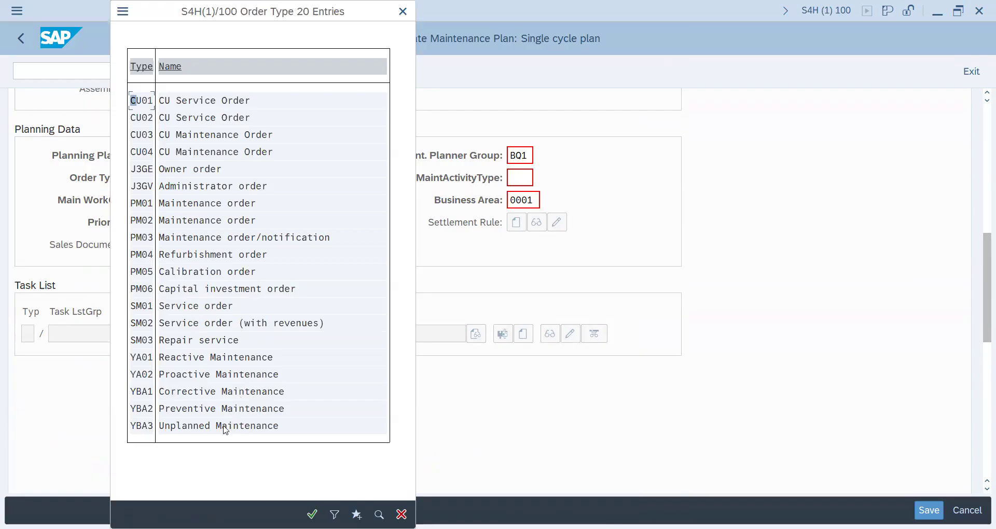
double_click(240, 414)
key("Return")
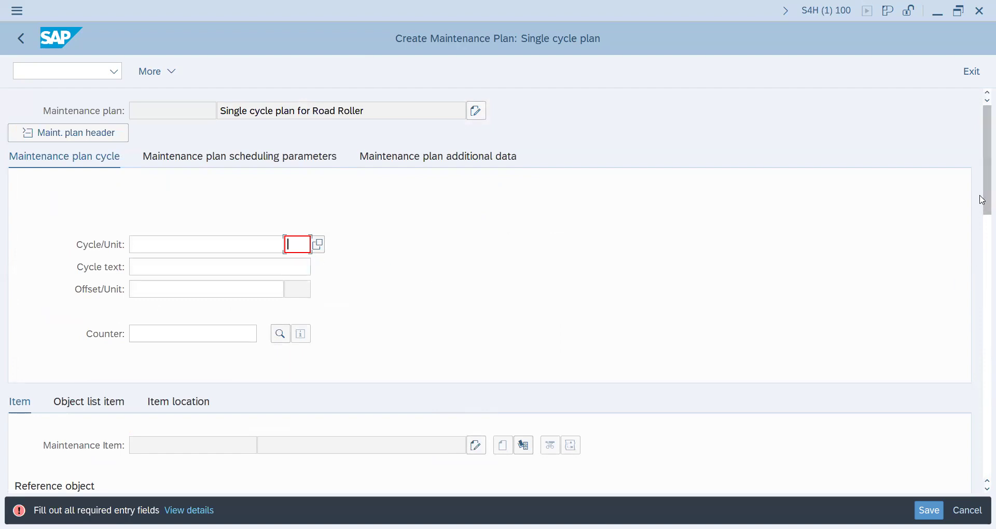
Search the unit list for "days" and set the maintenance plan's cycle unit to DAY.
mouse_move(984, 190)
left_mouse_down()
mouse_move(983, 264)
mouse_move(981, 178)
left_mouse_up()
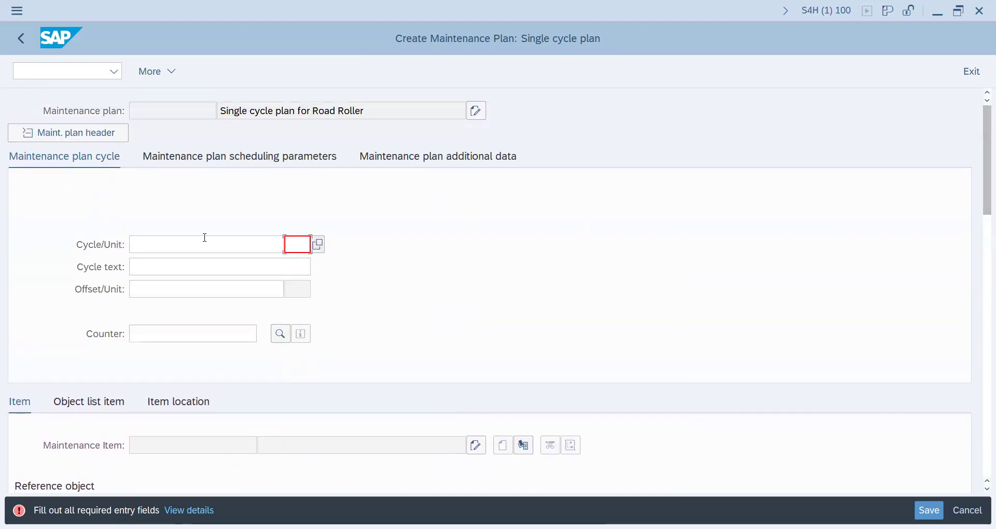
left_click(321, 243)
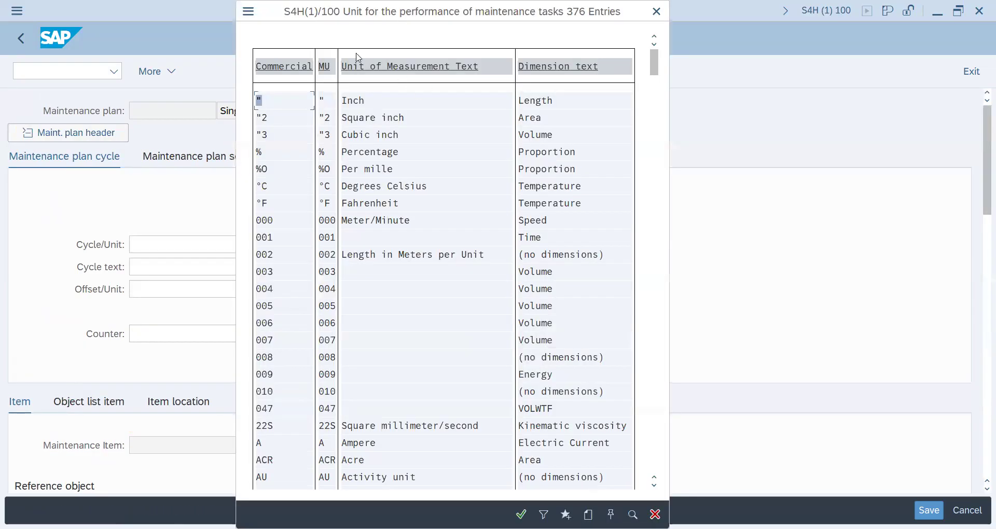
left_click(634, 515)
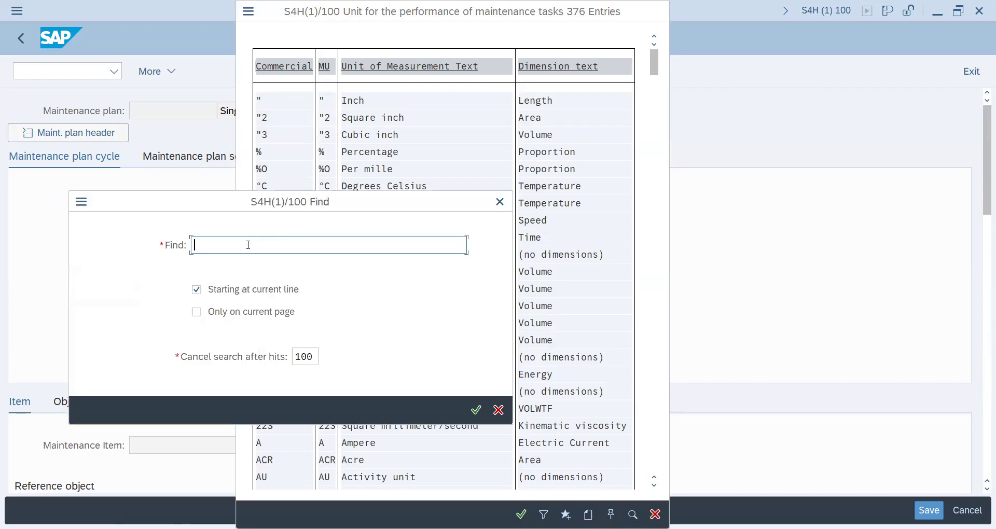
type("days")
key("Return")
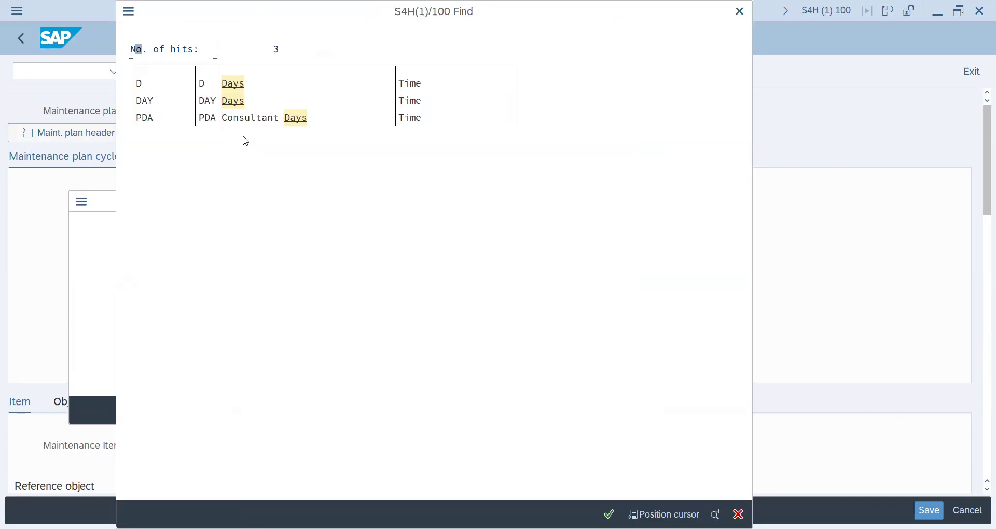
left_click(234, 102)
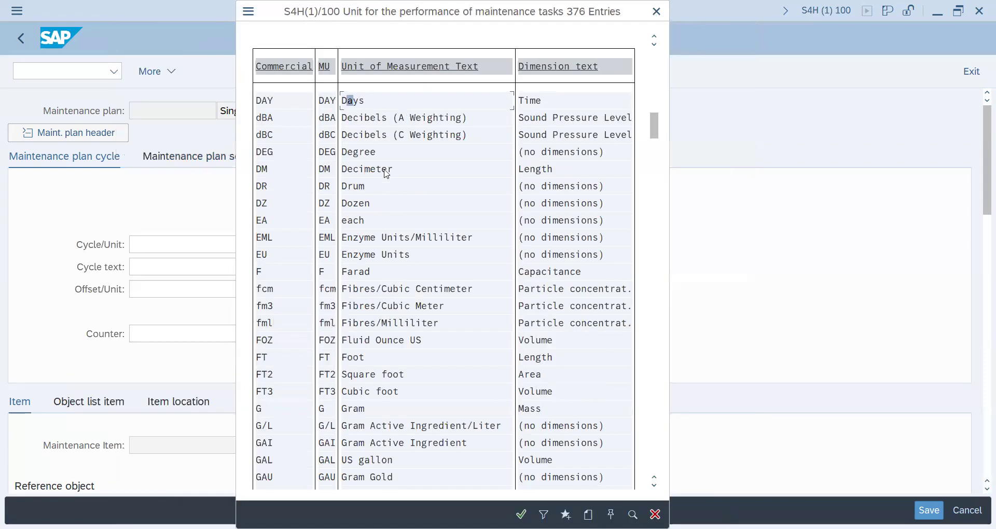
double_click(359, 107)
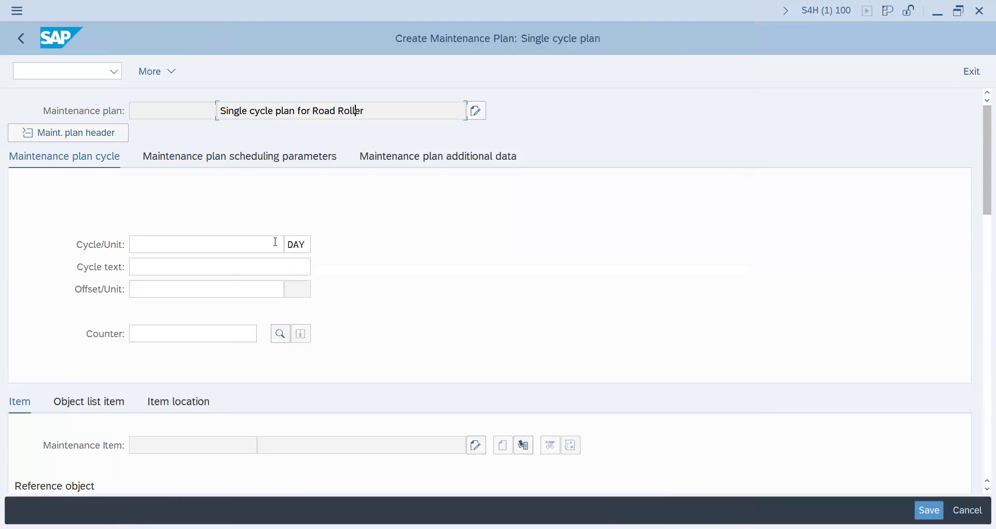
Set the plan's cycle to 30 and enter the cycle text "cycle set for 30 days".
type("30")
key("Return")
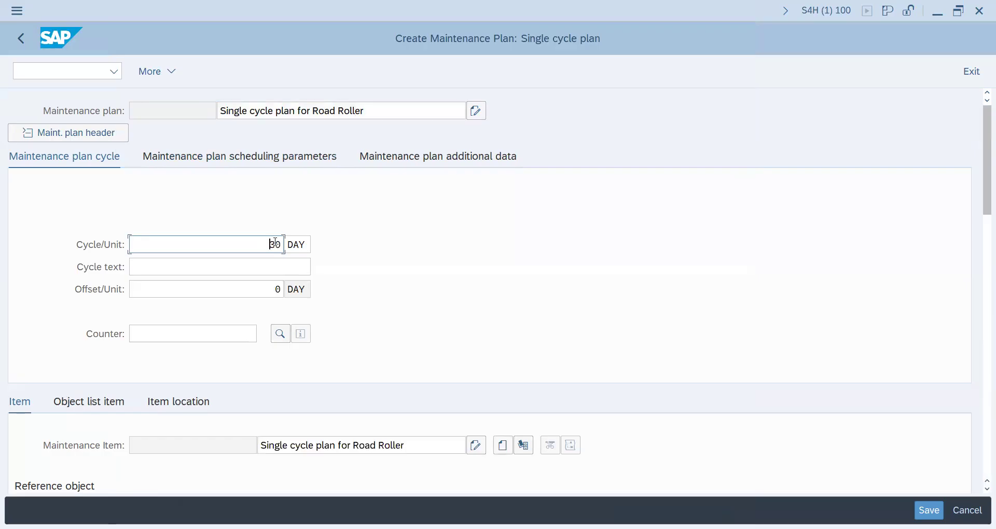
left_click(287, 269)
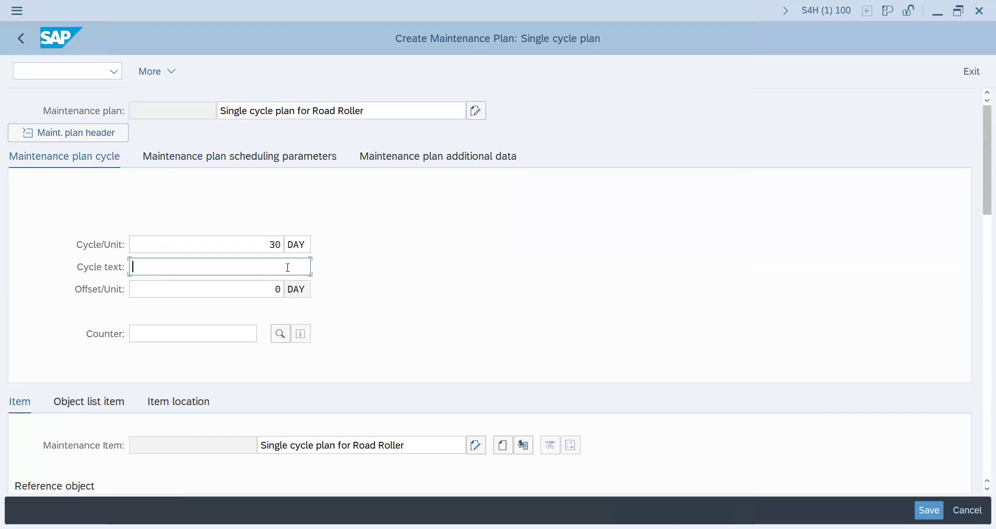
type("cycle set for 30 days")
key("Return")
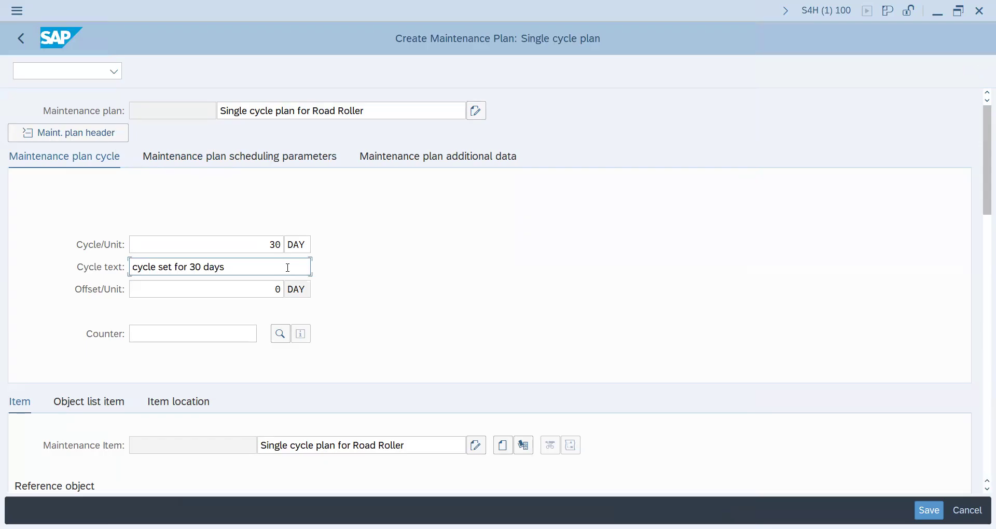
Set the scheduling period to 365 days in the maintenance plan's scheduling parameters.
left_click(235, 158)
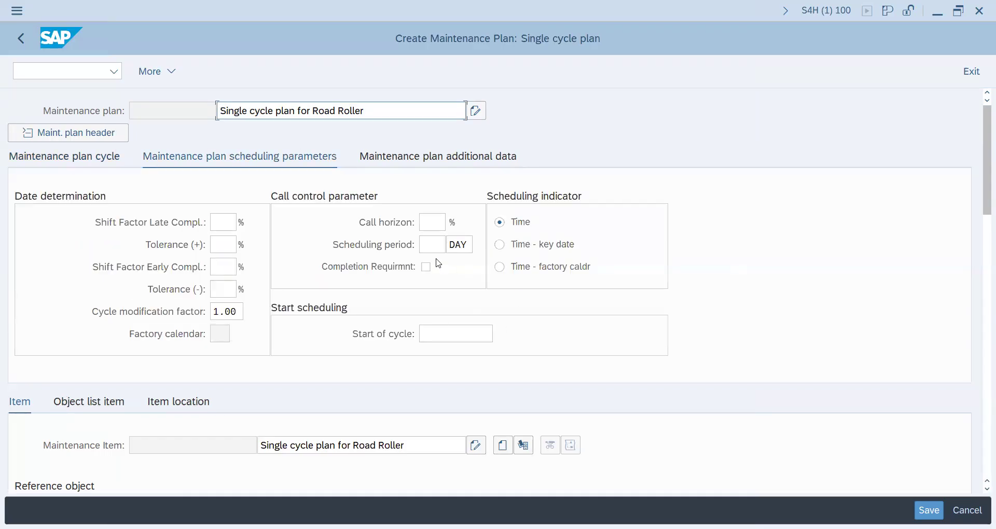
left_click(440, 244)
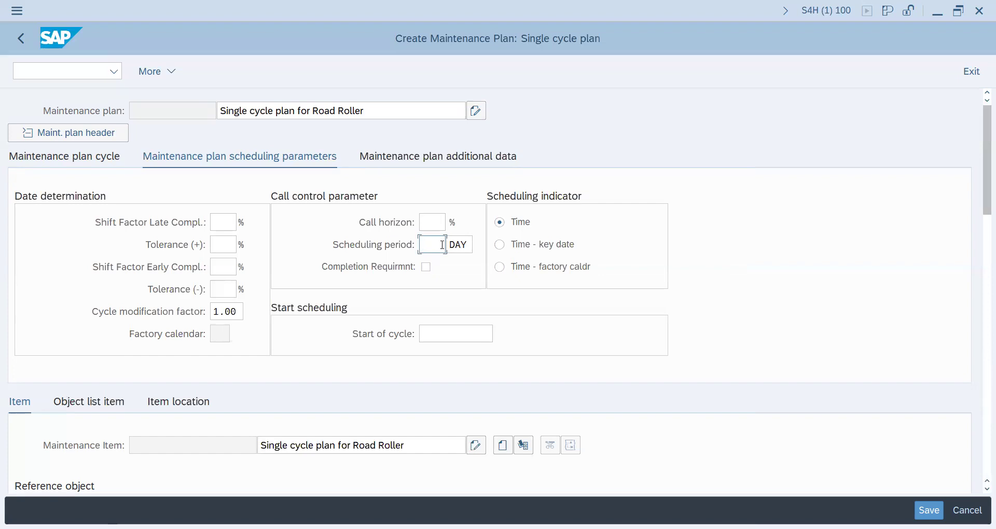
type("365")
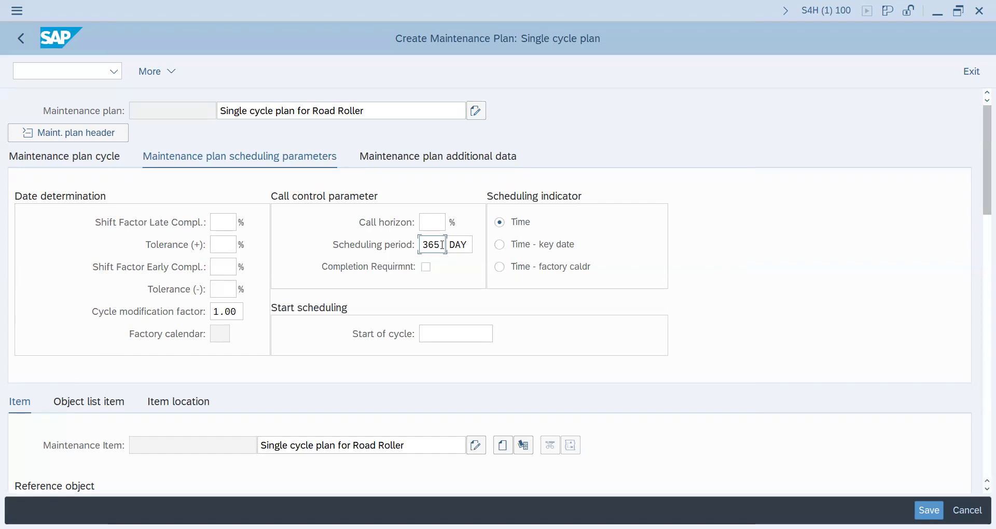
Choose 05/17/2025 from the calendar as the start of cycle, and change it to 05/18/2025.
left_click(452, 334)
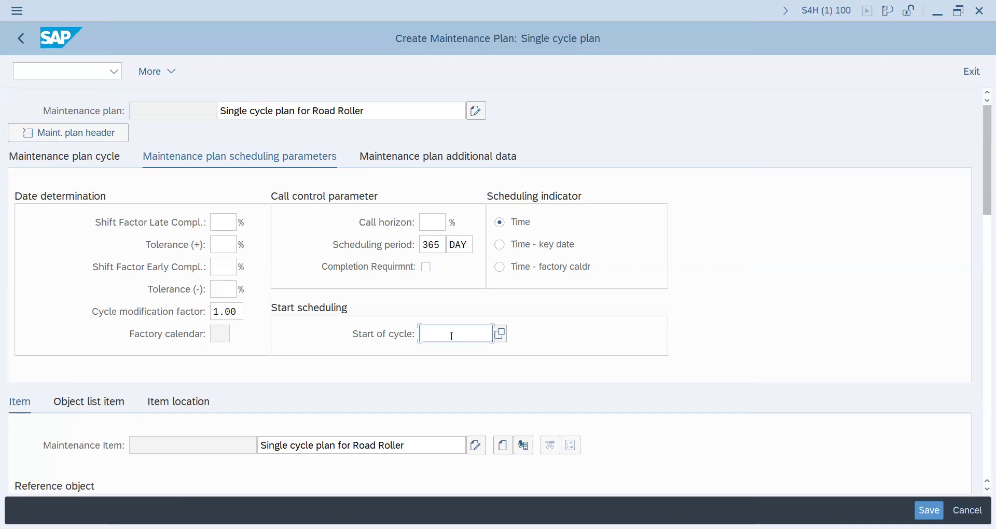
left_click(501, 334)
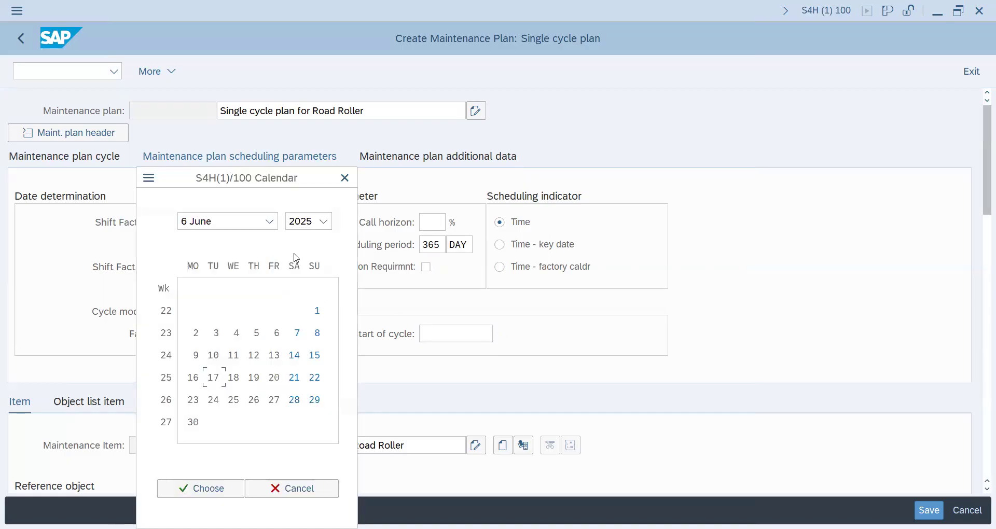
left_click(270, 222)
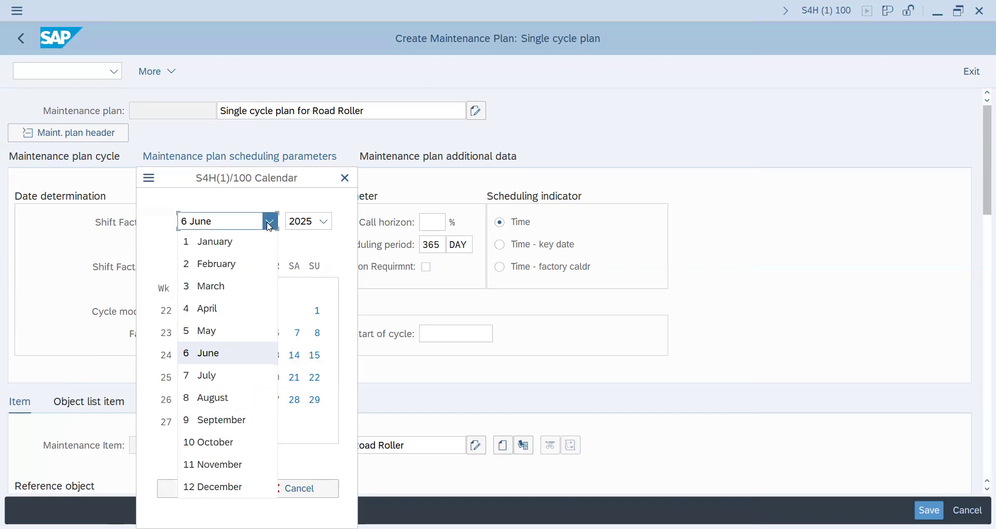
left_click(211, 332)
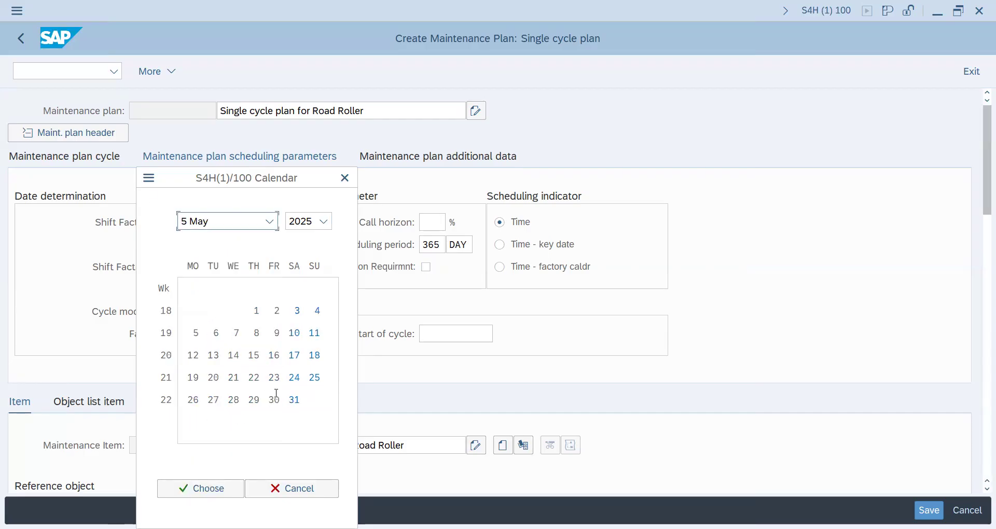
double_click(296, 355)
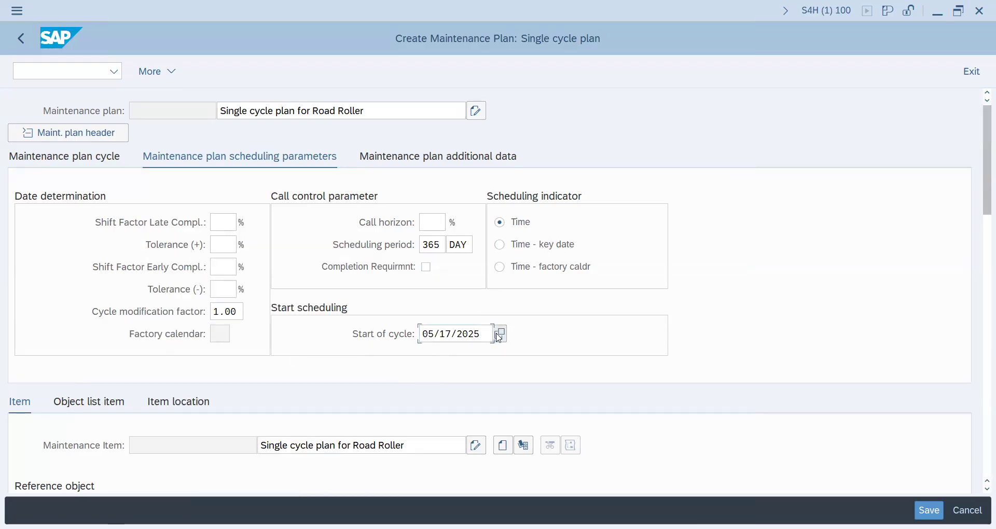
key("F4")
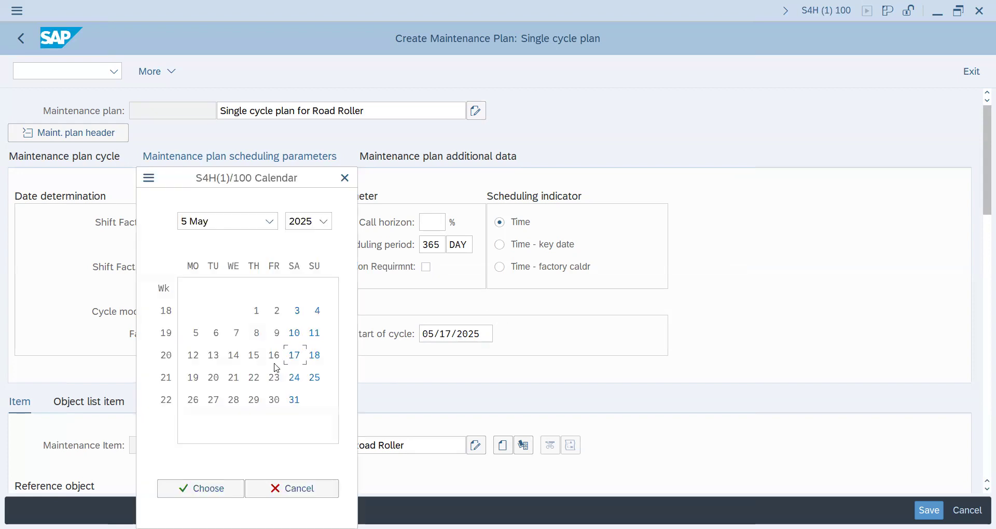
double_click(317, 356)
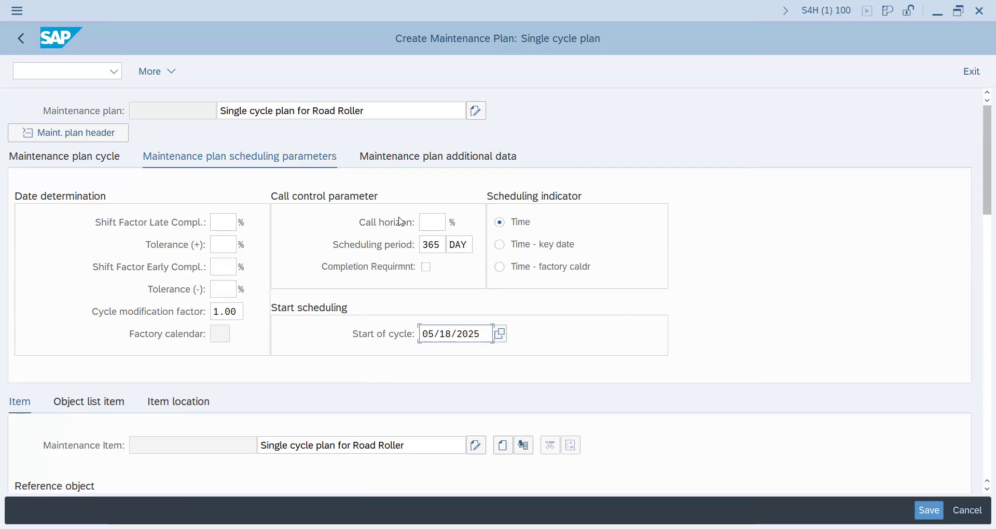
Set the call horizon to 100% in the call control parameters.
left_click(436, 223)
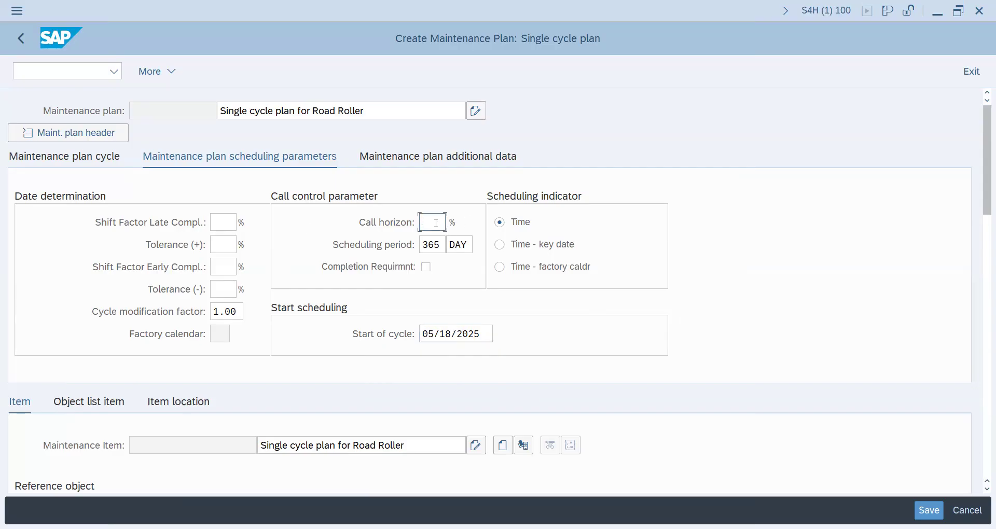
type("9")
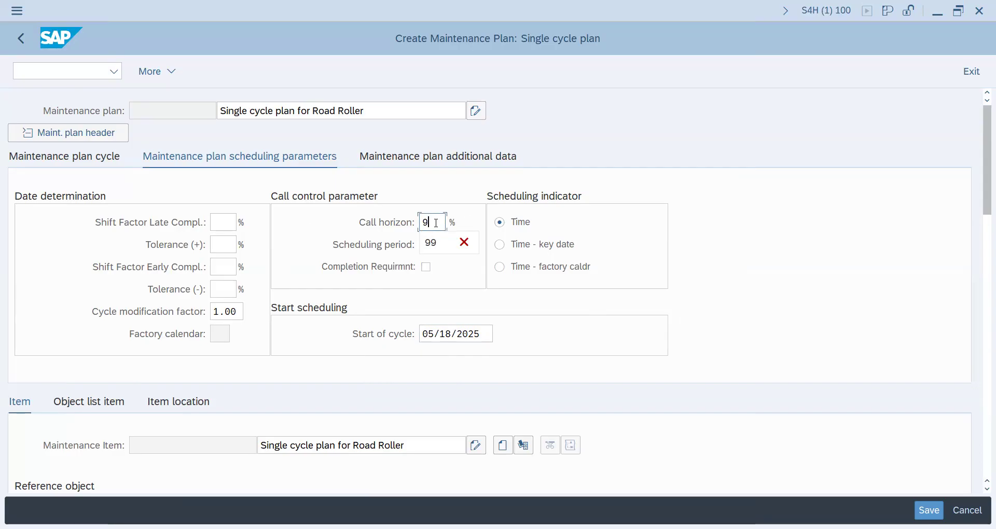
key("BackSpace")
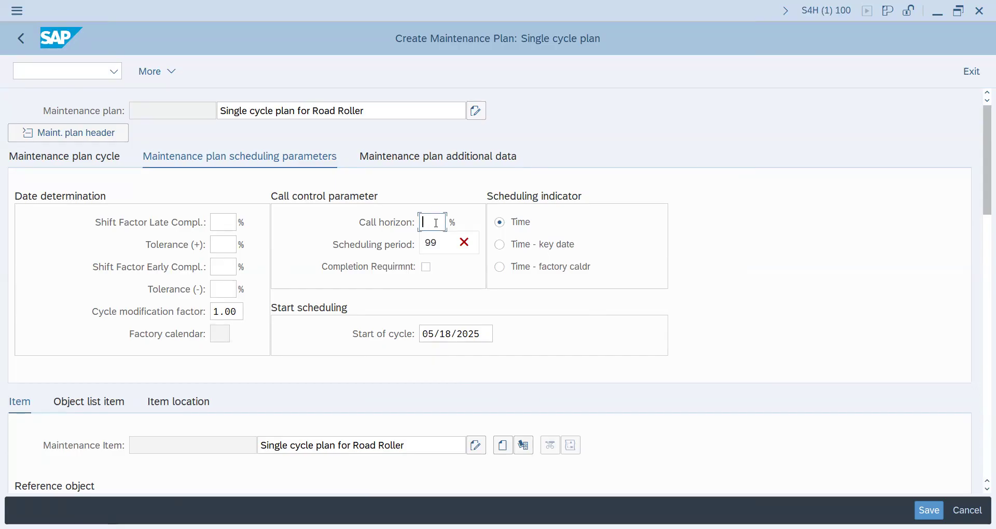
type("100")
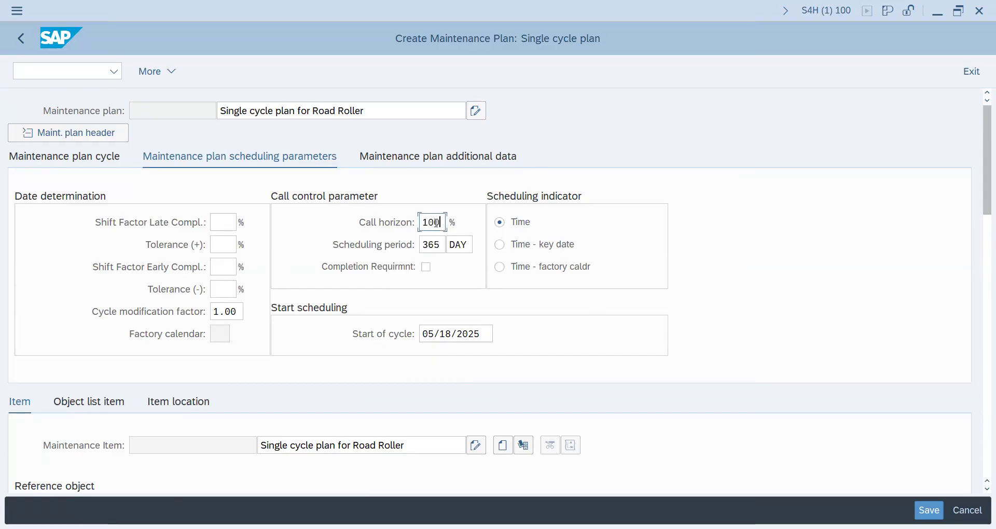
key("Return")
Select the road roller's task list for the maintenance item, excluding general task lists from the selection.
left_click(82, 158)
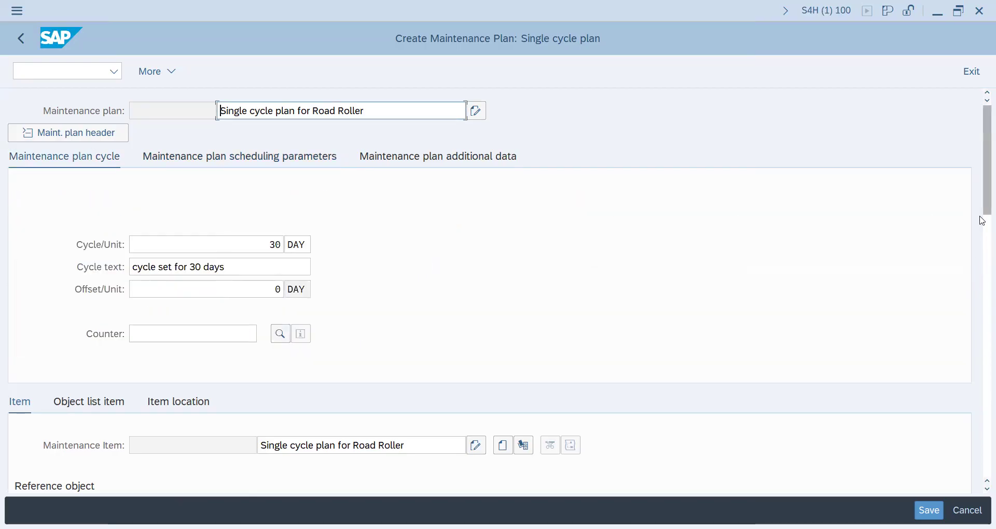
left_click_drag(982, 192, 983, 344)
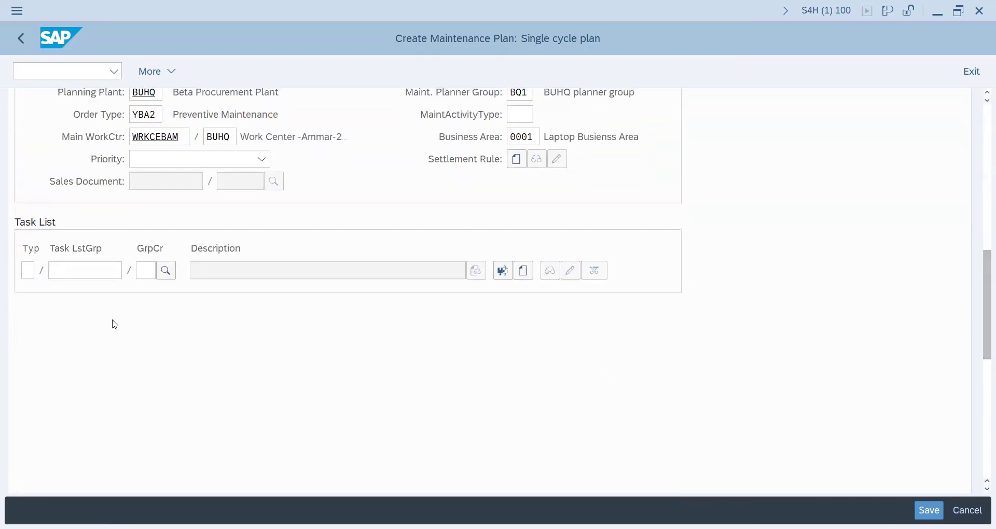
left_click(167, 271)
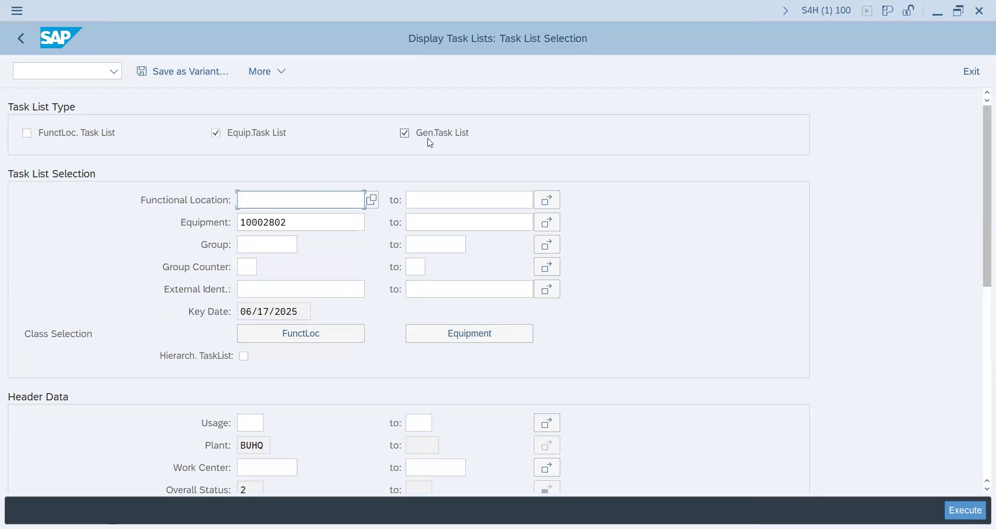
left_click(405, 134)
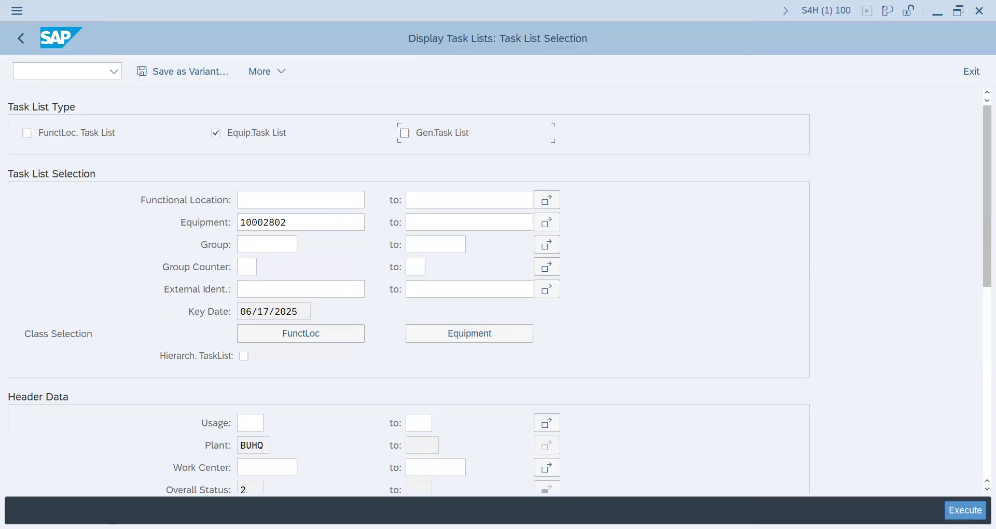
key("F8")
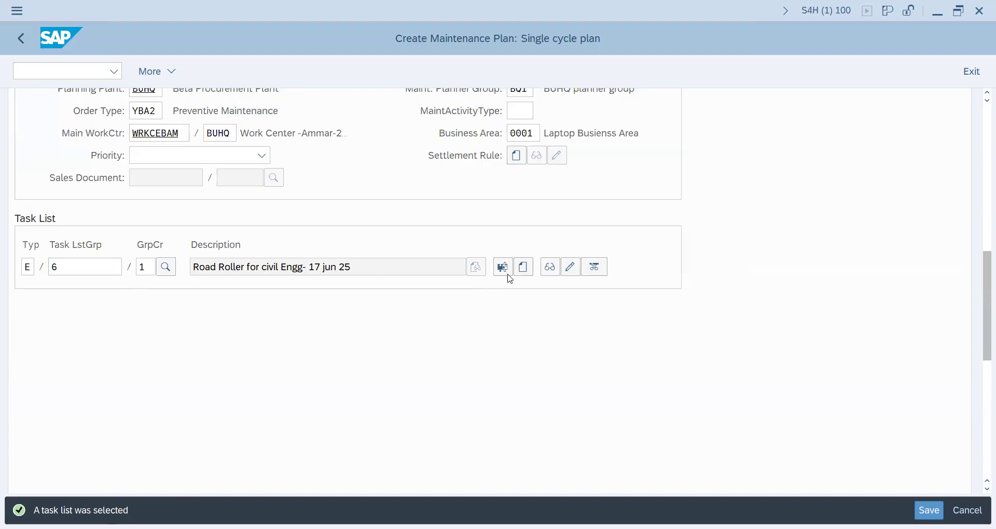
Display the assigned task list's operations and header data, and return to the maintenance plan.
left_click(555, 268)
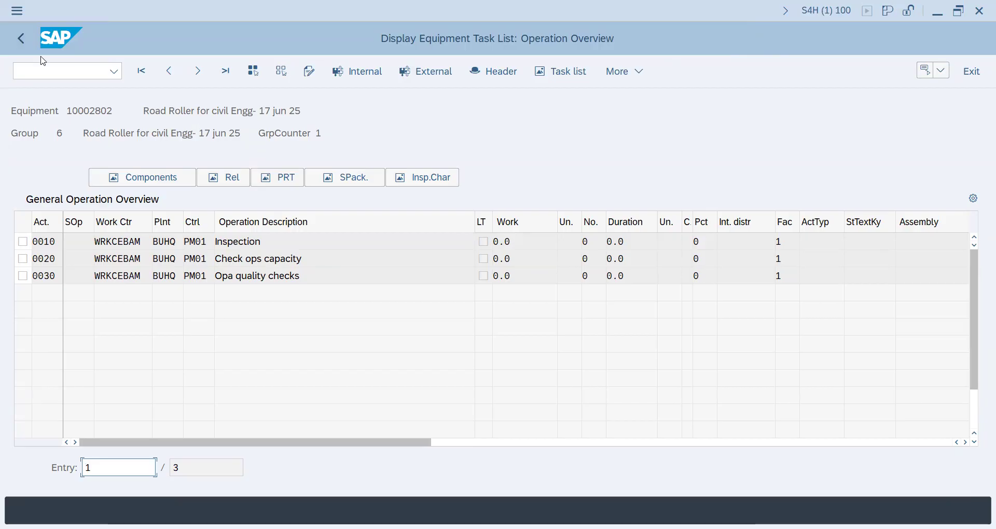
left_click(24, 46)
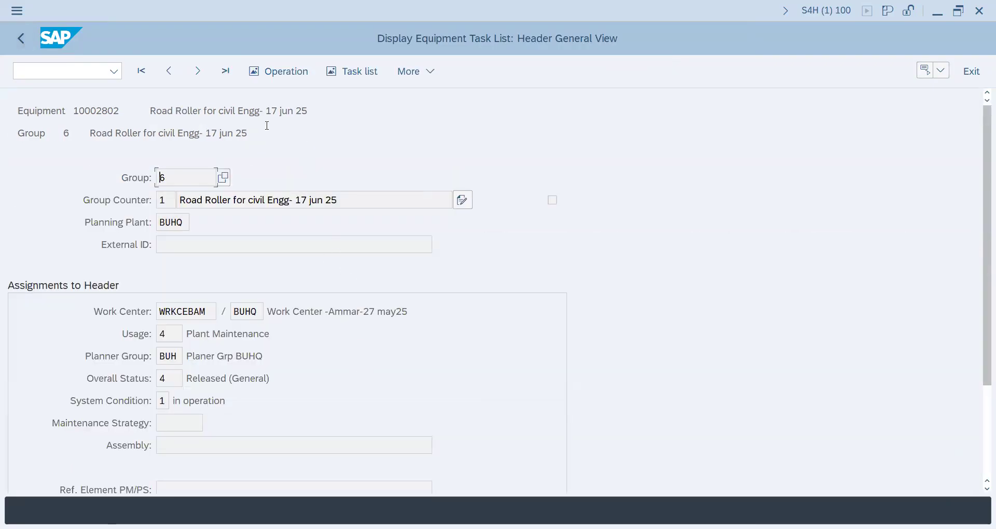
left_click(20, 46)
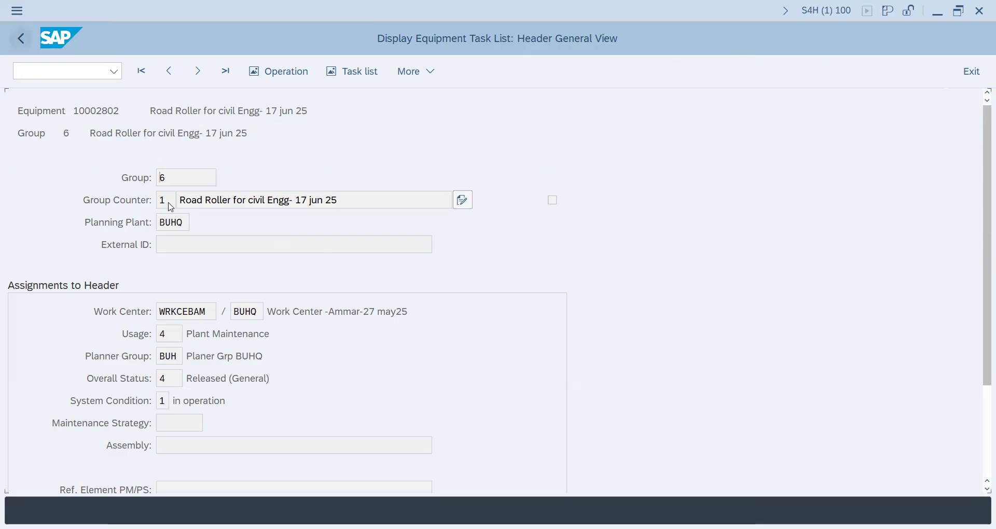
left_click(24, 42)
left_click(26, 42)
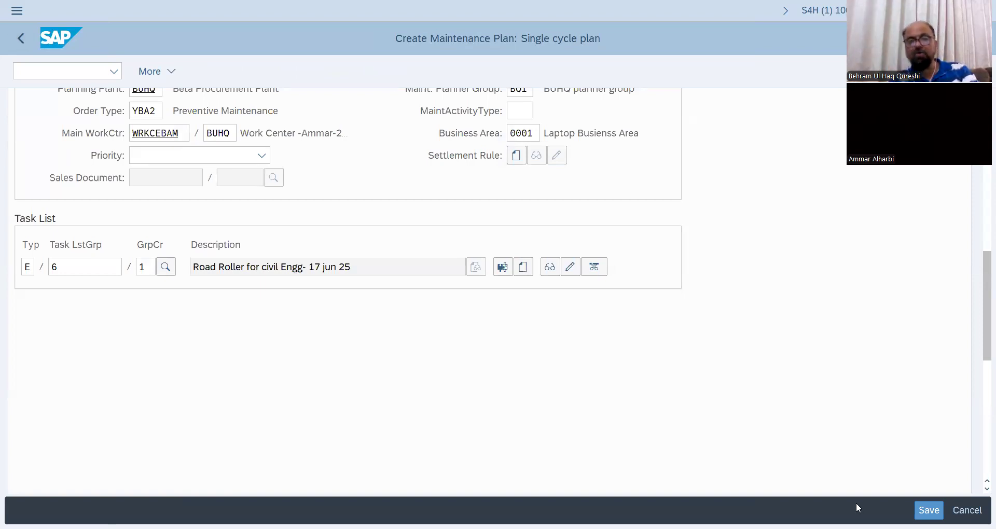
scroll(715, 421, "up", 3)
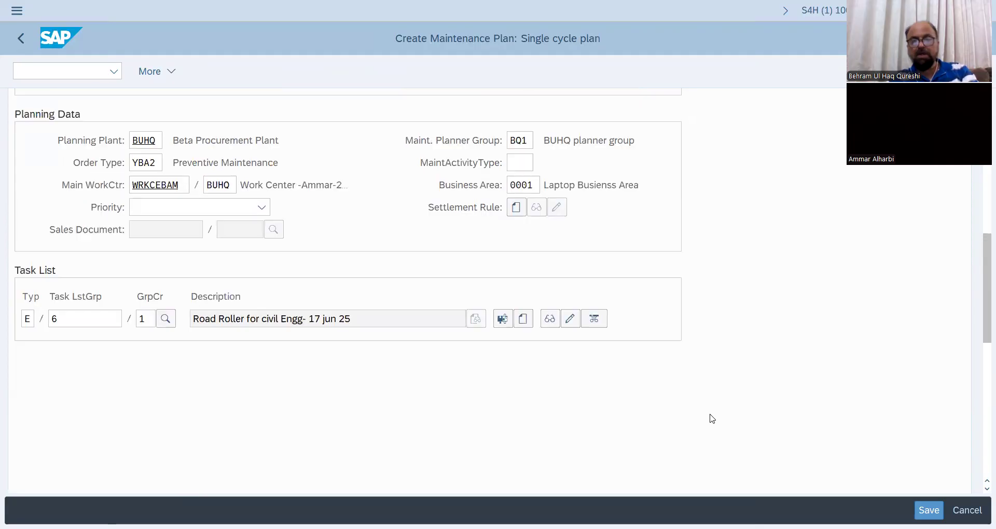
scroll(586, 360, "up", 5)
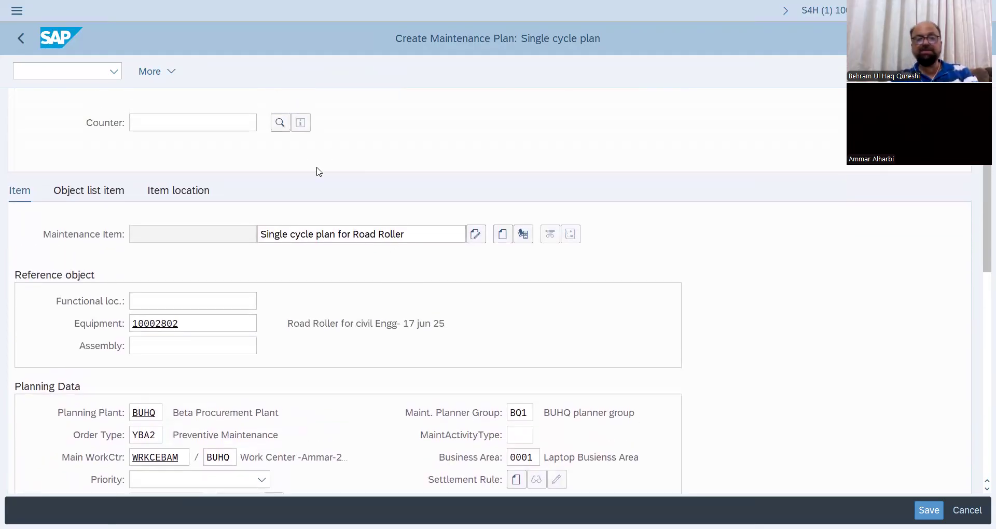
scroll(311, 210, "up", 1)
scroll(312, 210, "up", 2)
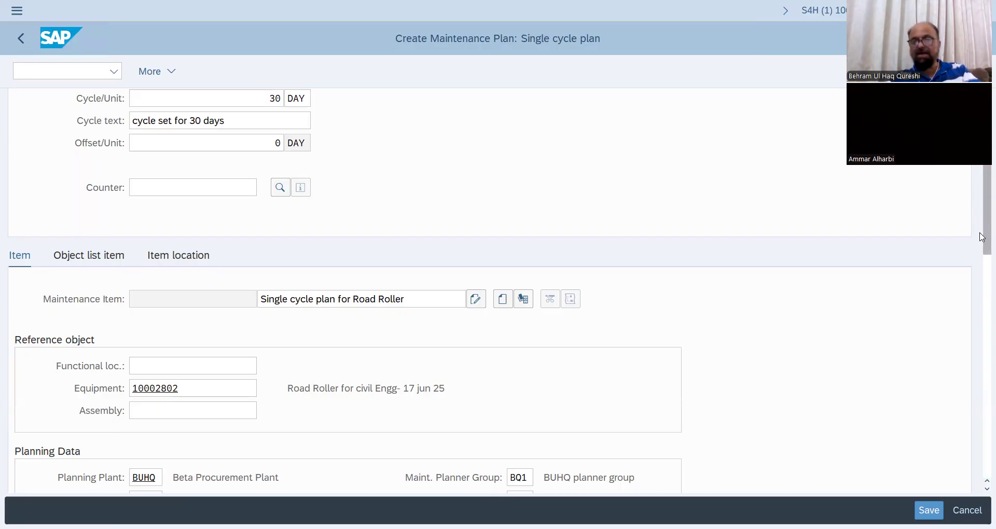
Check the plan's scheduling parameters and set its sort field to 0001-MECHANIK Planning plant-Mechanical work center.
left_click_drag(982, 237, 982, 156)
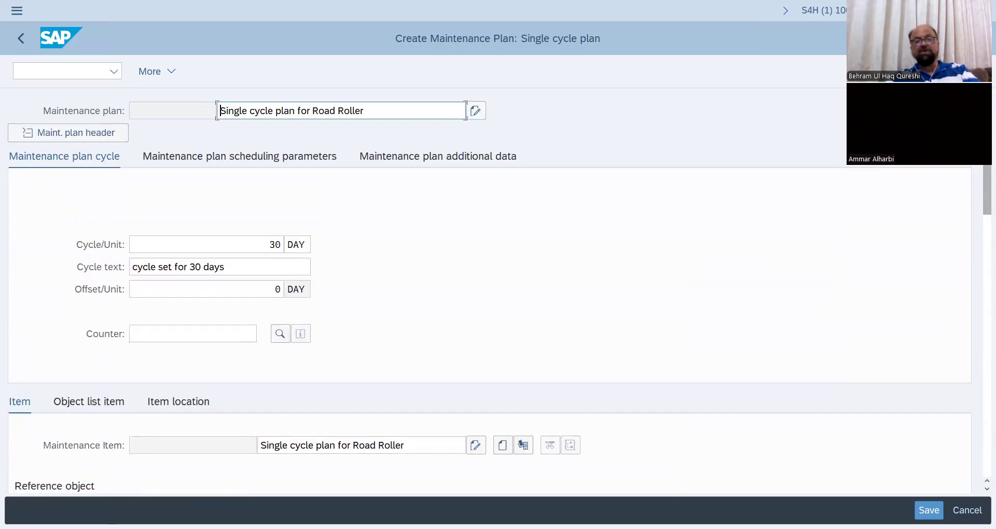
left_click(220, 155)
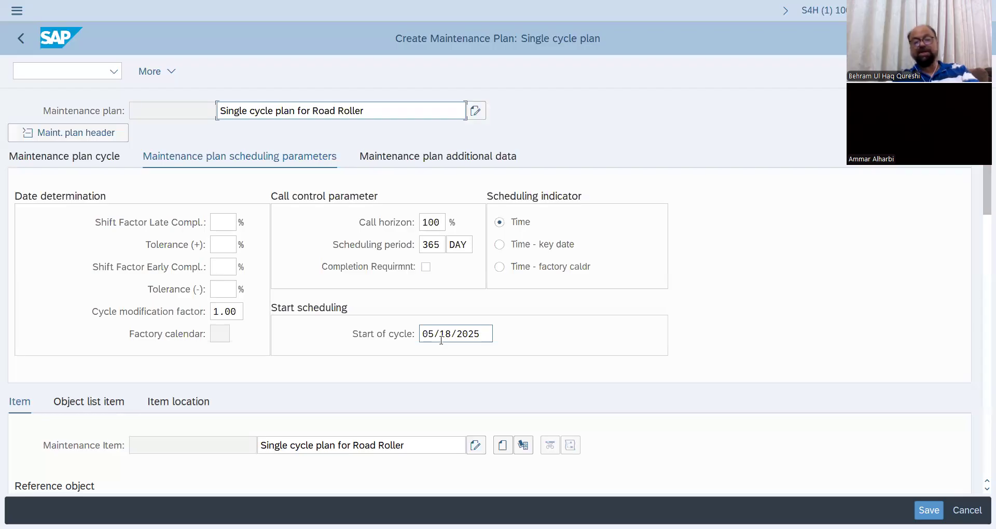
left_click(437, 160)
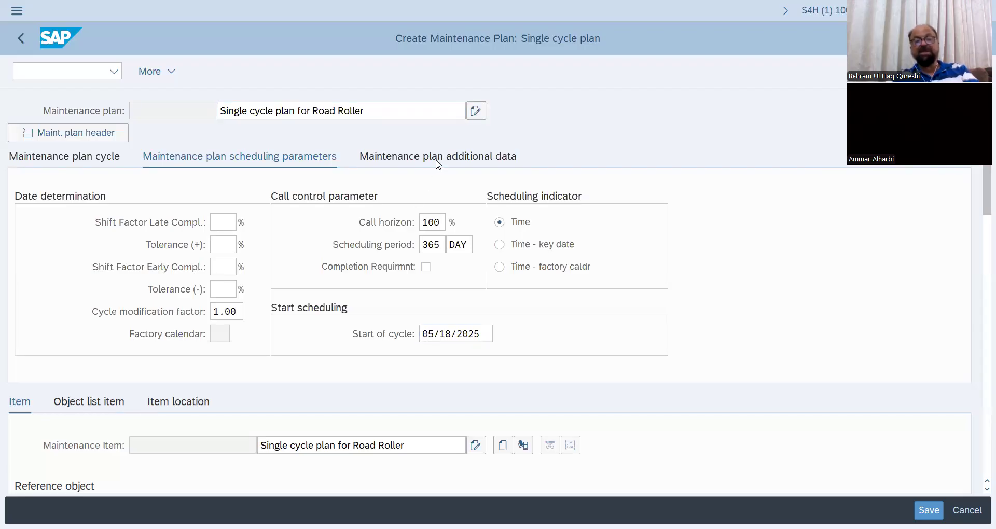
left_click(331, 205)
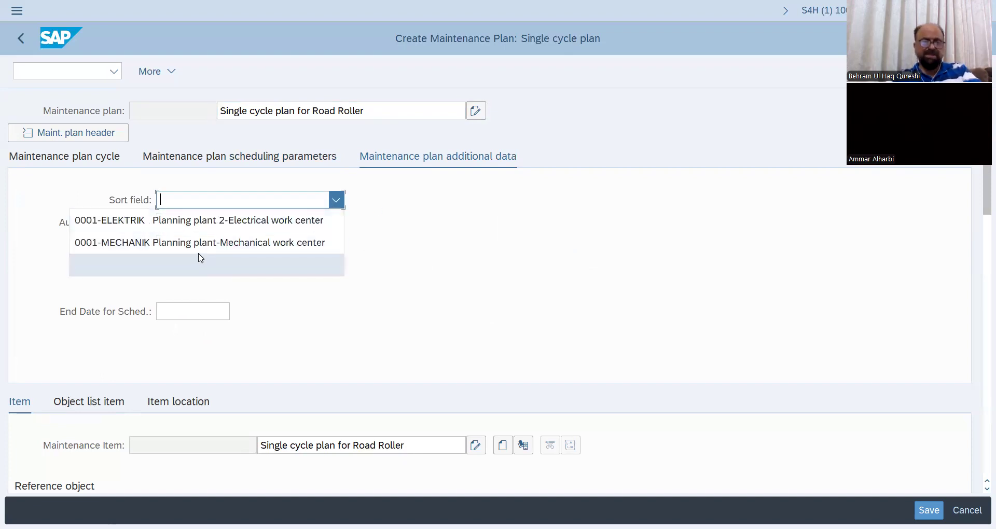
left_click(250, 251)
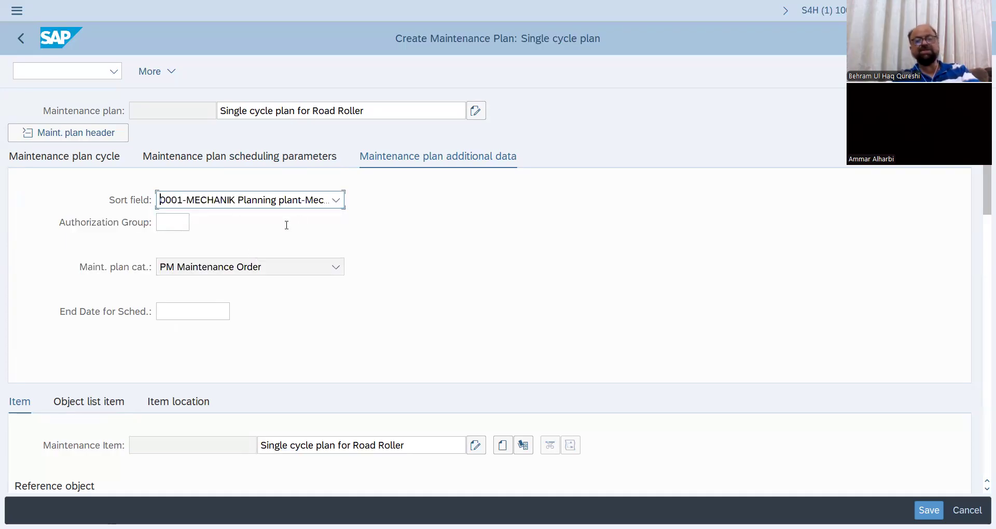
Review the plan's cycle and the maintenance item's object list and location data, and save the maintenance plan.
left_click(206, 162)
left_click(75, 158)
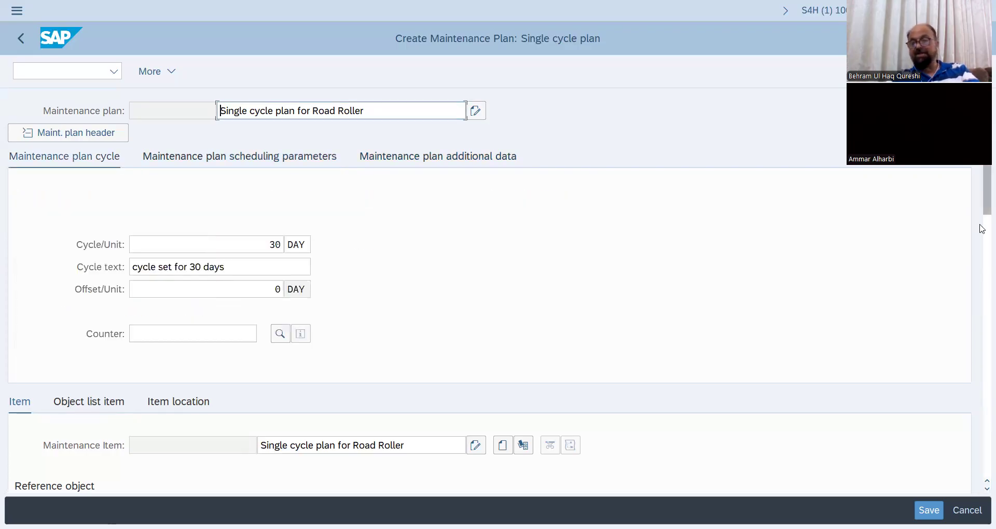
left_click_drag(983, 209, 983, 273)
left_click(93, 166)
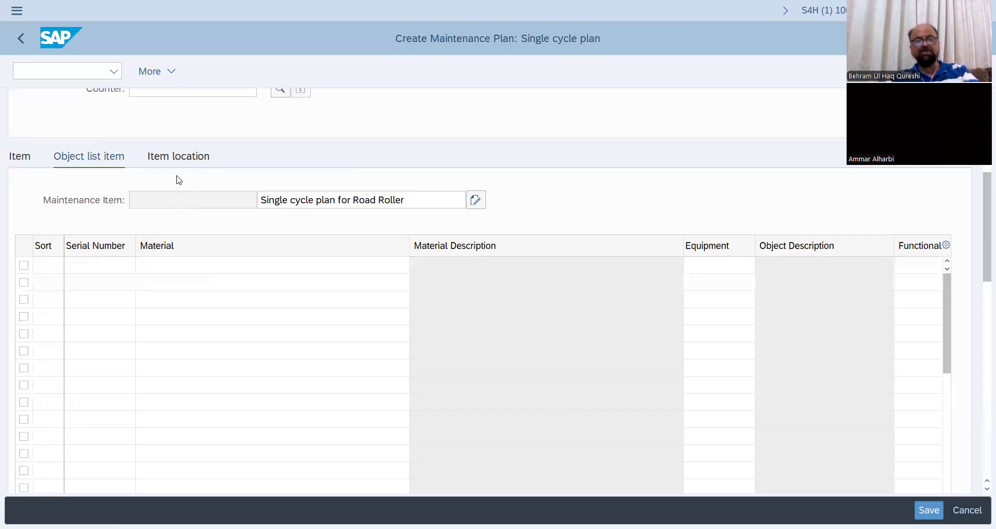
left_click(190, 158)
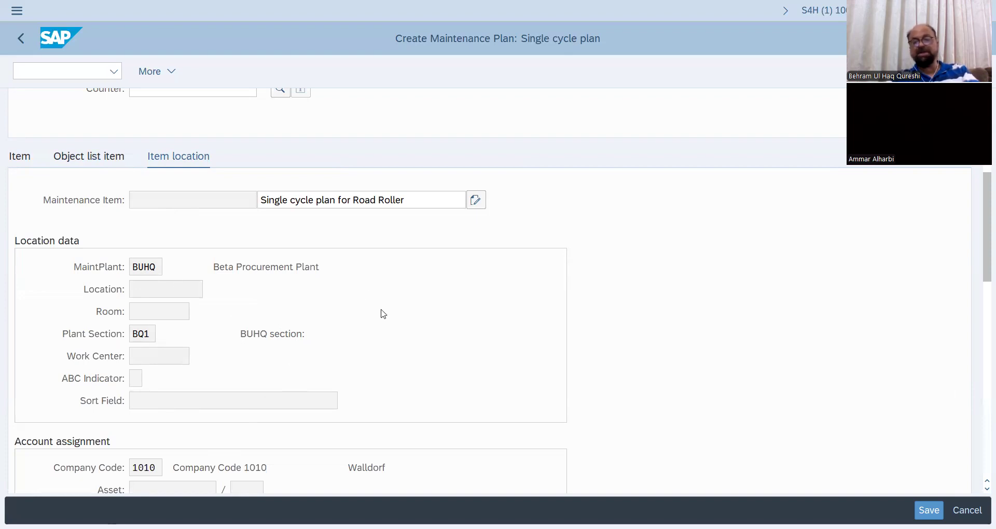
left_click(929, 510)
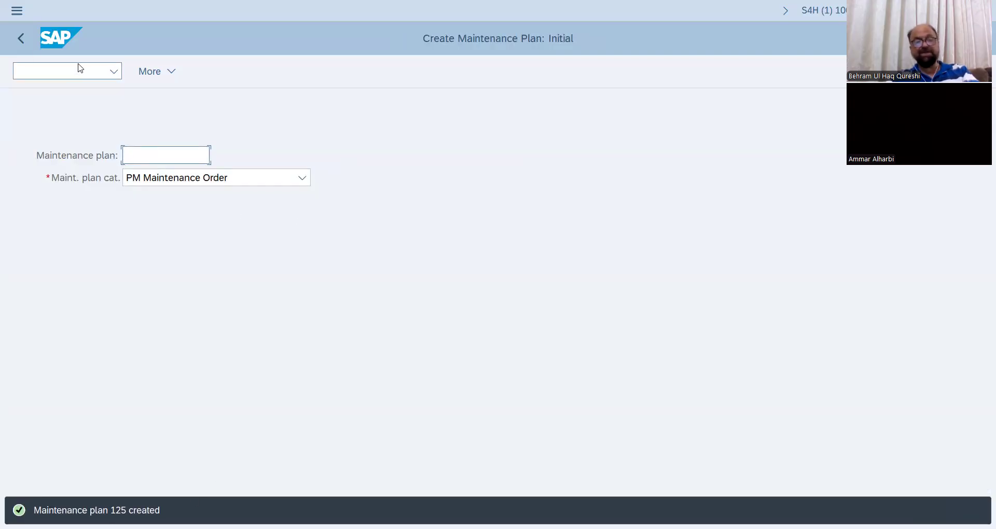
Open the newly created road roller maintenance plan in change mode.
left_click(61, 70)
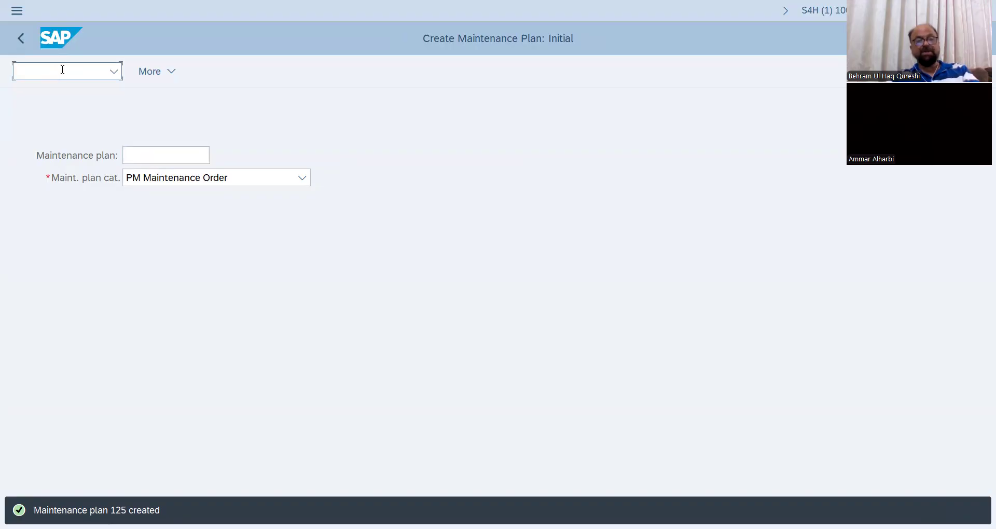
left_click(169, 72)
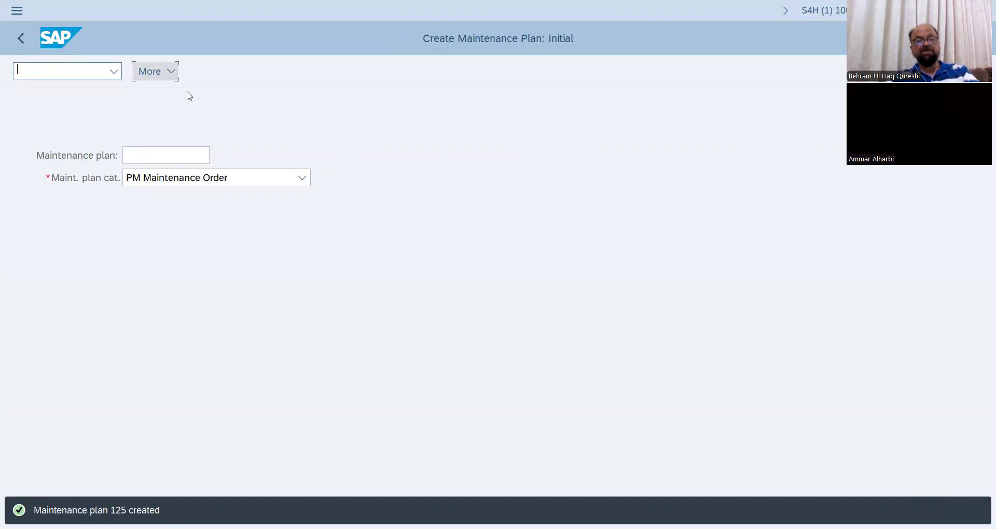
mouse_move(269, 117)
left_click(335, 146)
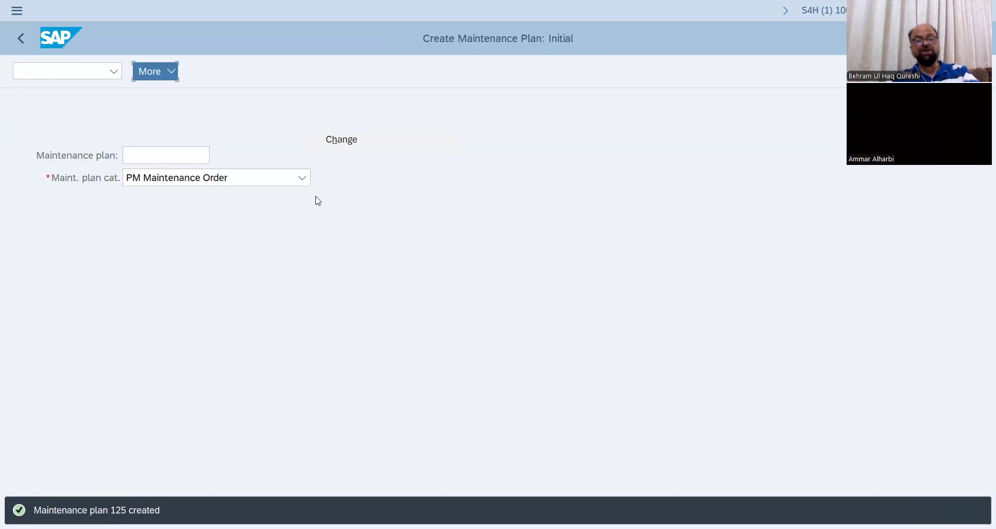
key("Return")
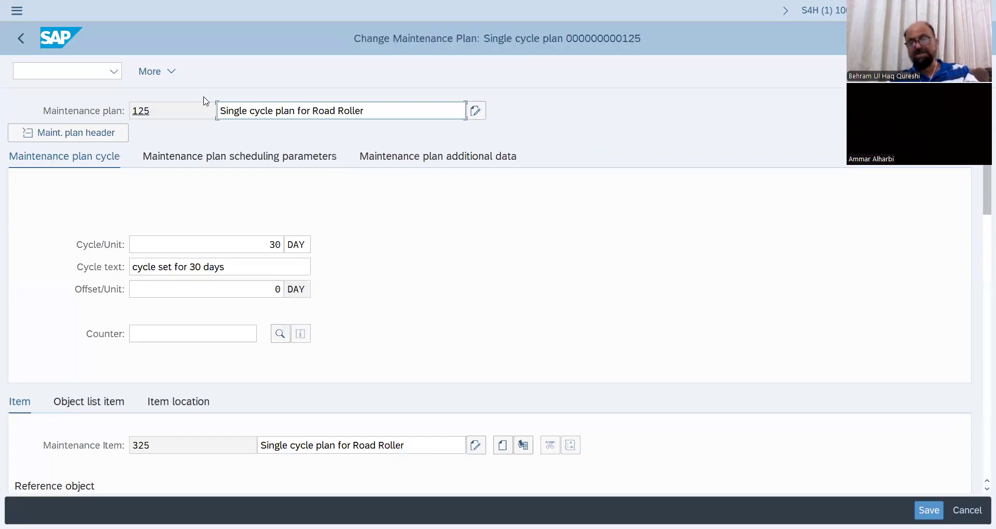
Switch from changing to scheduling the road roller maintenance plan, saving the plan first.
left_click(174, 72)
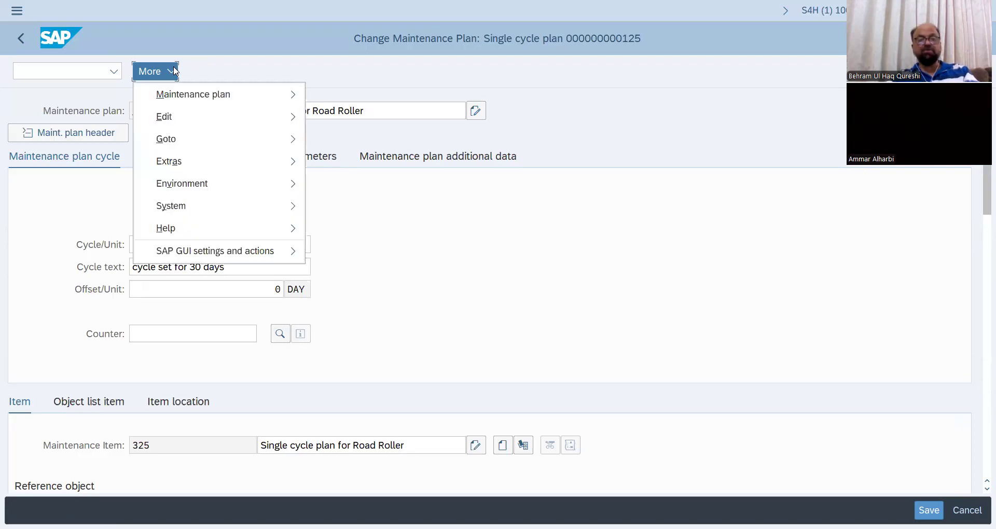
mouse_move(251, 94)
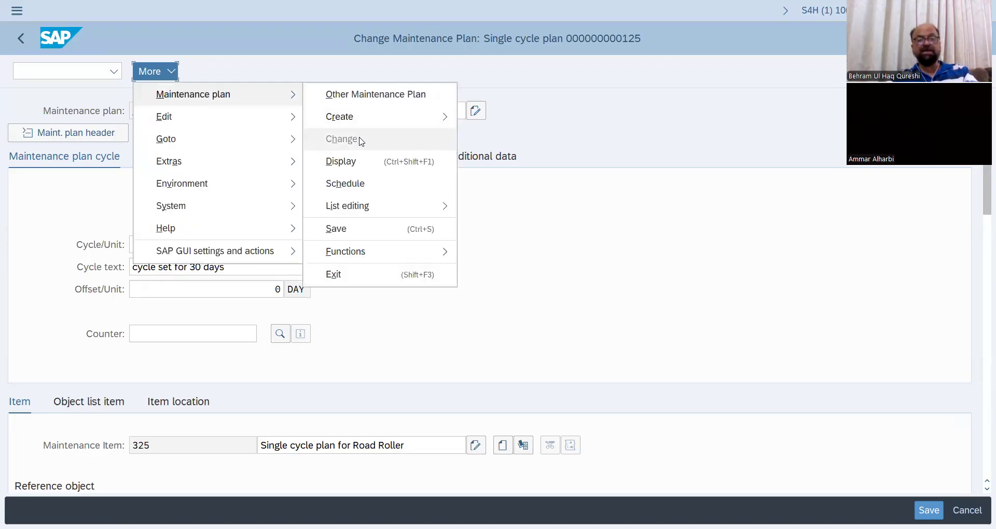
left_click(362, 184)
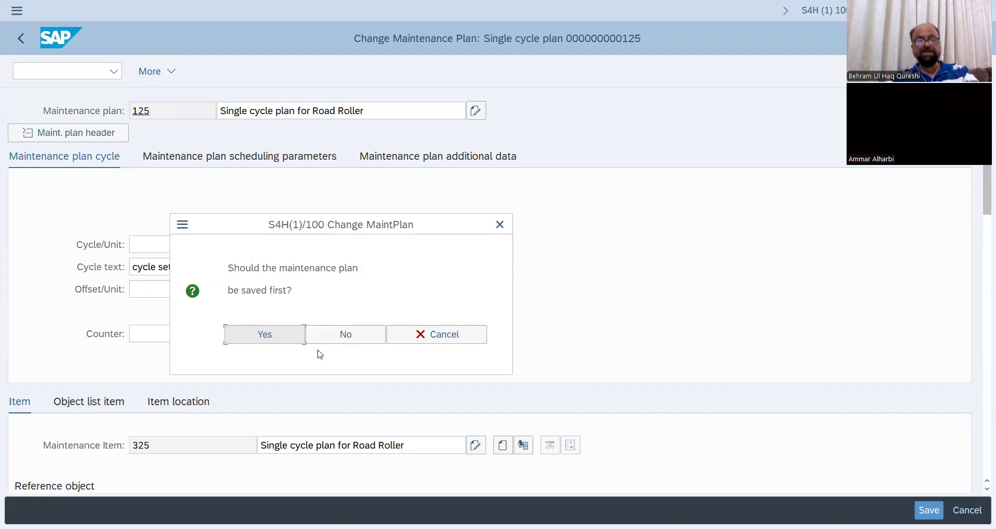
left_click(286, 340)
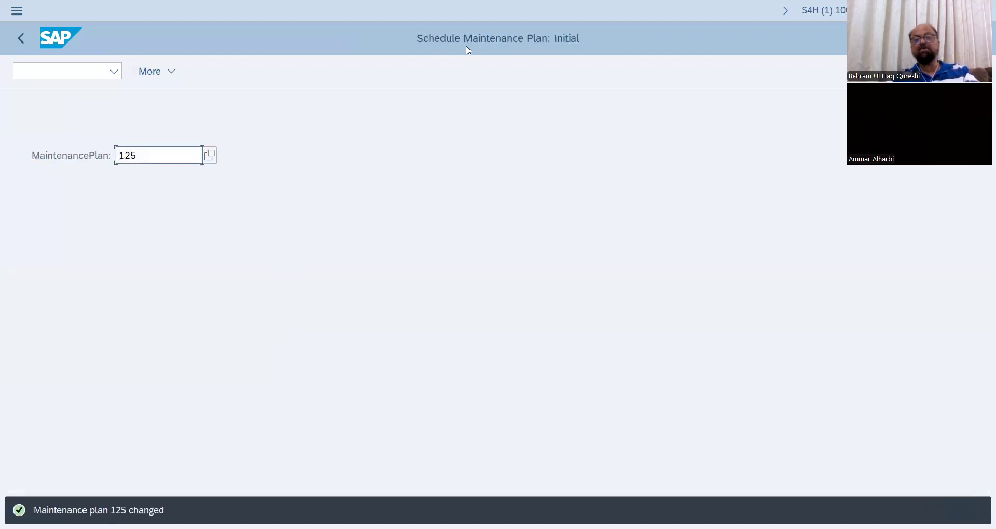
Open maintenance plan 125 for scheduling and start it with 05/18/2025 as the start of cycle.
key("Return")
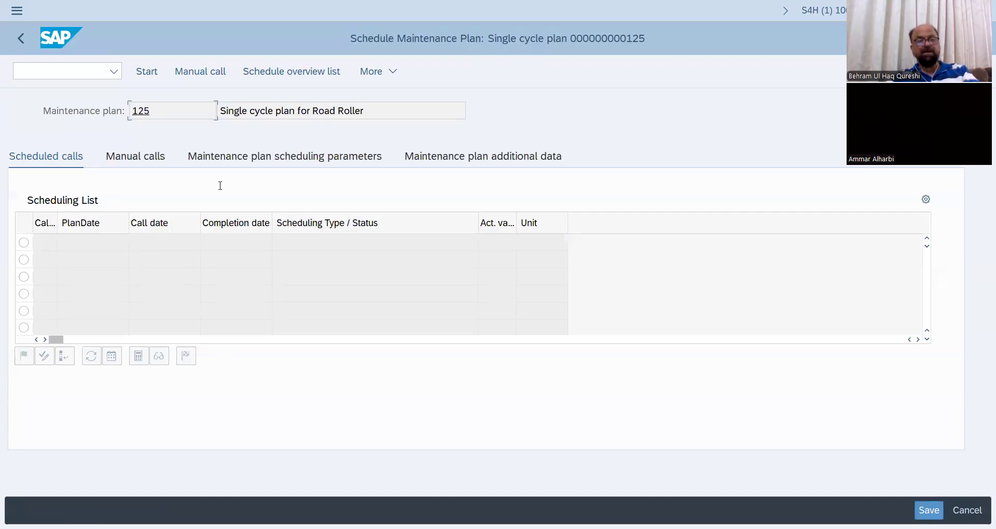
left_click(150, 76)
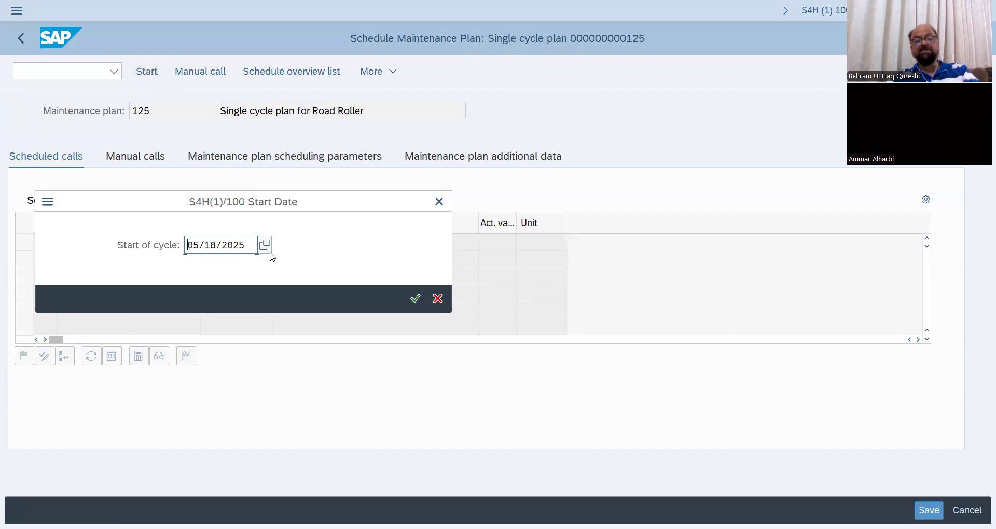
left_click(419, 303)
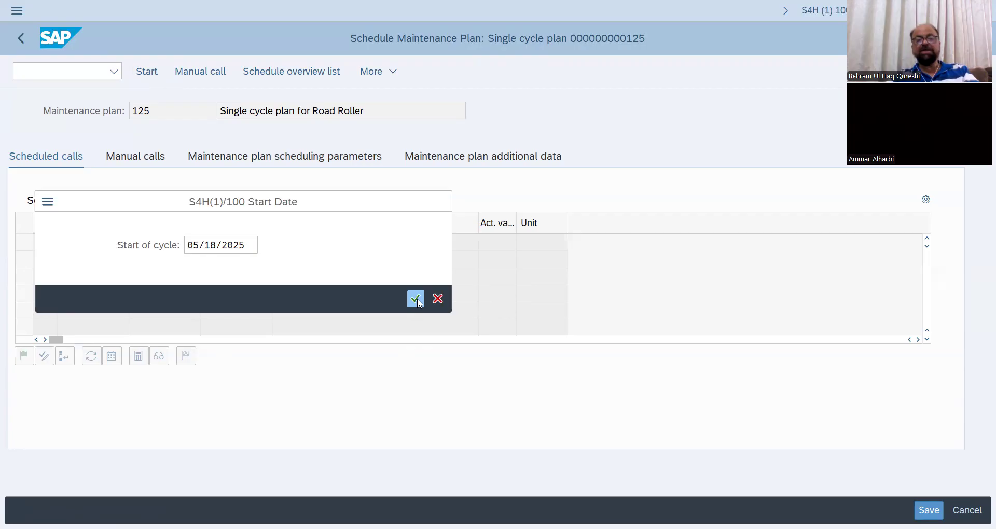
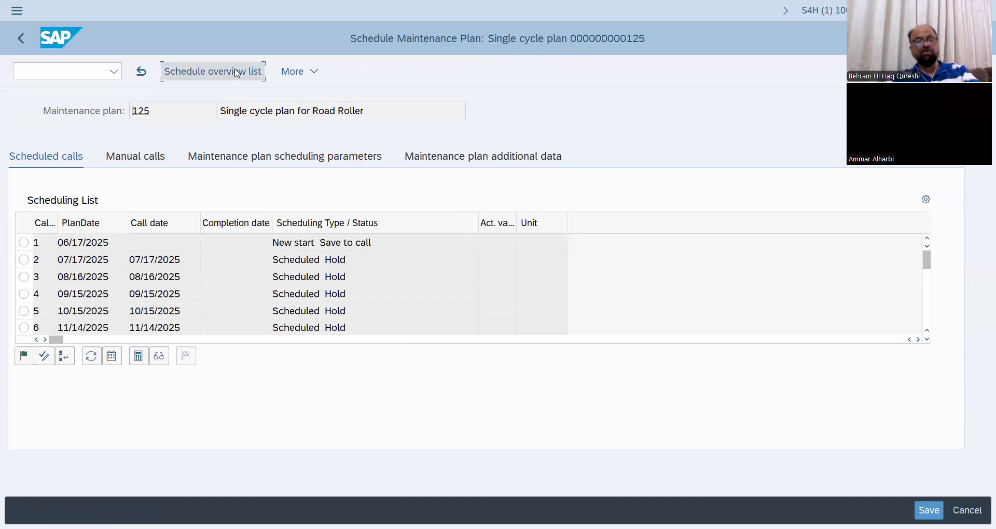
Check the plan's schedule overview and try to release the 06/17/2025 call, then save the plan's scheduling.
left_click(237, 73)
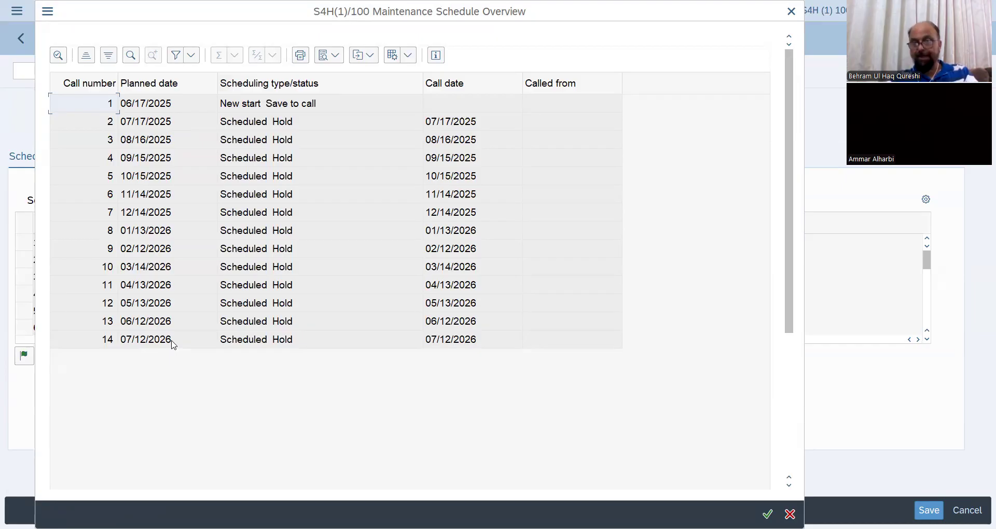
left_click(794, 11)
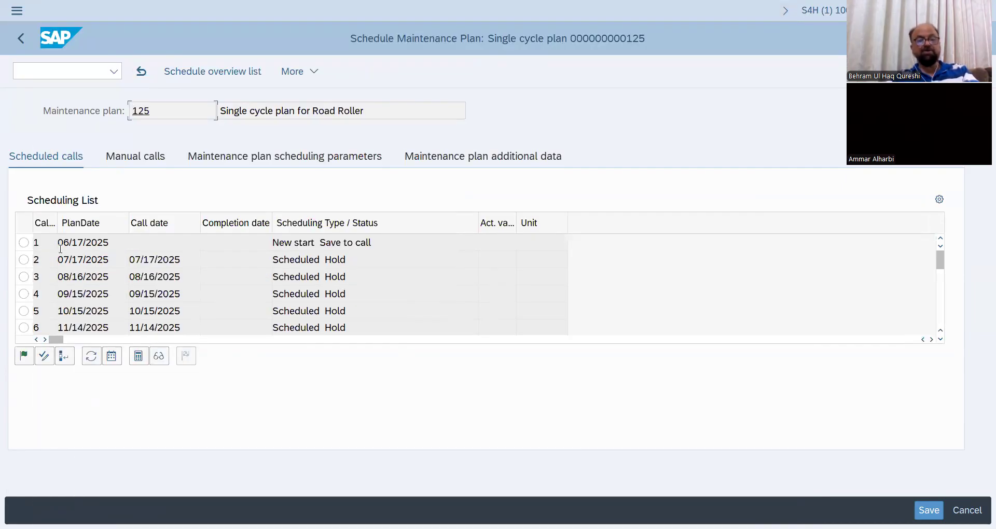
left_click(23, 242)
left_click(24, 357)
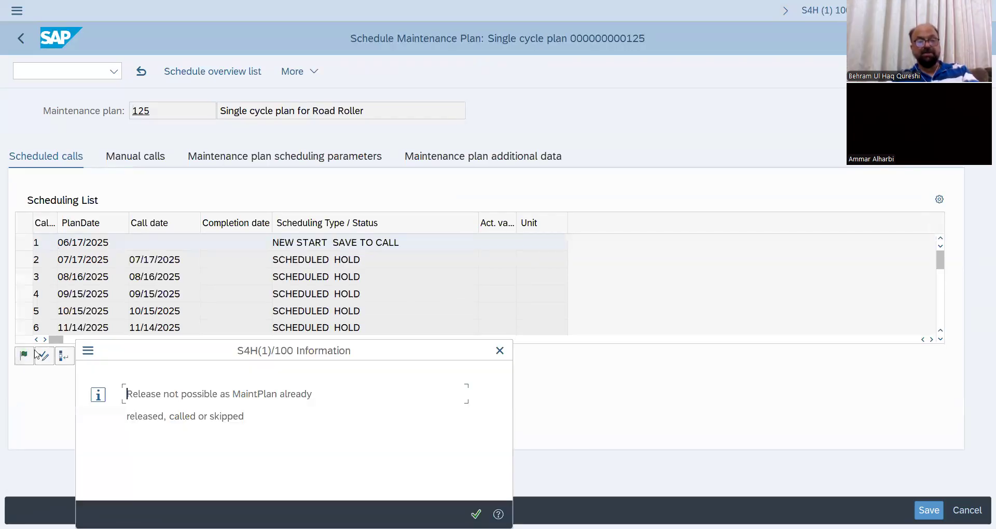
left_click(477, 514)
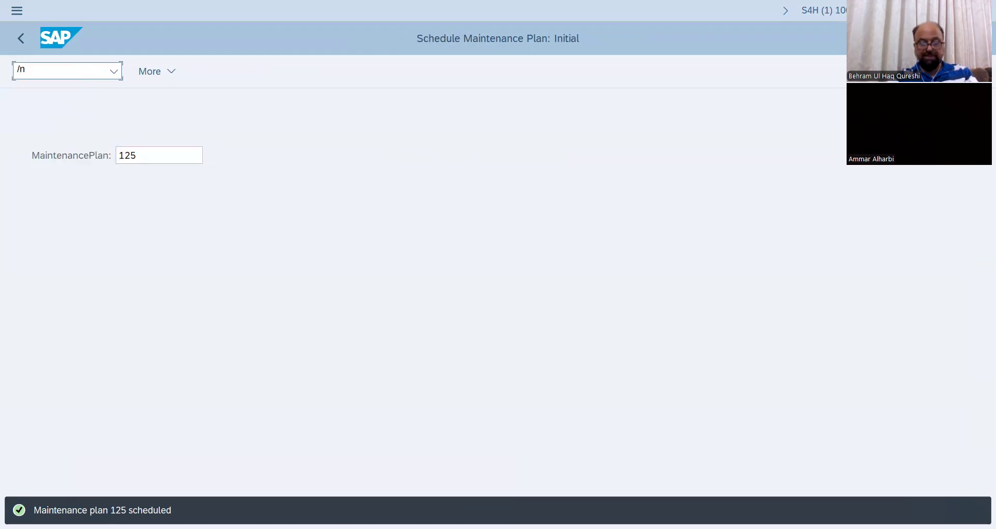
Go to transaction IP41, switch to changing maintenance plans and open plan 125.
type("/nip41")
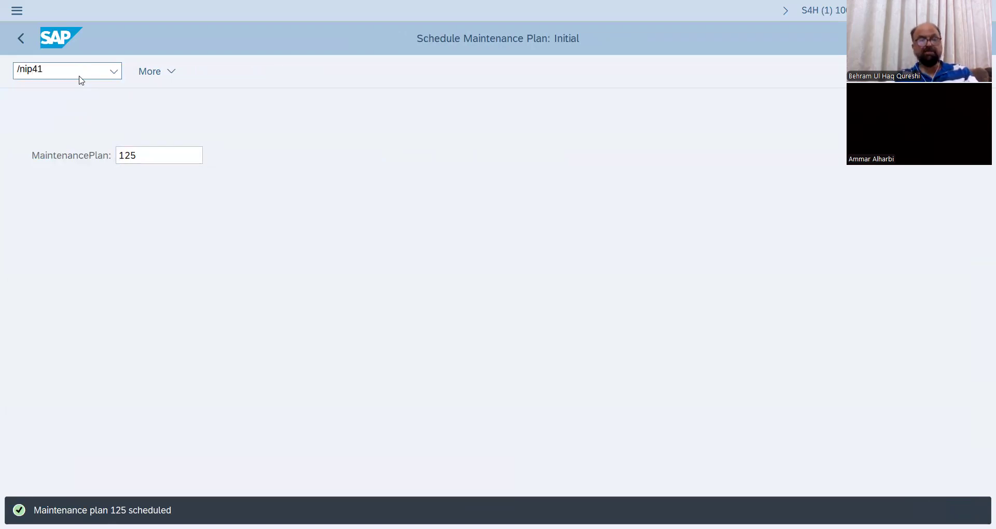
key("Return")
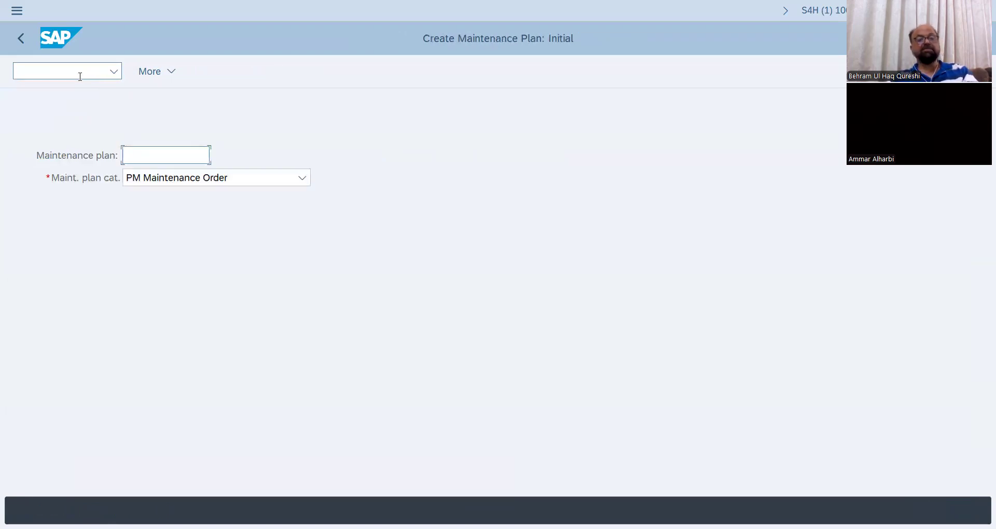
left_click(175, 76)
mouse_move(203, 120)
left_click(349, 140)
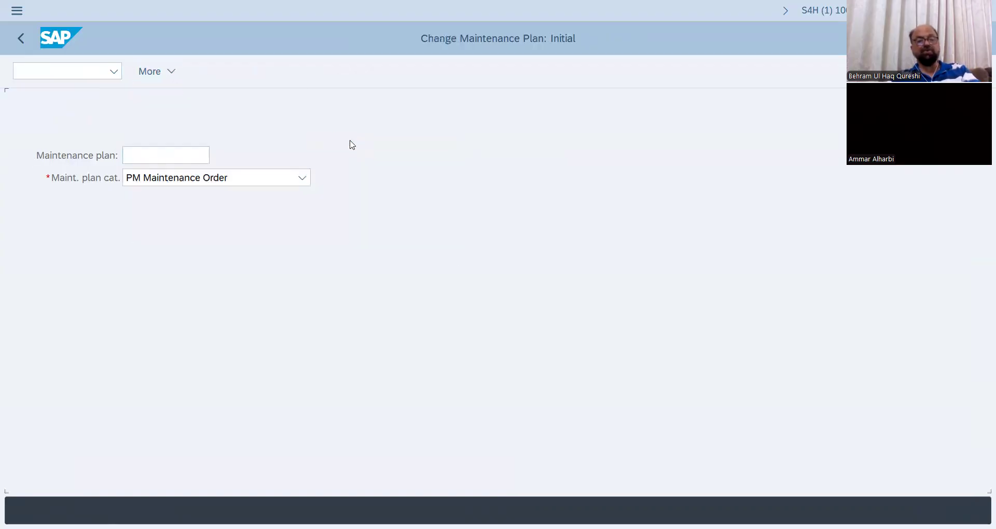
key("Return")
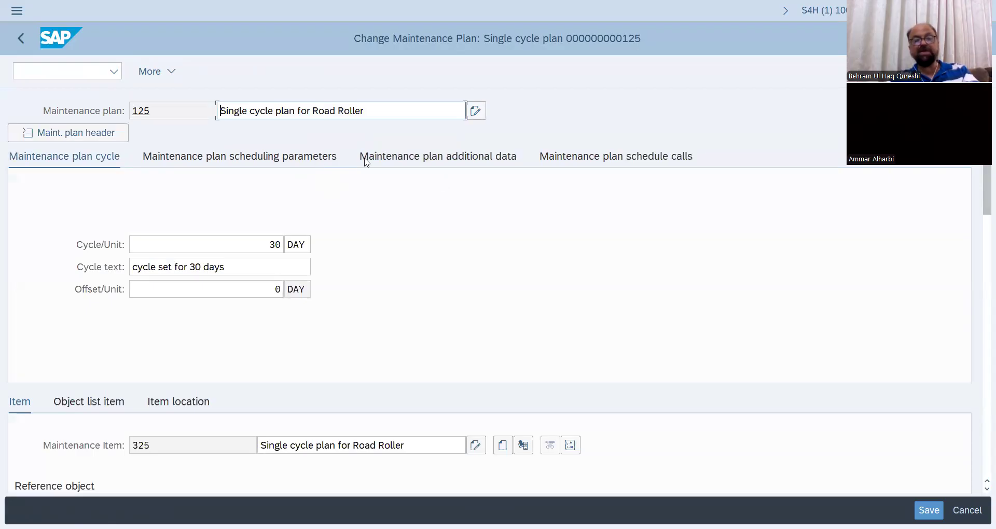
From the plan's schedule calls, display the maintenance order generated for the 06/17/2025 call and look at its operations.
left_click(449, 155)
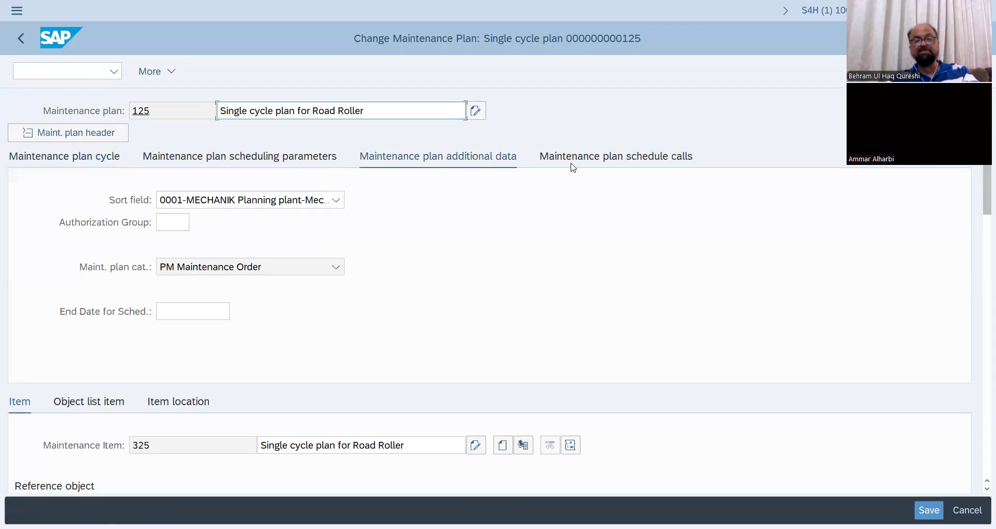
left_click(589, 161)
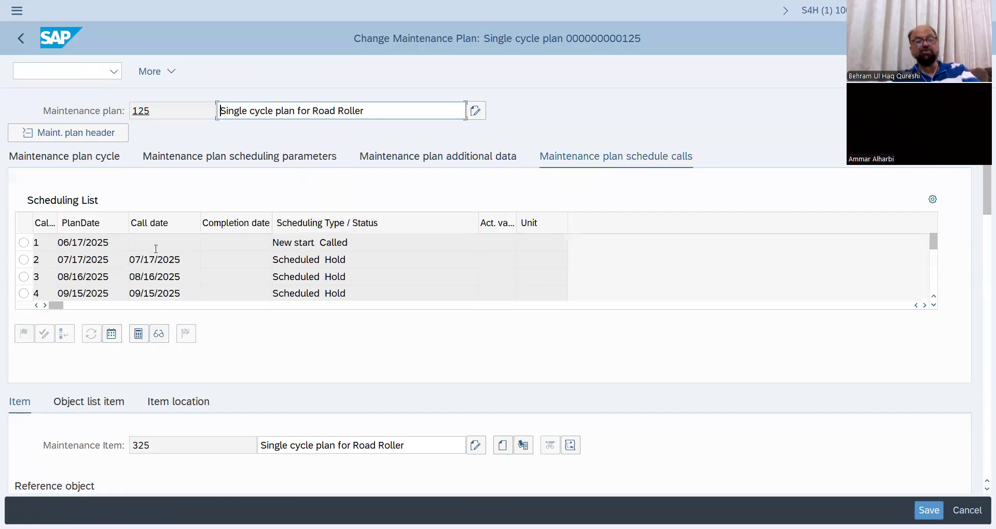
left_click(24, 243)
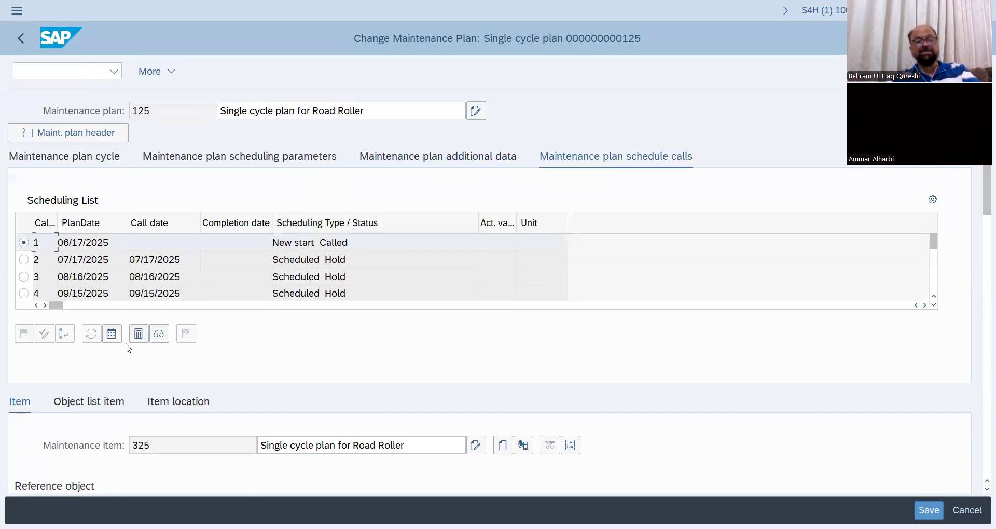
left_click(160, 334)
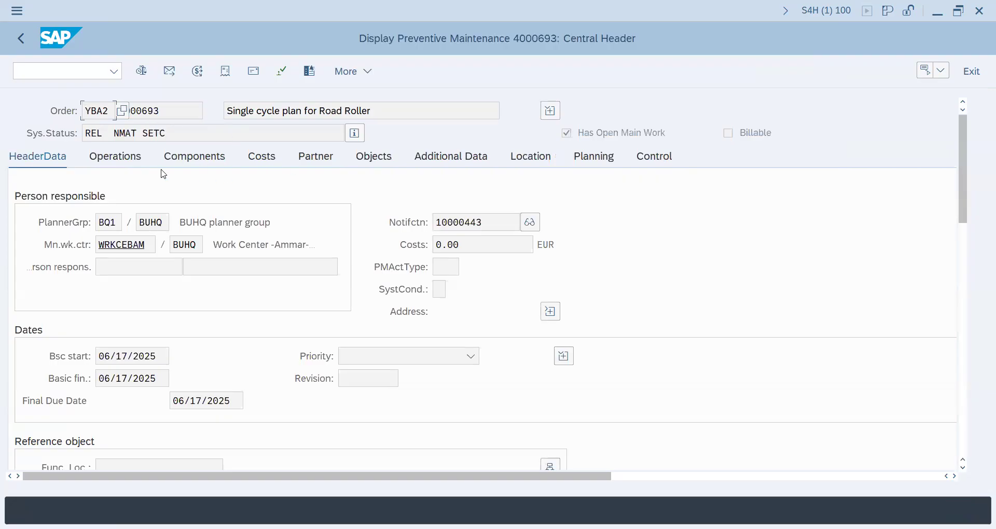
left_click(133, 162)
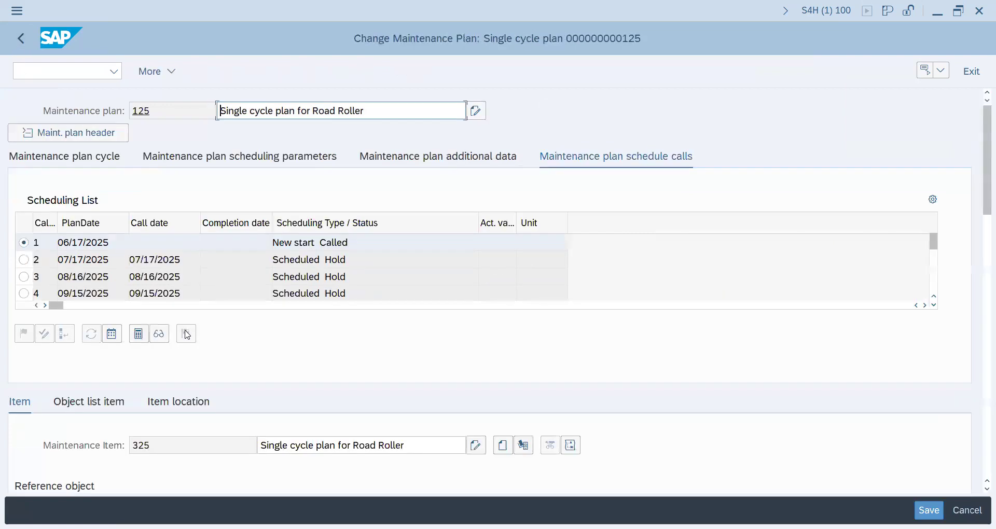
Copy the number of the 06/17/2025 call's maintenance order and save the maintenance plan.
left_click(158, 332)
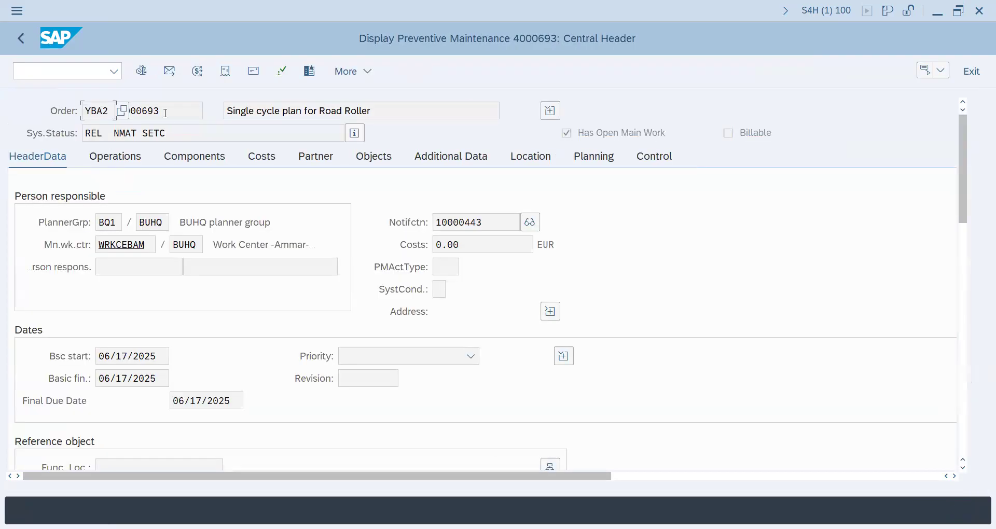
left_click(165, 111)
left_click_drag(165, 110, 108, 114)
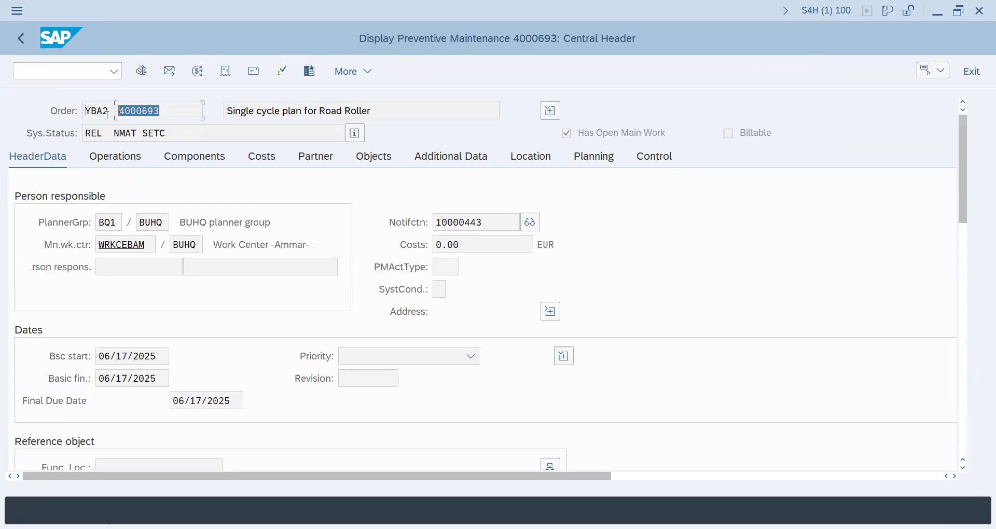
left_click(21, 38)
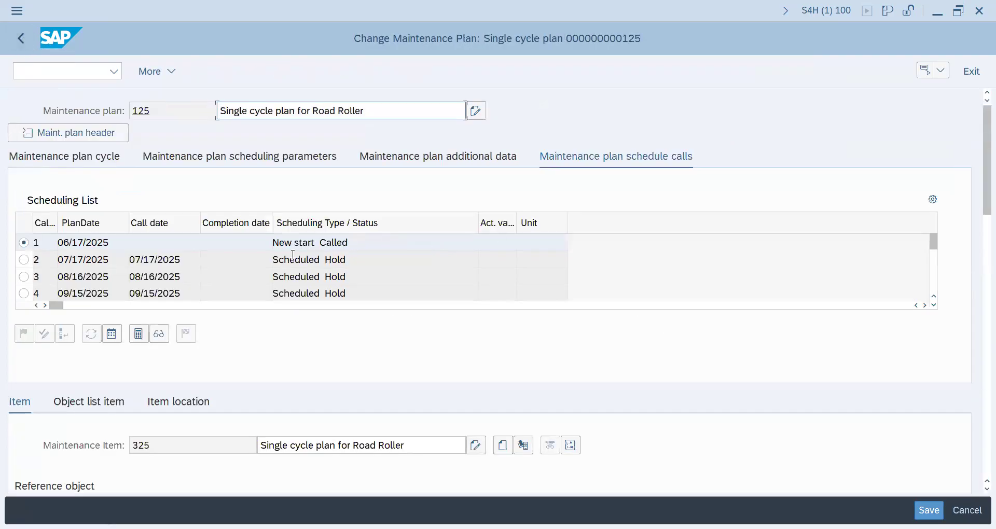
left_click(929, 510)
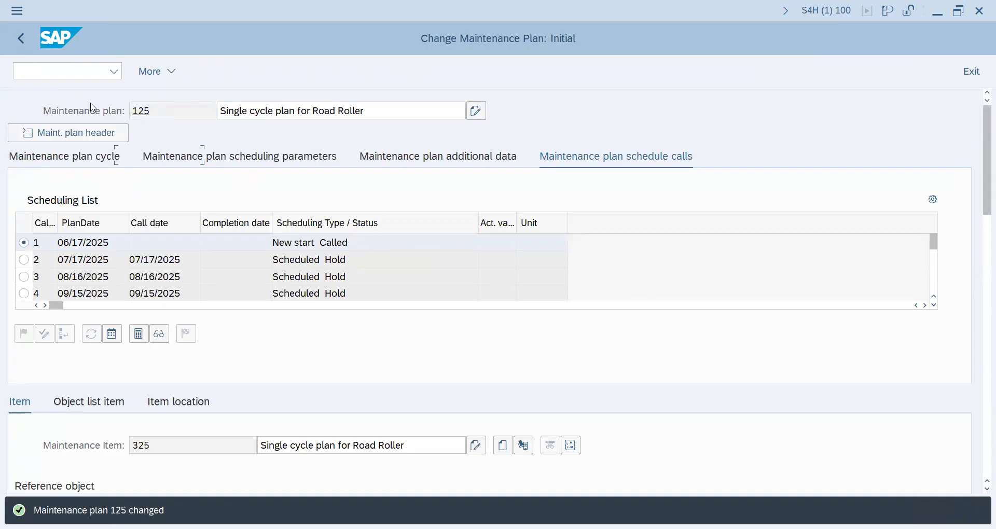
Start the Change Order transaction and open the road roller maintenance order using the copied order number.
left_click(80, 70)
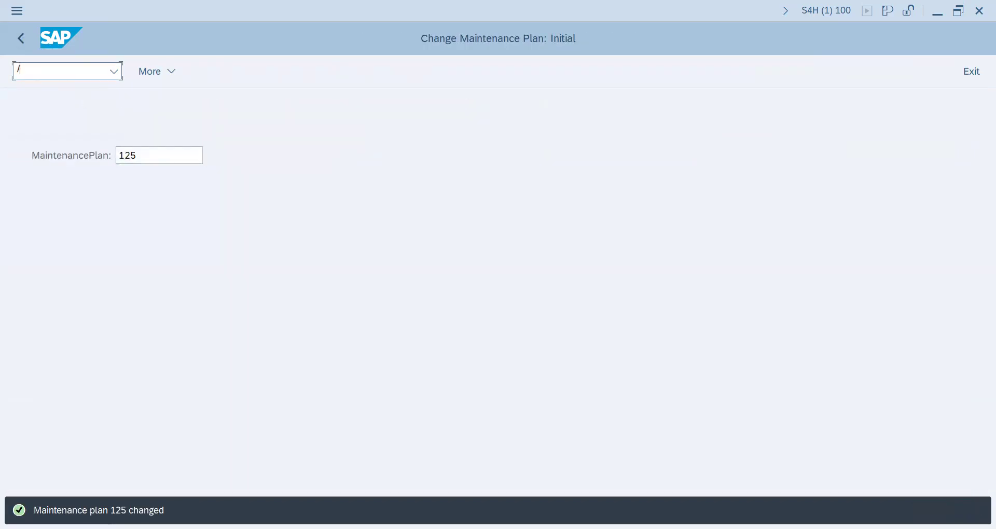
type("/niw32")
key("Return")
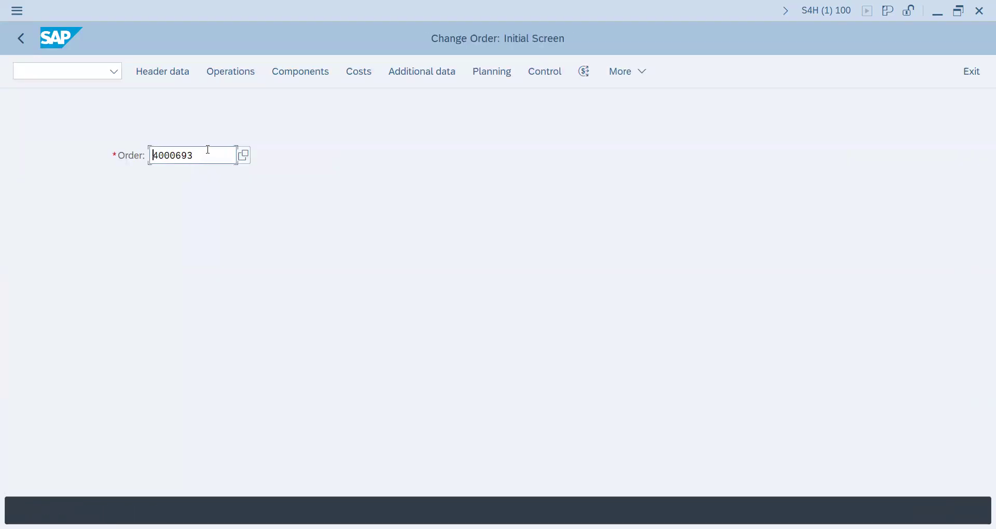
key("ctrl+x")
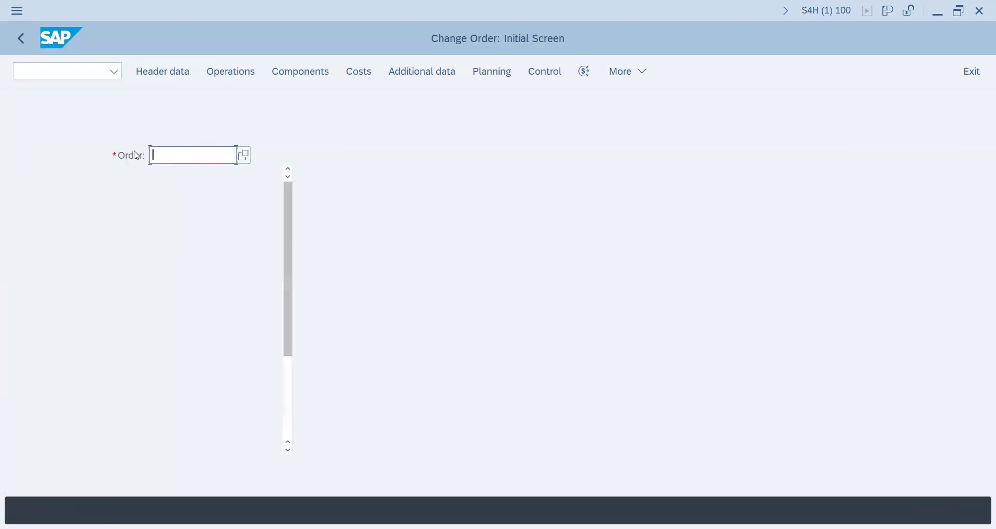
key("ctrl+v")
key("Return")
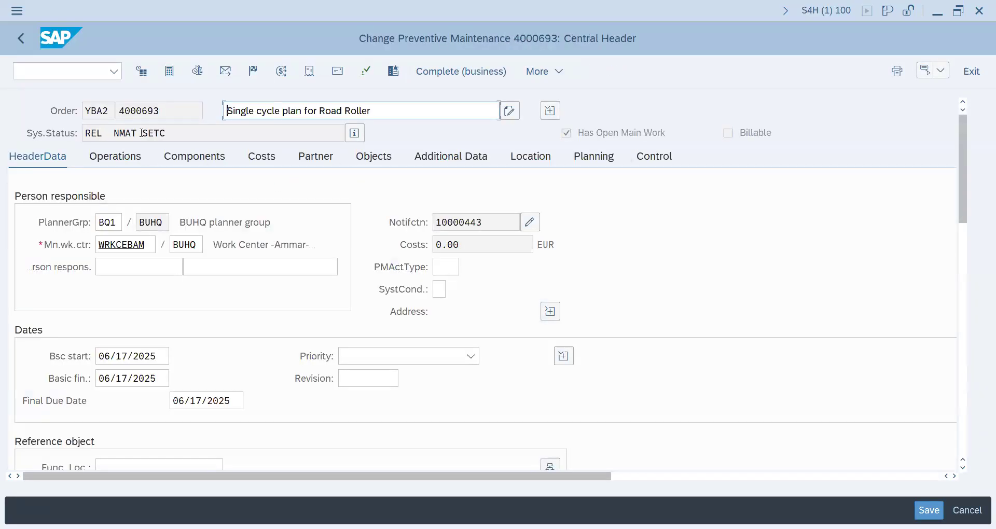
Review the road roller order's system status details and operations, and save the order.
left_click(355, 132)
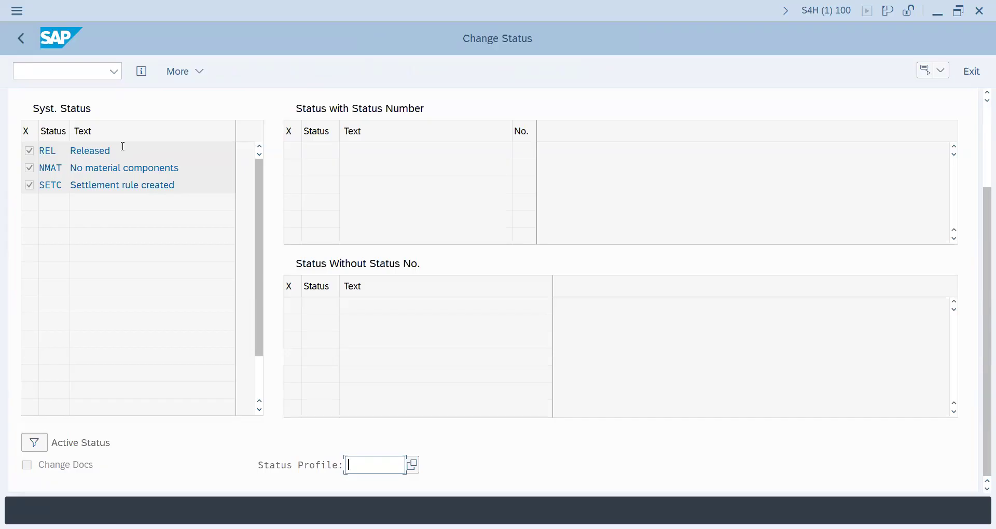
left_click(23, 45)
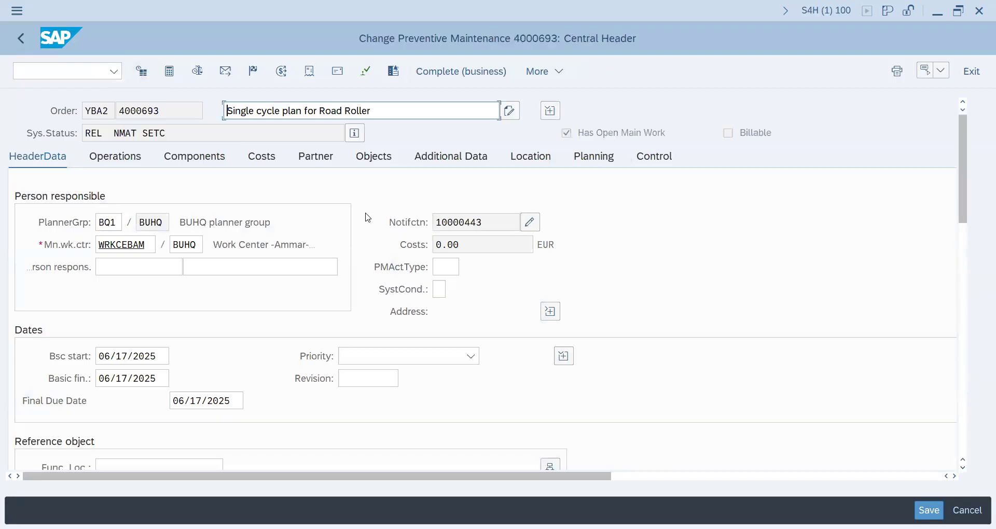
left_click(138, 161)
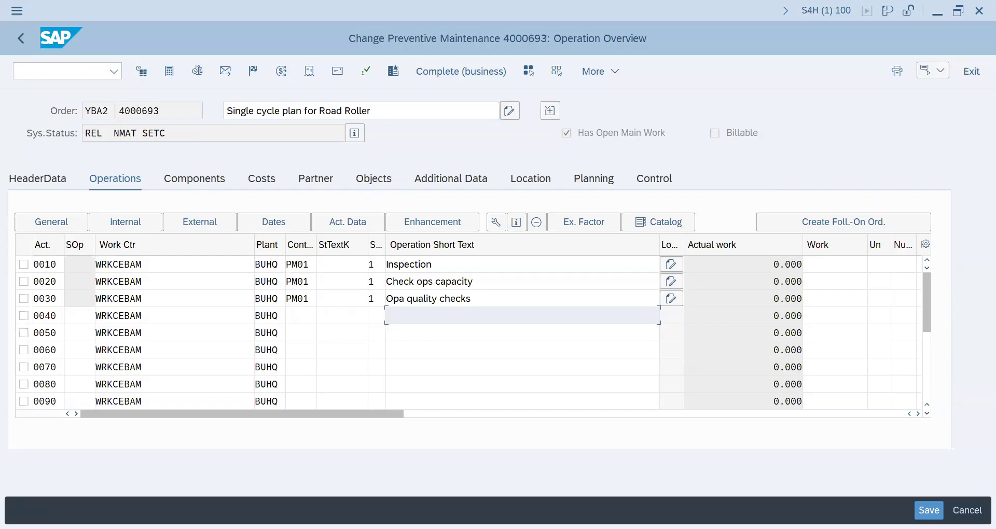
key("ctrl+s")
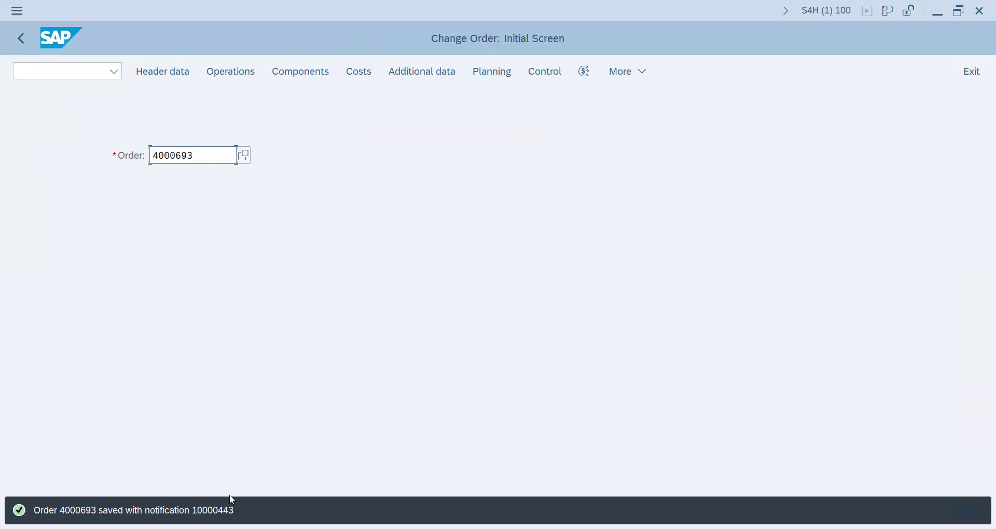
Start transaction IW41 to enter a confirmation for the road roller maintenance order.
left_click_drag(192, 156, 115, 160)
left_click(90, 69)
type("/niw41")
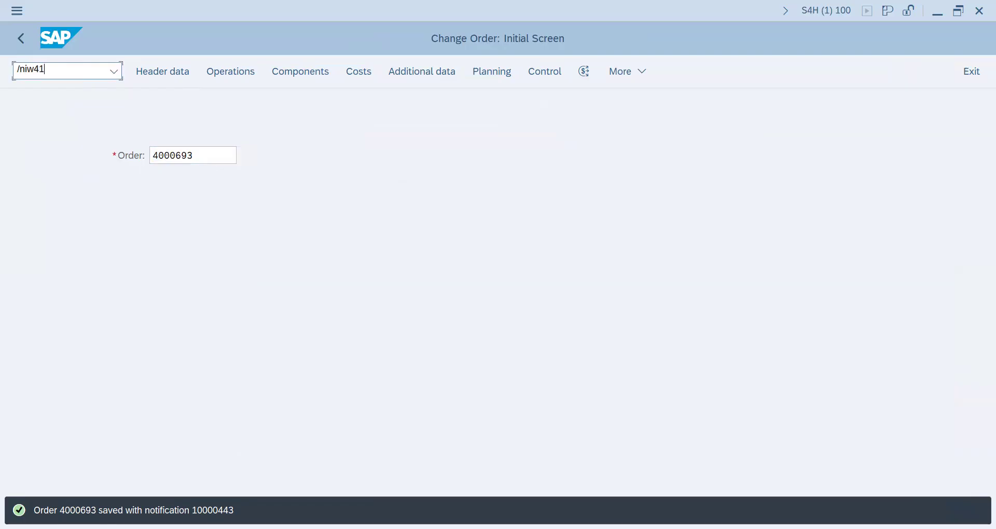
key("Return")
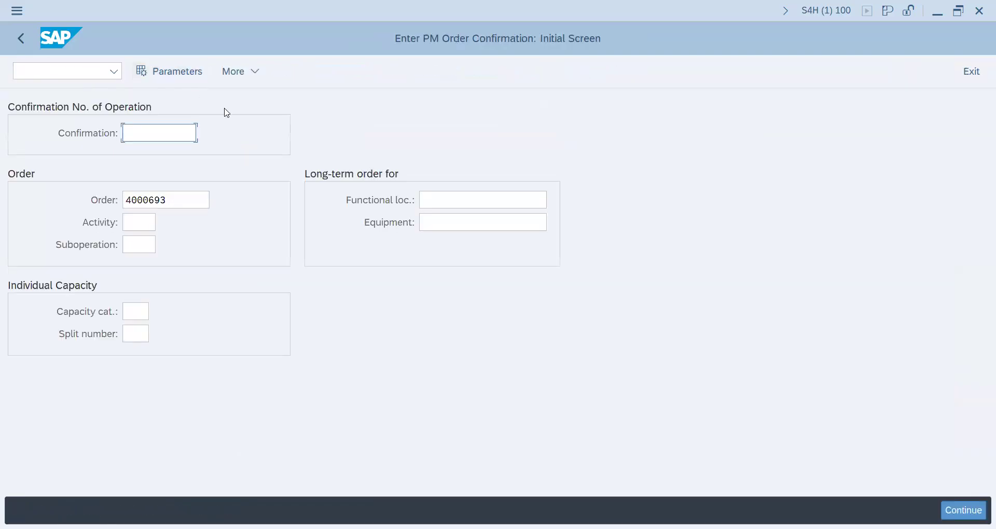
Enable Propose Dates and Calc. performance in the order confirmation parameters and accept them.
left_click(171, 75)
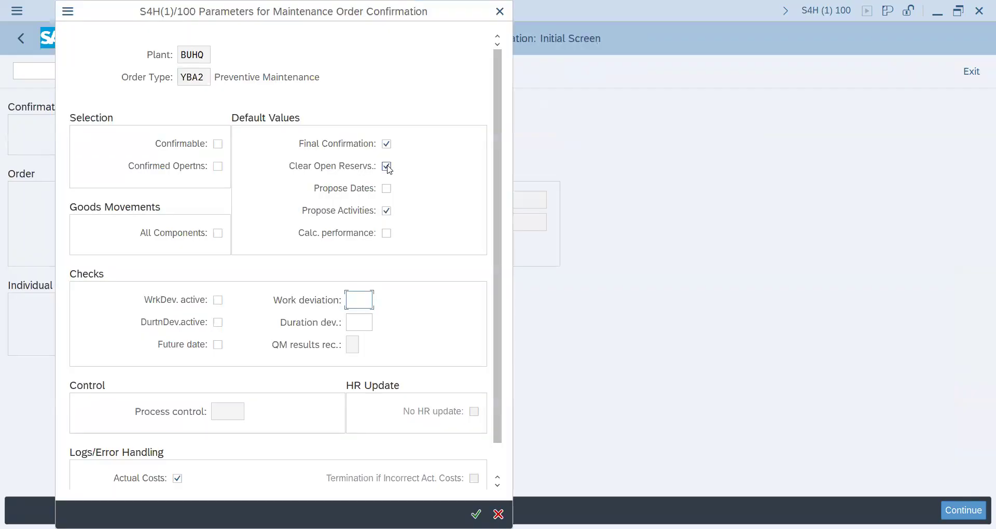
left_click(387, 189)
left_click(386, 233)
left_click(476, 514)
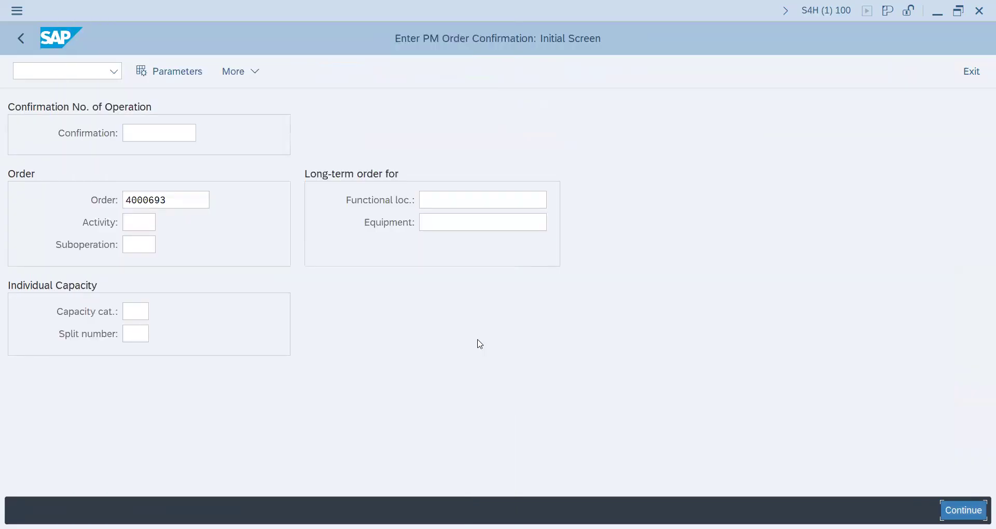
List the order's operations and open the actual data for confirming operation 0010 Inspection.
key("Return")
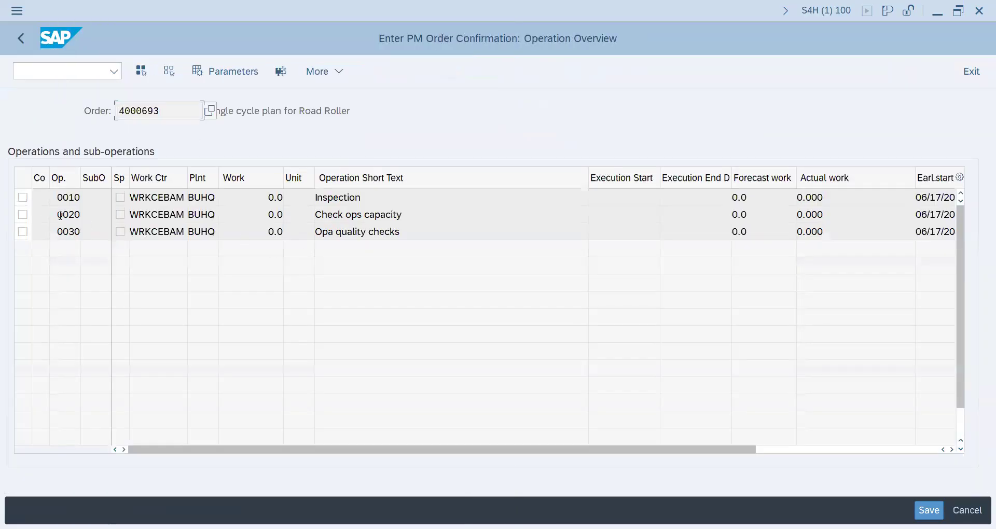
left_click(23, 197)
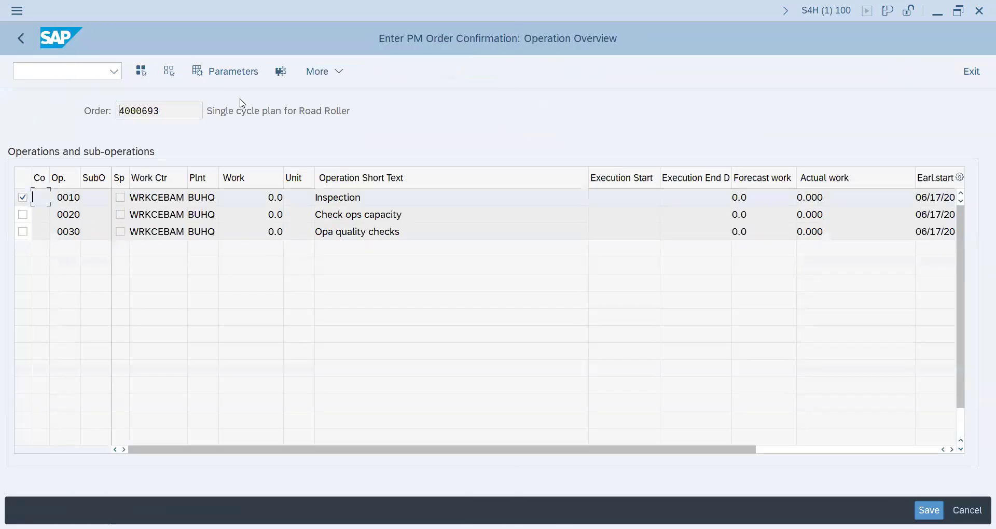
left_click(280, 71)
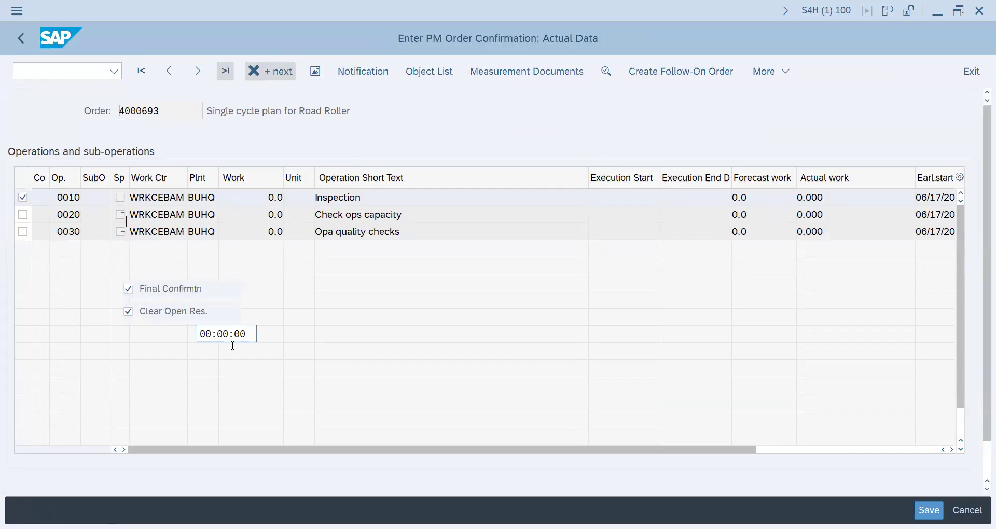
Clear the proposed work start time in the confirmation of operation 0010 Inspection.
left_click(250, 334)
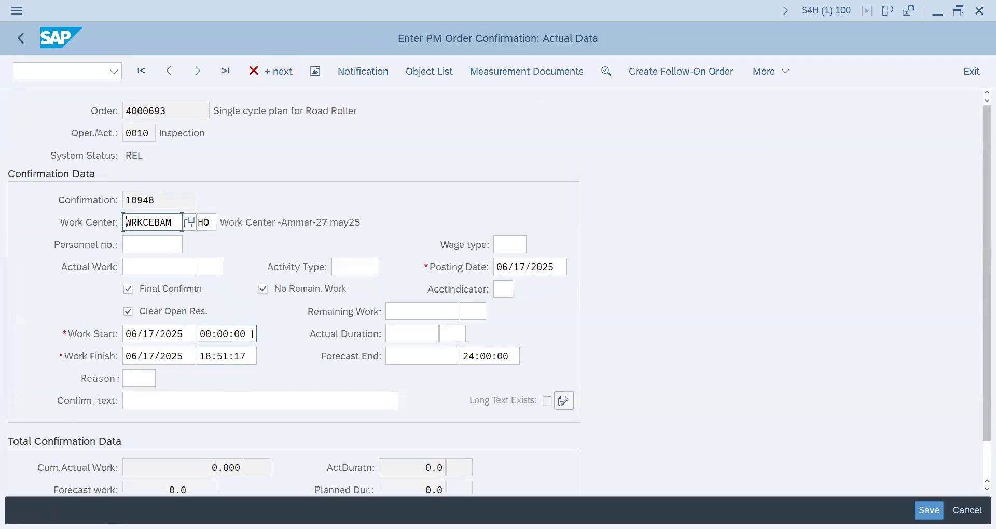
key("BackSpace")
key("BackSpace")
key("BackSpace")
key("BackSpace")
key("BackSpace")
key("BackSpace")
key("BackSpace")
key("BackSpace")
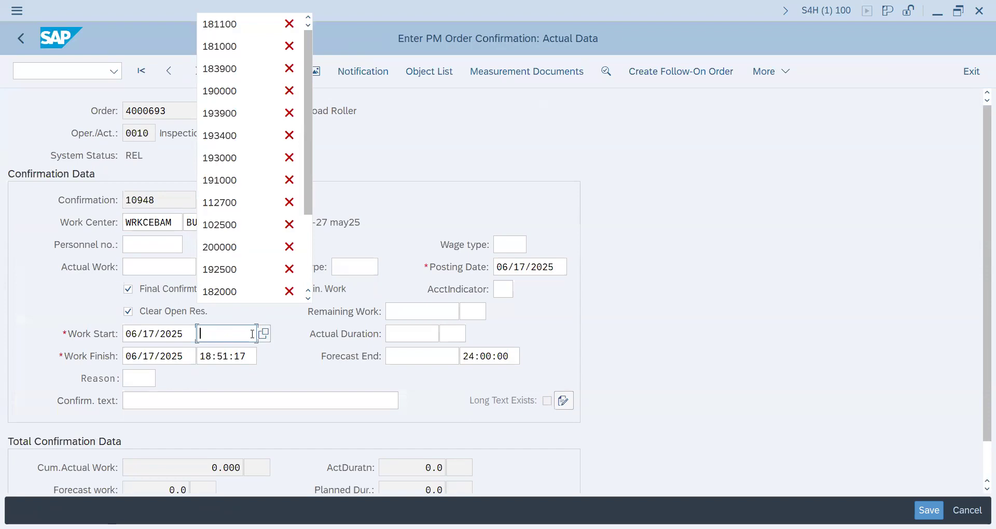
type("16")
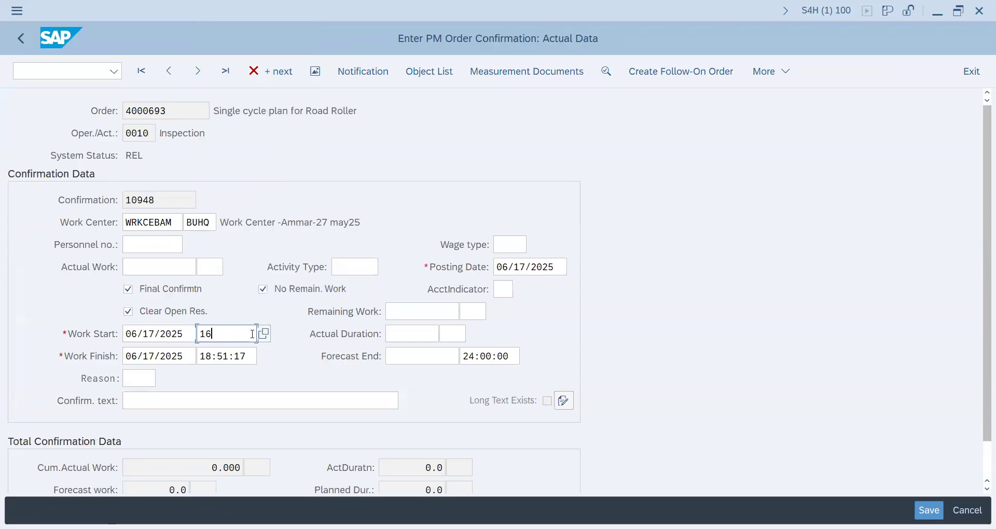
type("3000")
key("BackSpace")
key("BackSpace")
key("BackSpace")
key("BackSpace")
key("BackSpace")
key("BackSpace")
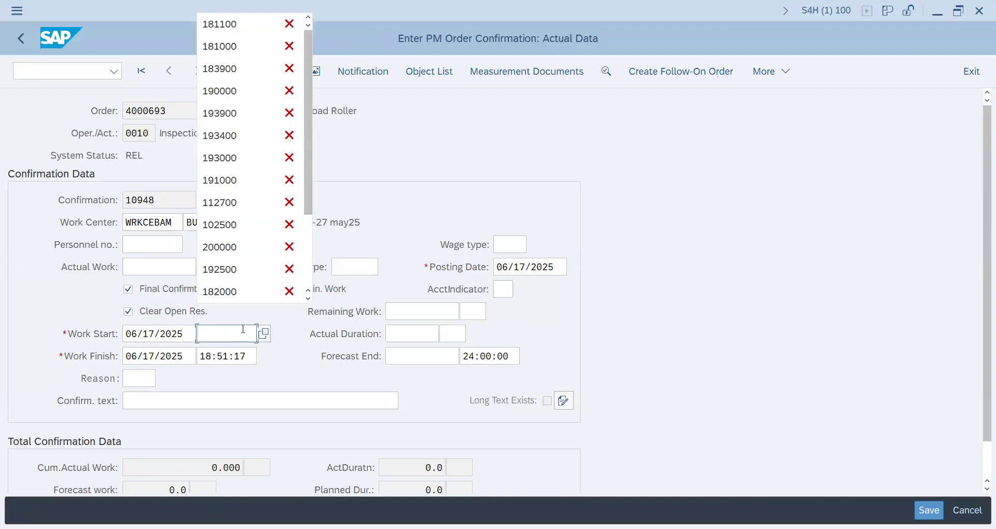
Enter 18:10:00 as the work start time for operation 0010 Inspection.
type("16")
key("BackSpace")
type("8")
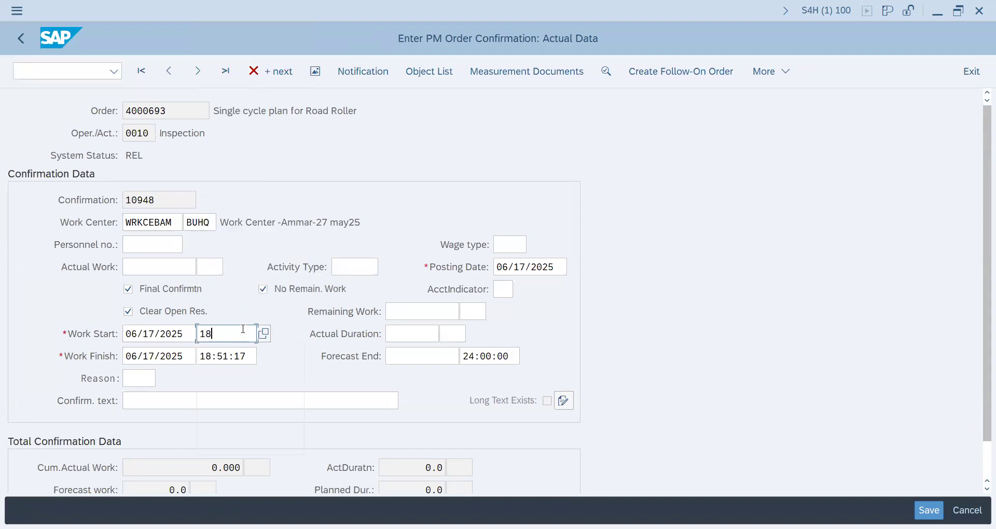
type("1")
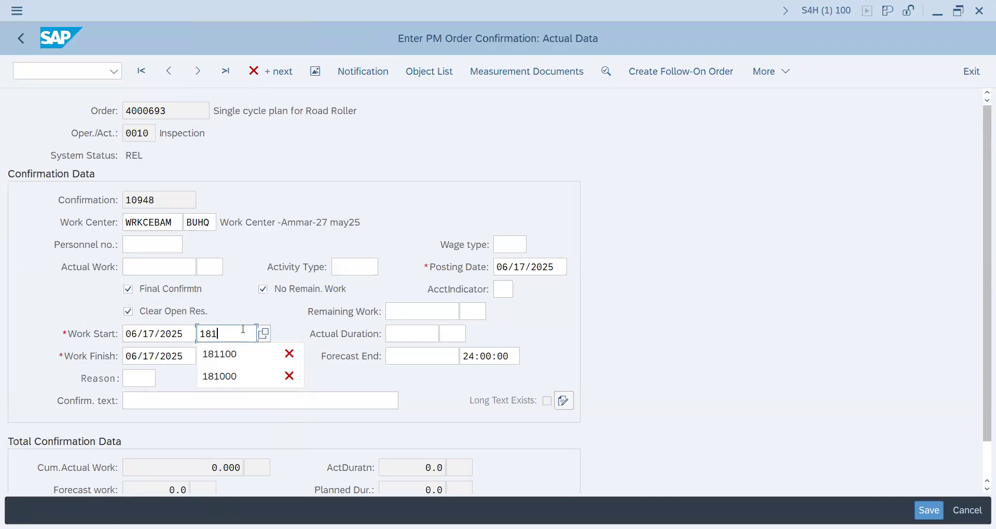
type("000")
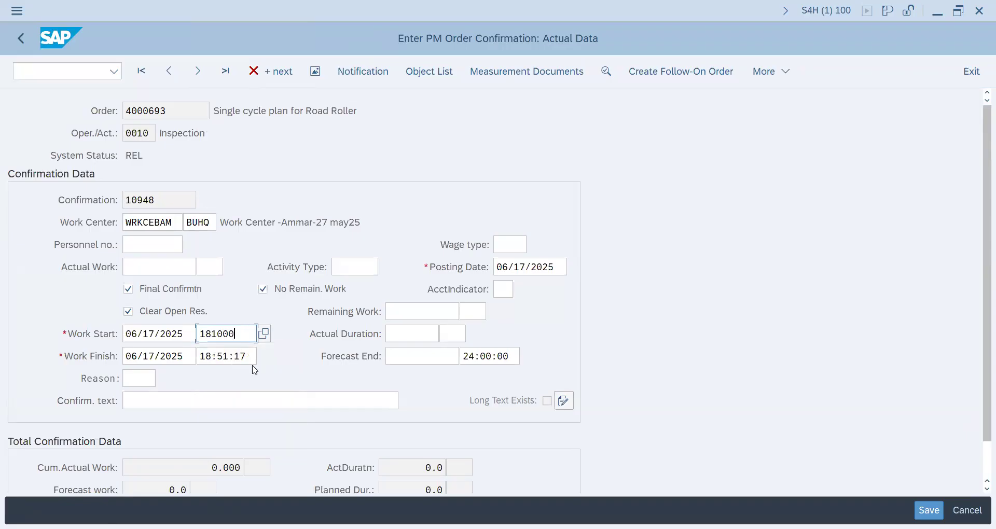
Set the work finish time of operation 0010 to 18:15:00 and save the confirmation.
left_click_drag(246, 356, 146, 356)
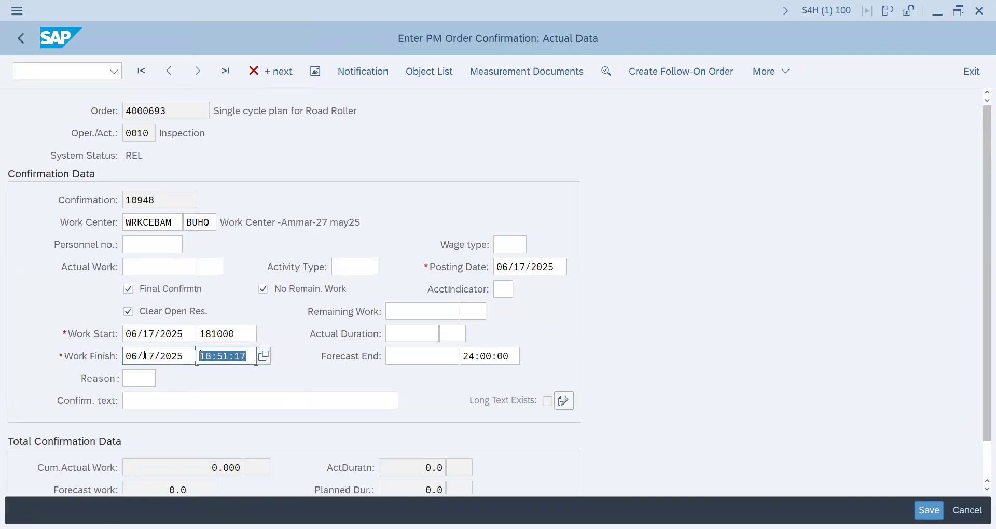
key("BackSpace")
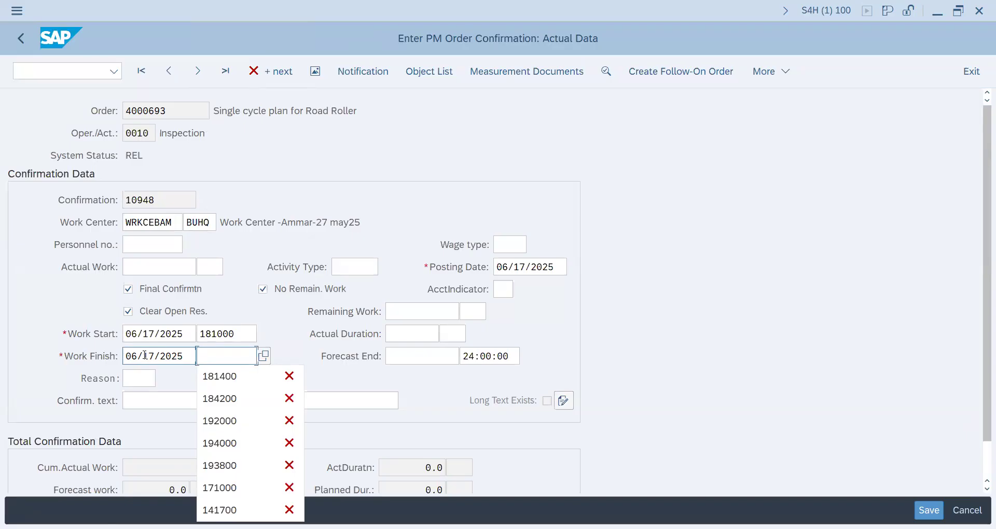
type("18")
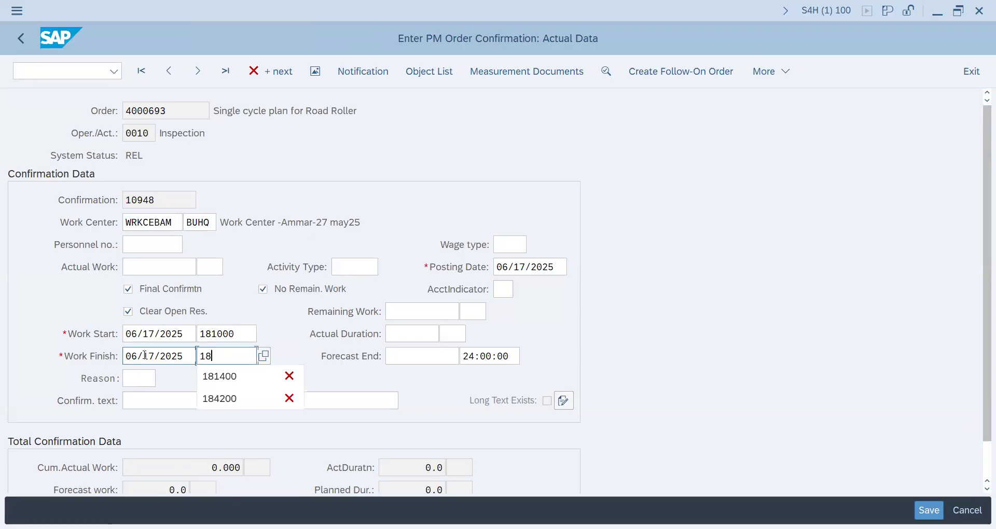
type(":15:00")
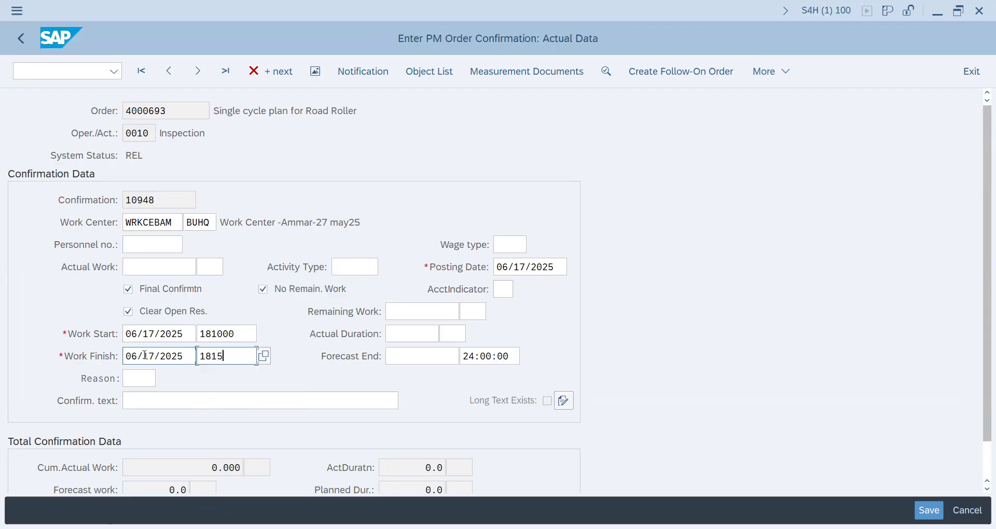
key("Return")
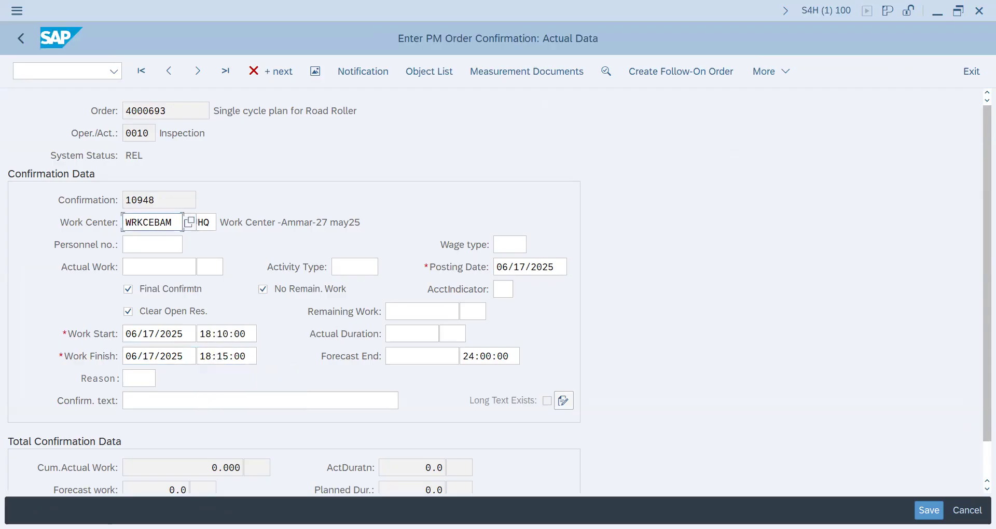
key("ctrl+s")
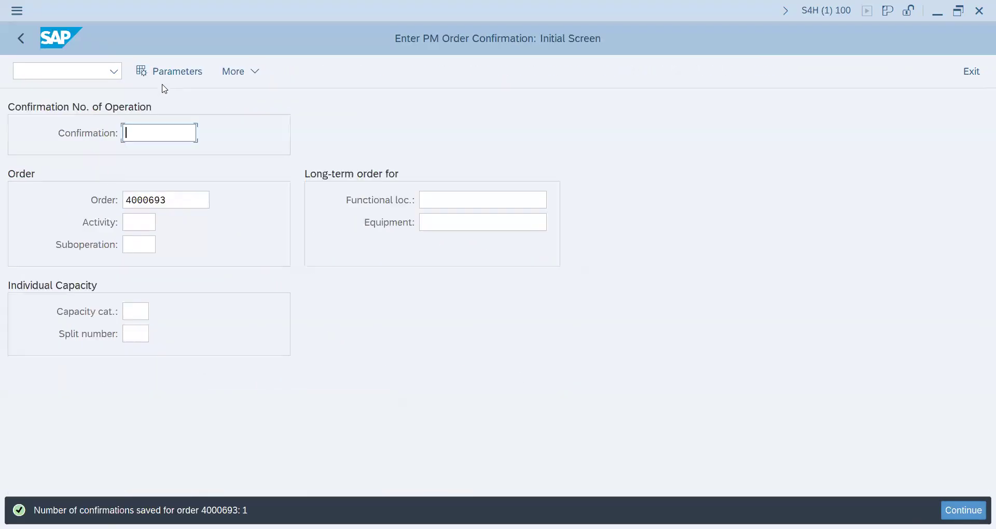
Enable Confirmable, Confirmed Opertns and Calc. performance in the order confirmation parameters and accept them.
left_click(172, 80)
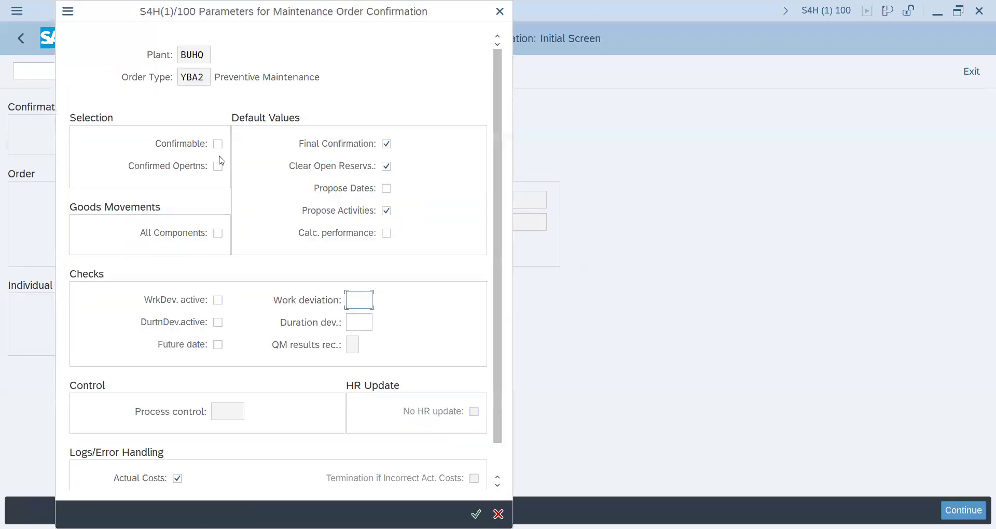
left_click(218, 165)
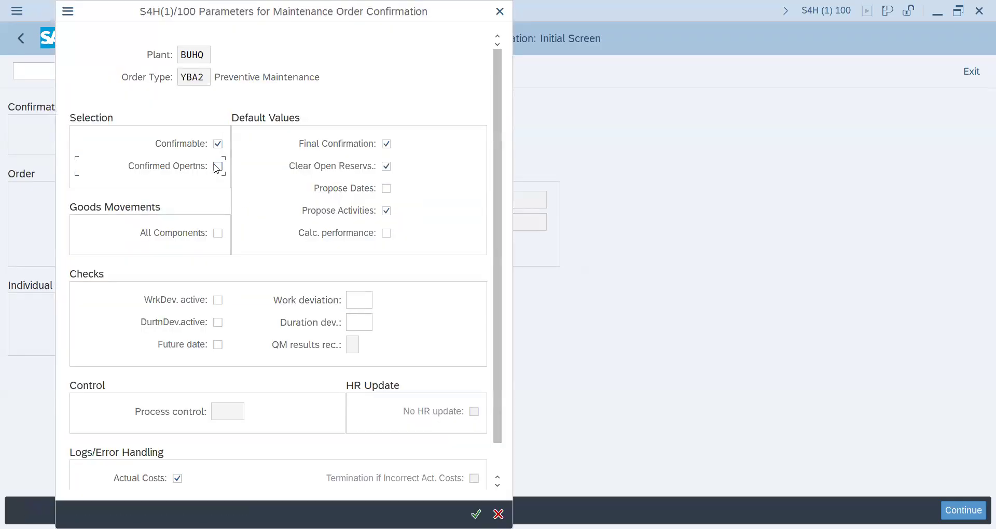
left_click(387, 233)
left_click(476, 514)
List the order's operations and open the actual data for confirming operation 0020 Check ops capacity.
key("Return")
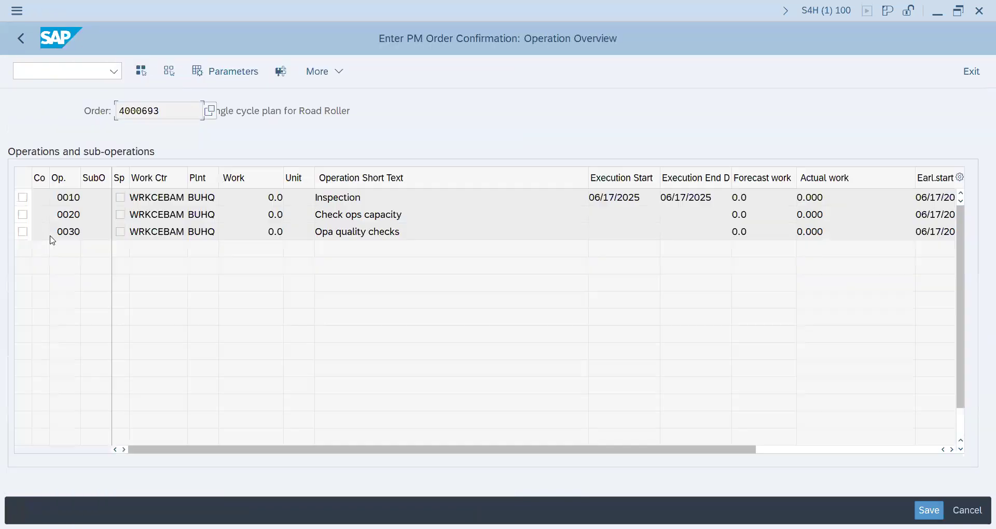
left_click(22, 214)
left_click(281, 71)
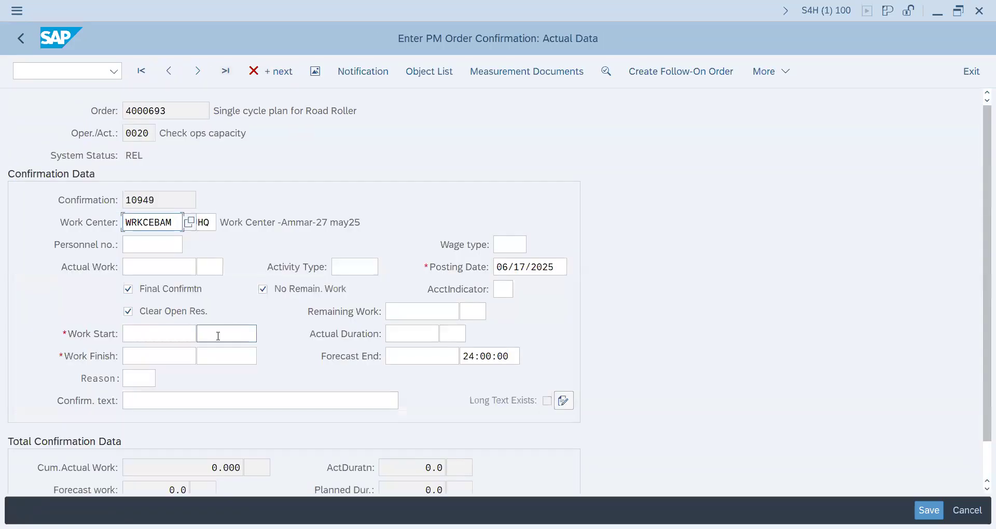
Set both the work start and work finish dates of operation 0020 to 06/17/2025 from the factory calendar.
left_click(176, 336)
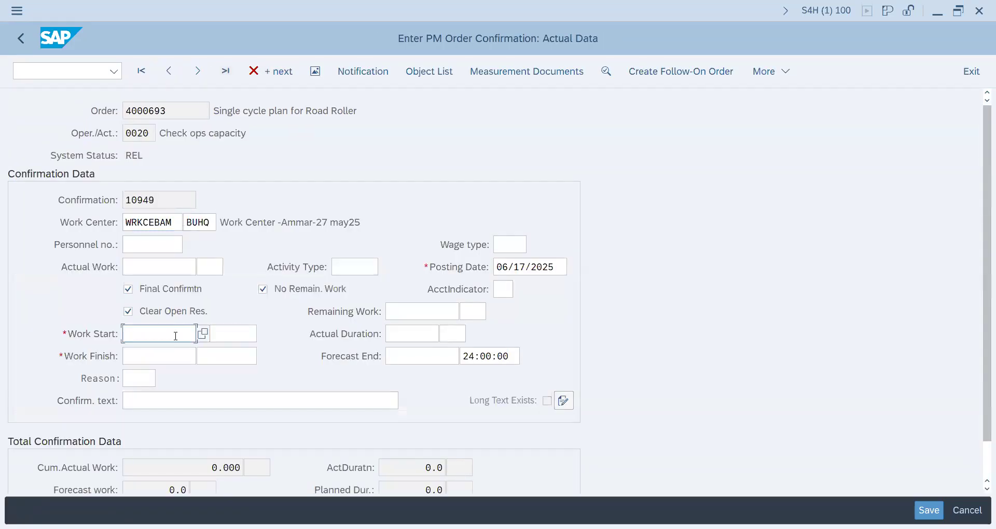
left_click(203, 334)
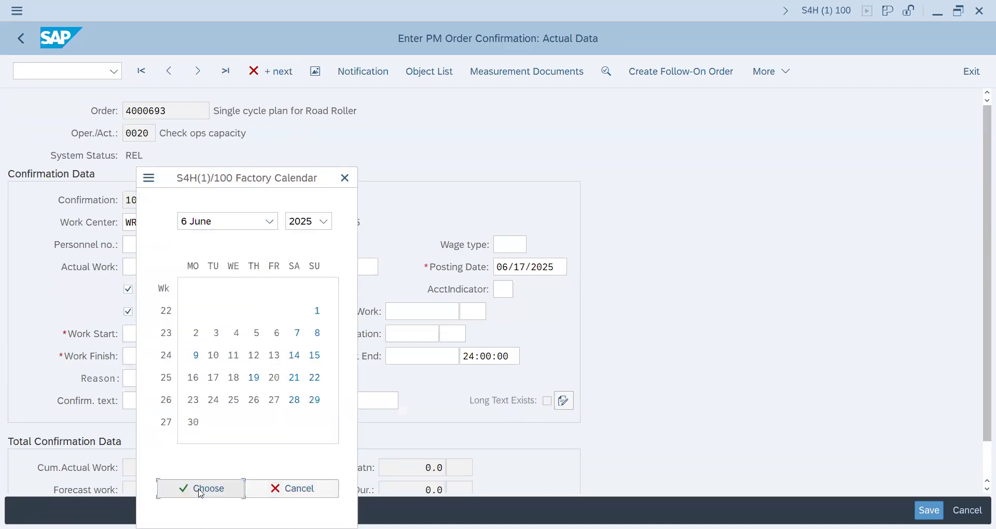
left_click(200, 491)
left_click(179, 362)
left_click(203, 356)
left_click(204, 489)
Set operation 0020's work times to start at 18:10:00 and finish at 18:15:00, and save the confirmation.
left_click(226, 335)
left_click(226, 335)
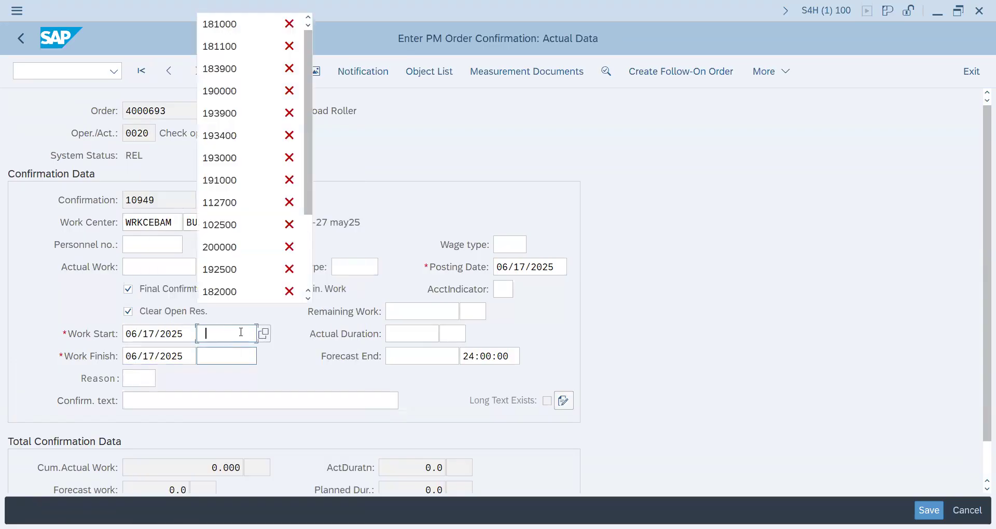
left_click(227, 29)
left_click(250, 363)
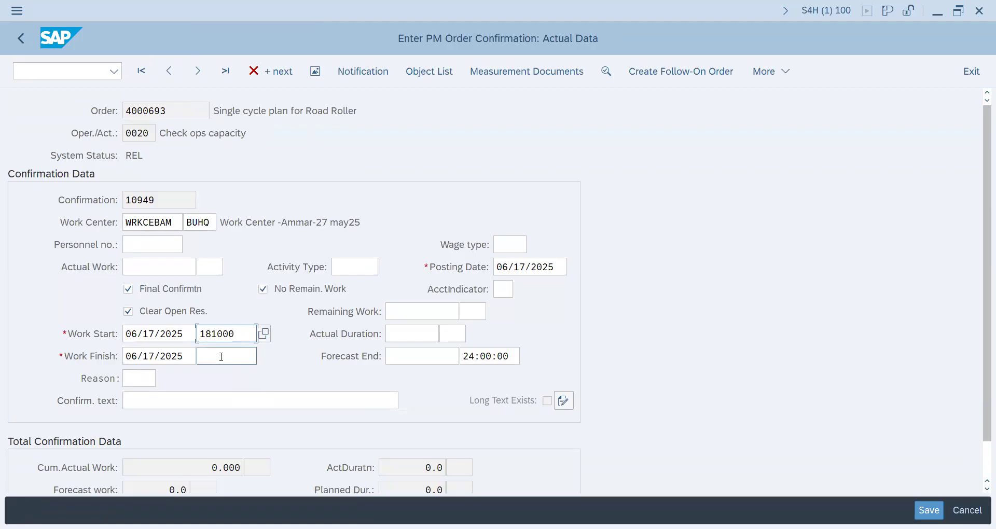
left_click(229, 179)
key("ctrl+s")
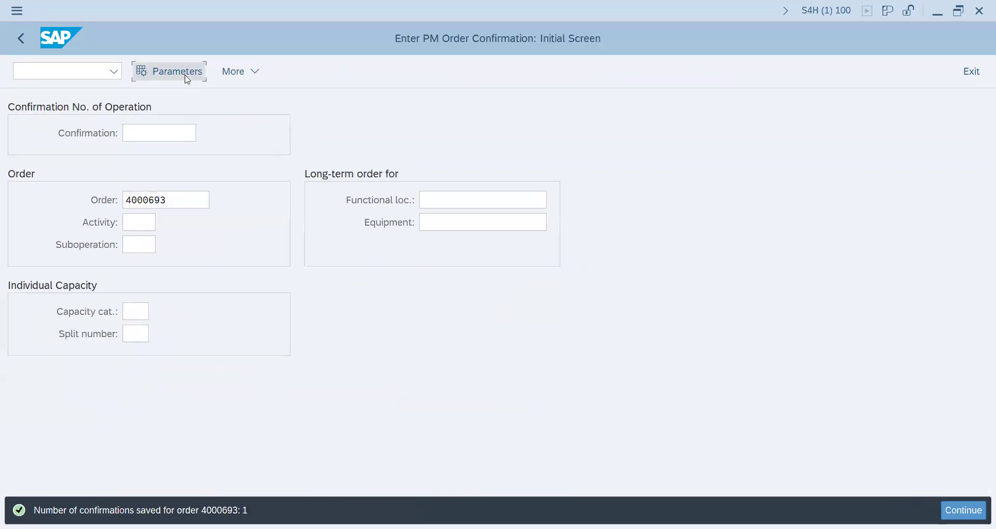
Enable Propose Dates, Calc. performance, Confirmed Opertns and Confirmable in the order confirmation parameters and accept them.
left_click(386, 166)
left_click(386, 188)
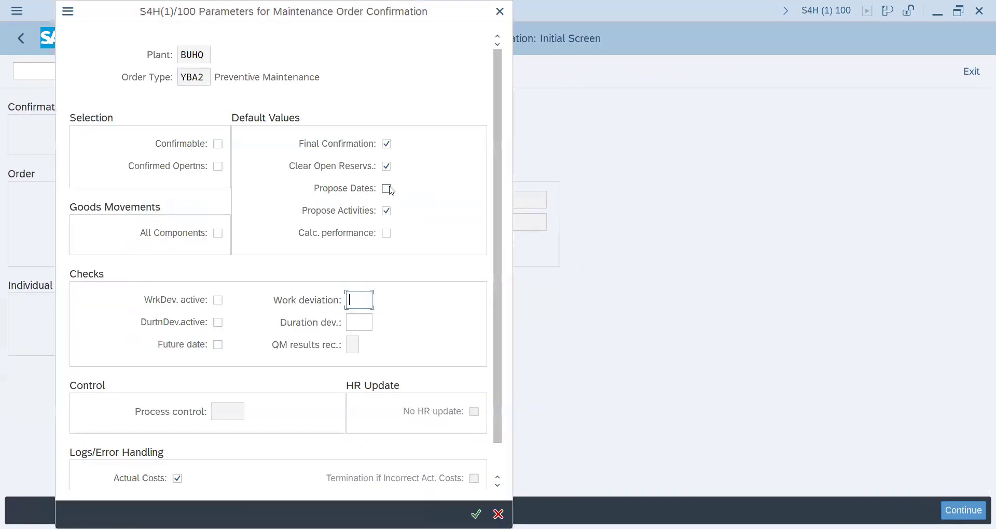
left_click(387, 233)
left_click(218, 166)
left_click(218, 144)
left_click(477, 514)
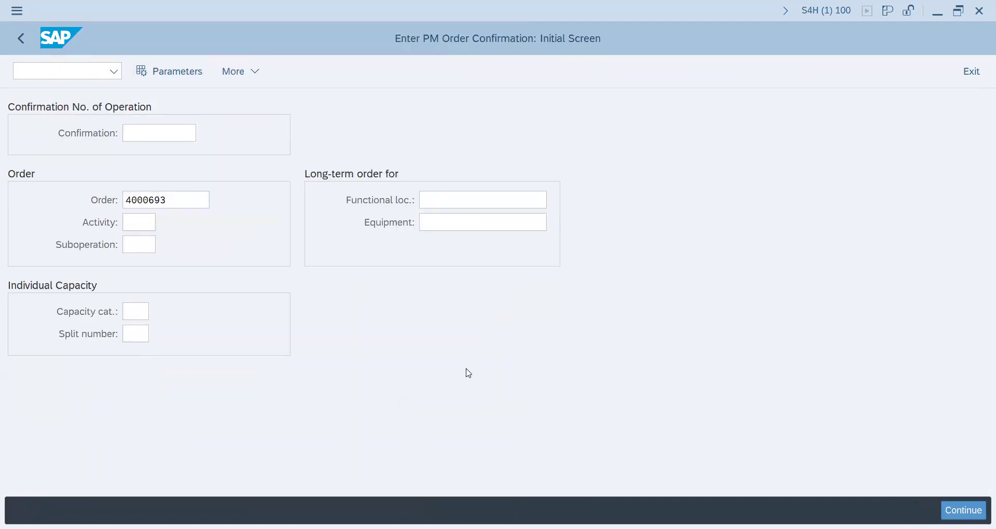
List the order's operations and open the actual data for confirming operation 0030 Opa quality checks.
key("Return")
left_click(22, 231)
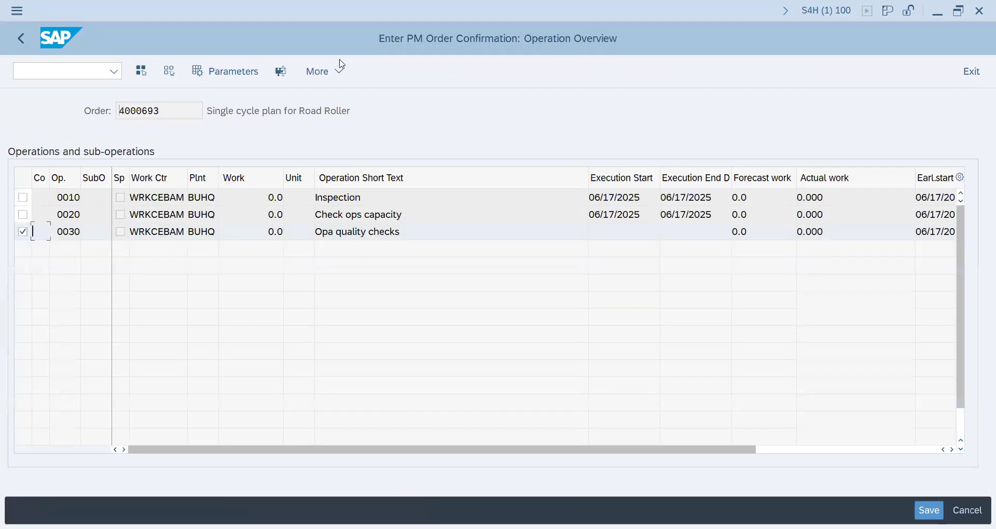
left_click(281, 71)
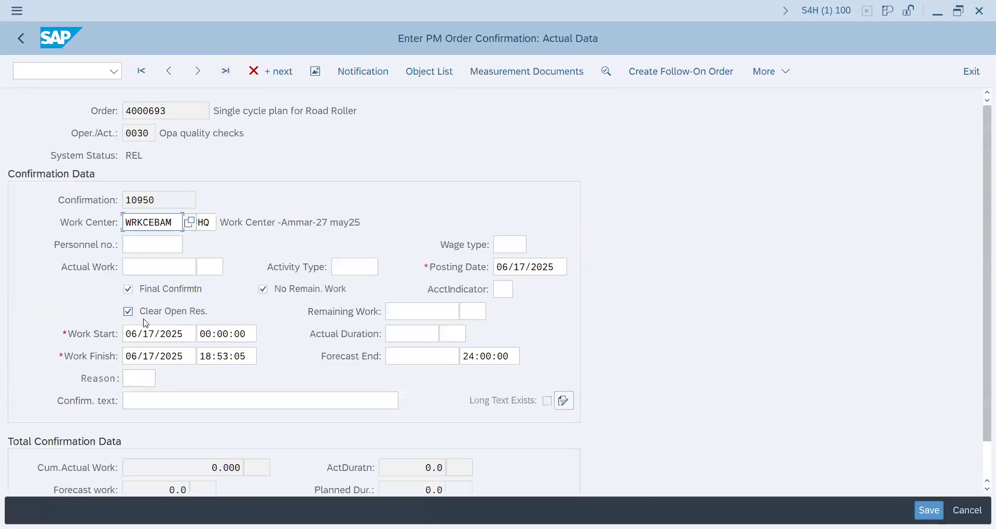
Set operation 0030's work times to start at 18:10:00 and finish at 18:15:00, and save the confirmation.
left_click_drag(244, 334, 185, 335)
key("Delete")
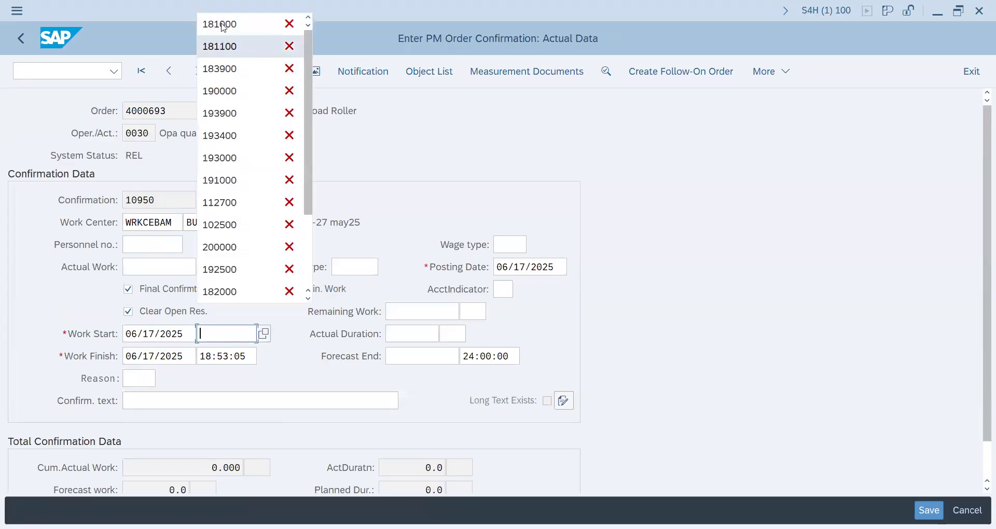
left_click(218, 22)
left_click_drag(244, 356, 174, 357)
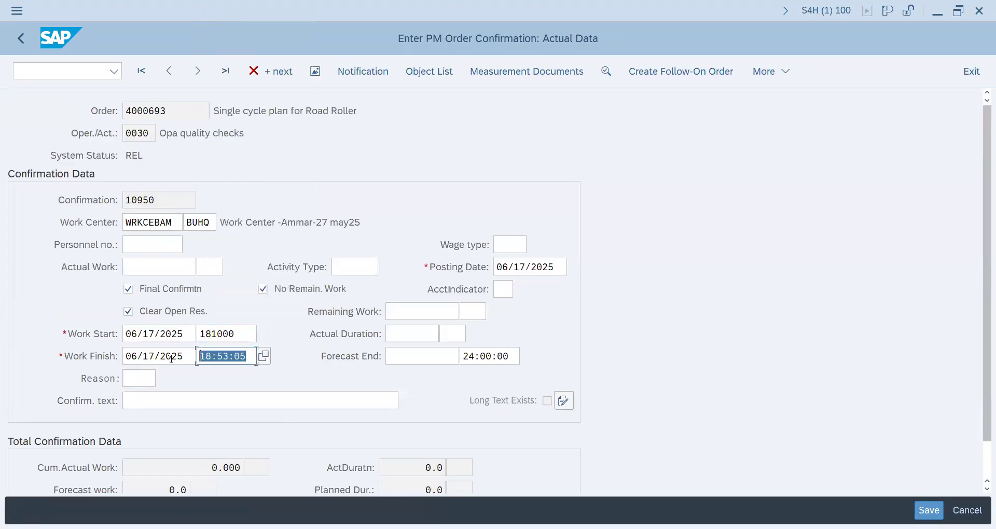
key("Delete")
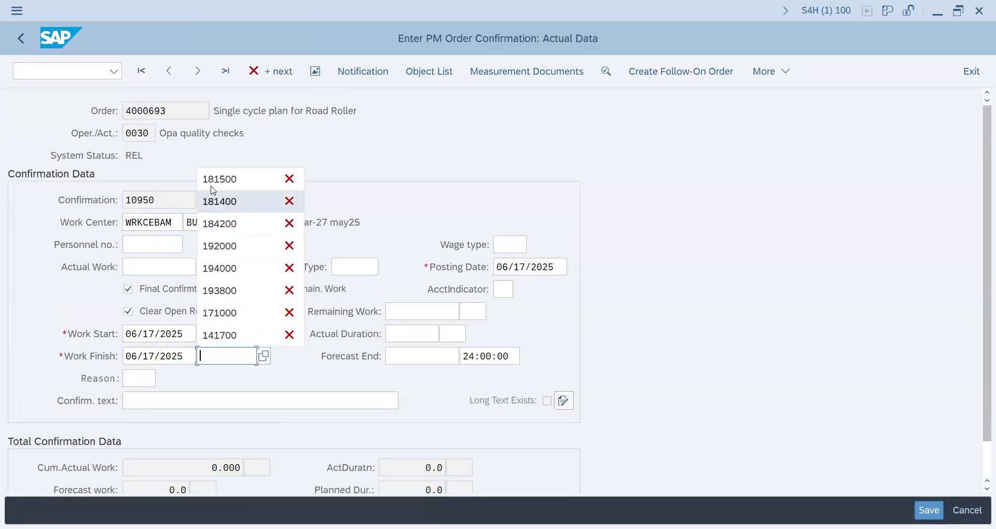
left_click(220, 175)
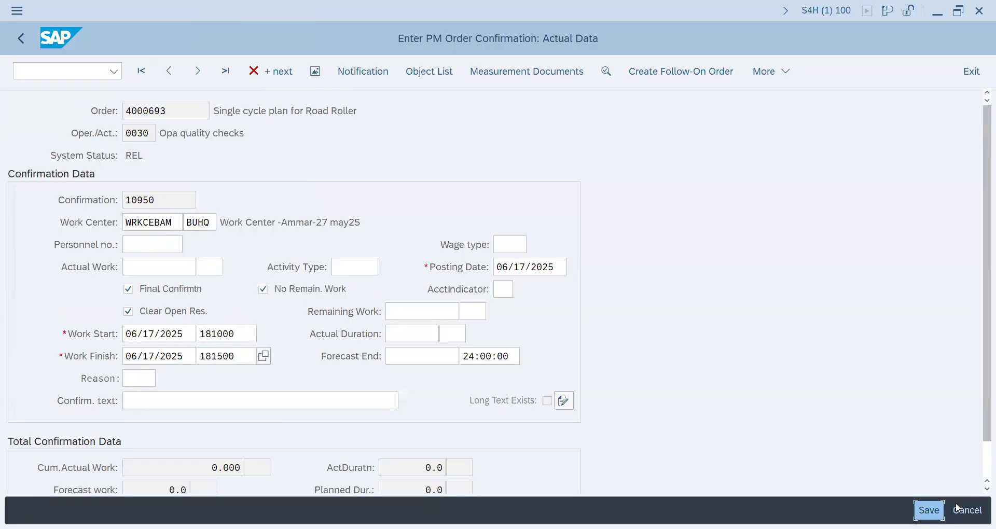
left_click(929, 510)
Open the road roller order in transaction IW32, review its system status details and return to the order header.
left_click(79, 75)
type("/niw32")
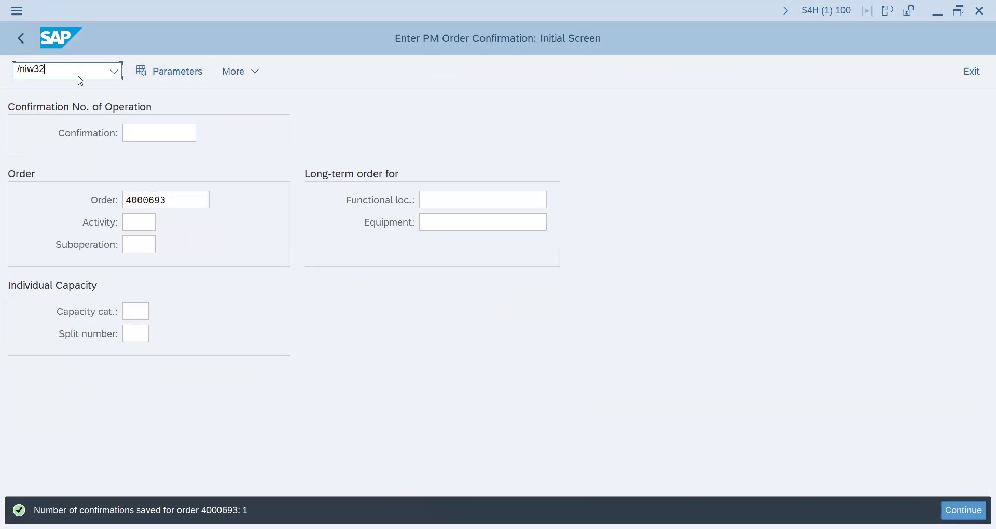
key("Return")
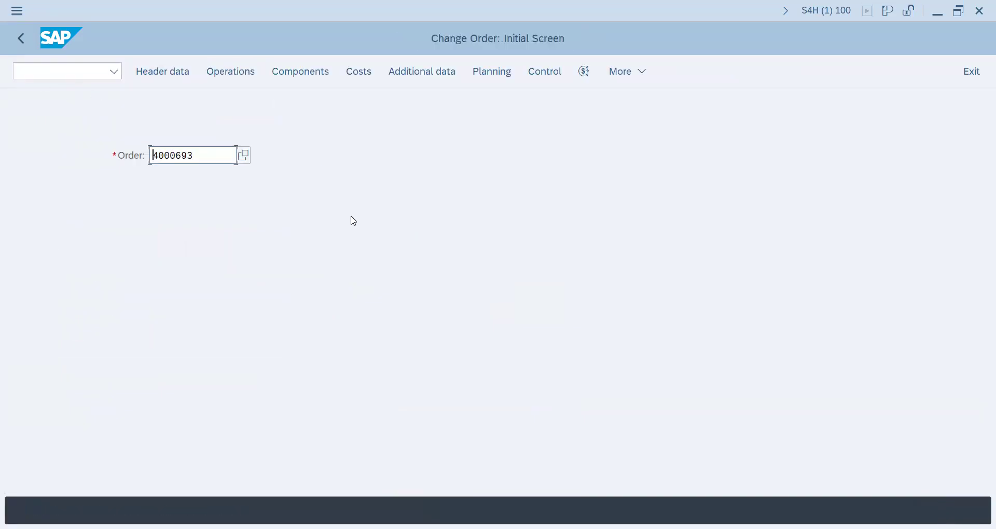
key("Return")
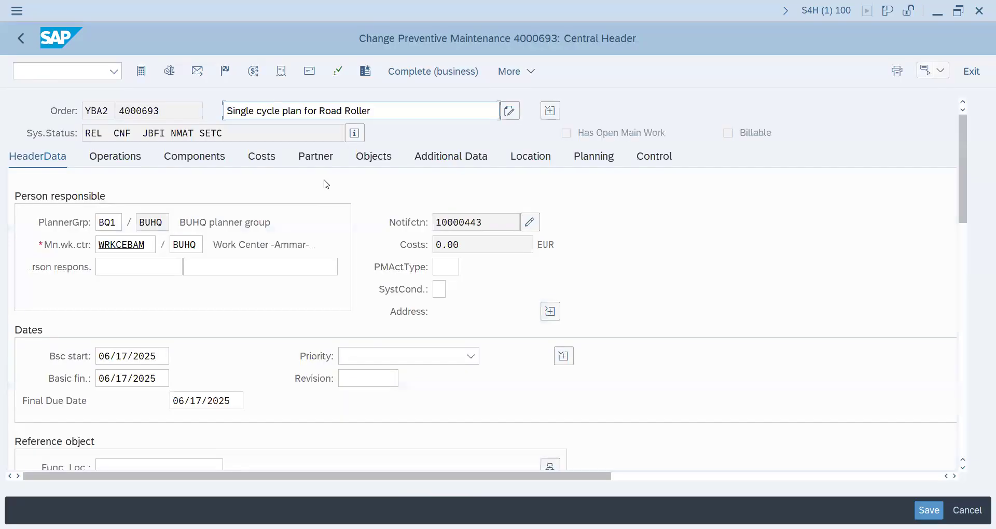
left_click(355, 133)
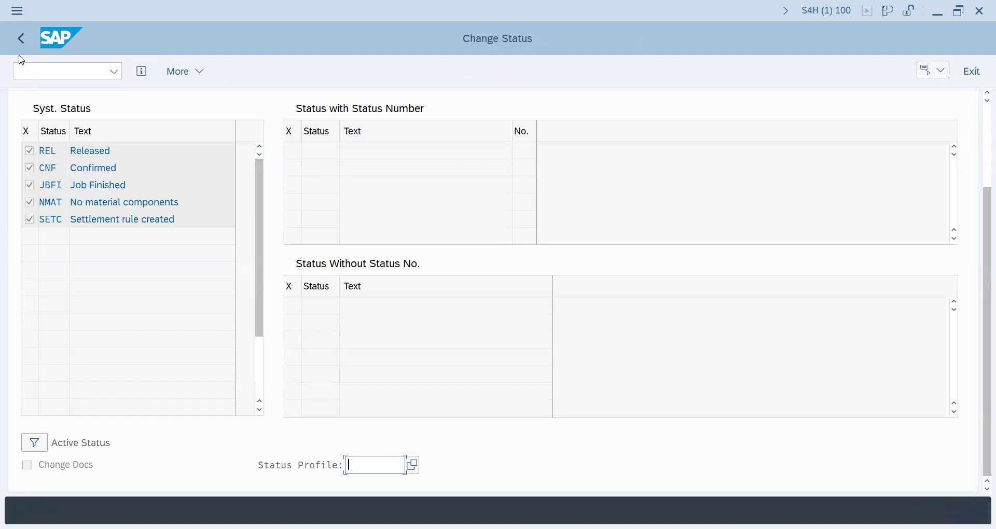
left_click(21, 39)
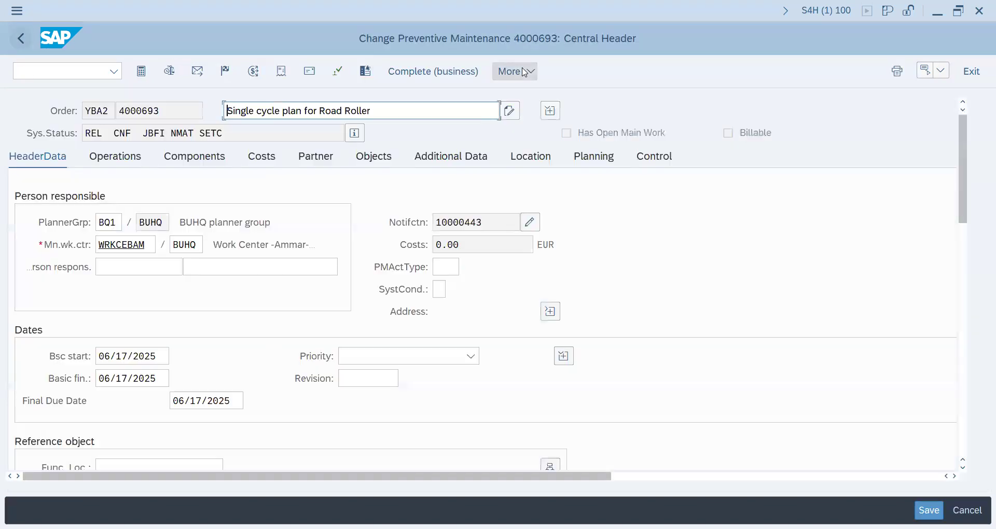
Start the technical completion of the road roller order and set its reference time to 18:00:00.
left_click(224, 72)
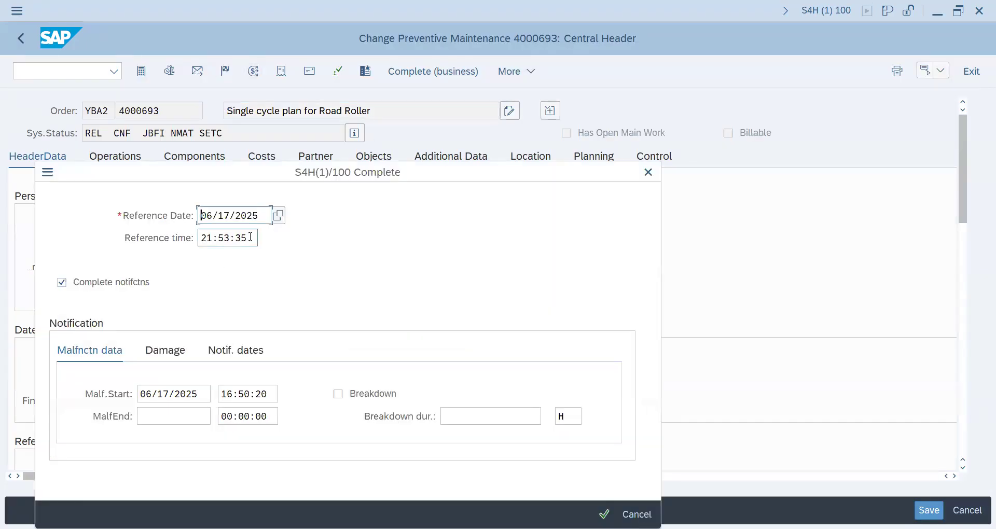
left_click(250, 237)
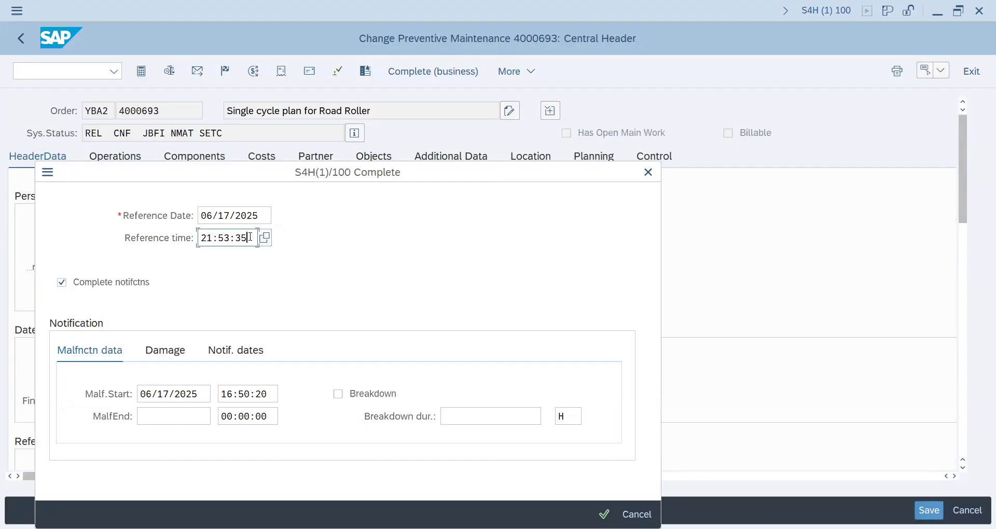
key("BackSpace")
key("BackSpace")
key("BackSpace")
key("BackSpace")
key("BackSpace")
key("BackSpace")
type("180000")
Set the notification's malfunction start time to 18:00:00 in the completion data.
left_click(268, 396)
key("BackSpace")
key("BackSpace")
key("BackSpace")
key("BackSpace")
key("BackSpace")
key("BackSpace")
key("BackSpace")
key("BackSpace")
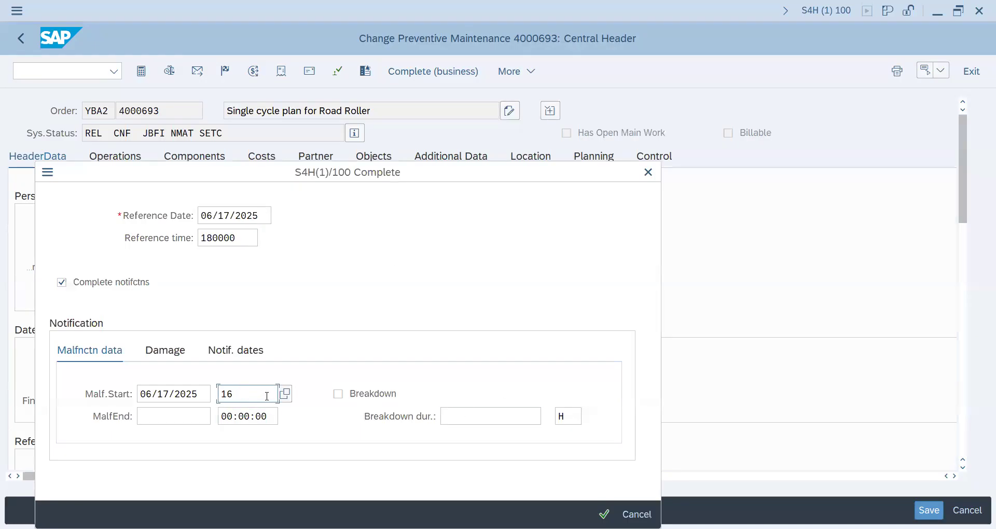
type("180000")
Copy the malfunction start date 06/17/2025 into the malfunction end date and set the end time to 18:50:00.
left_click(199, 395)
left_click_drag(199, 395, 139, 394)
key("ctrl+c")
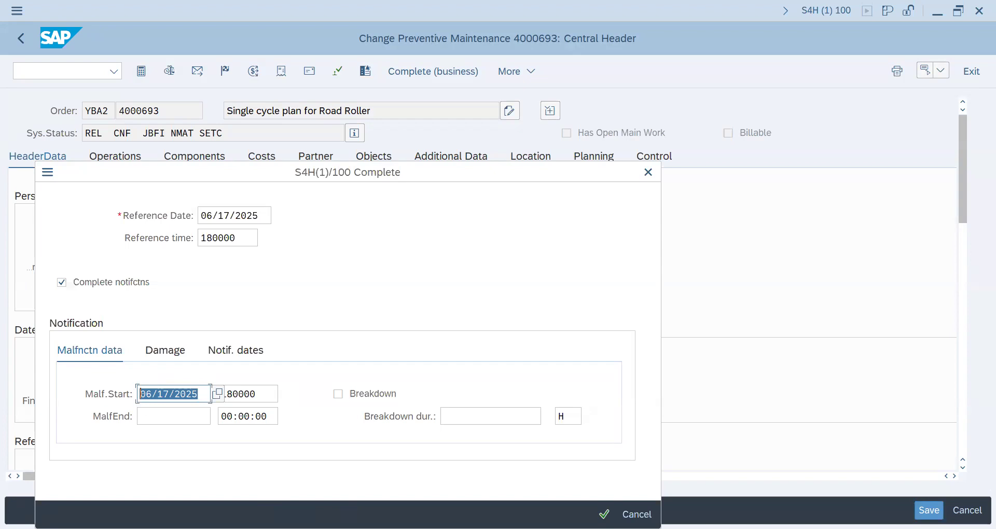
left_click(139, 394)
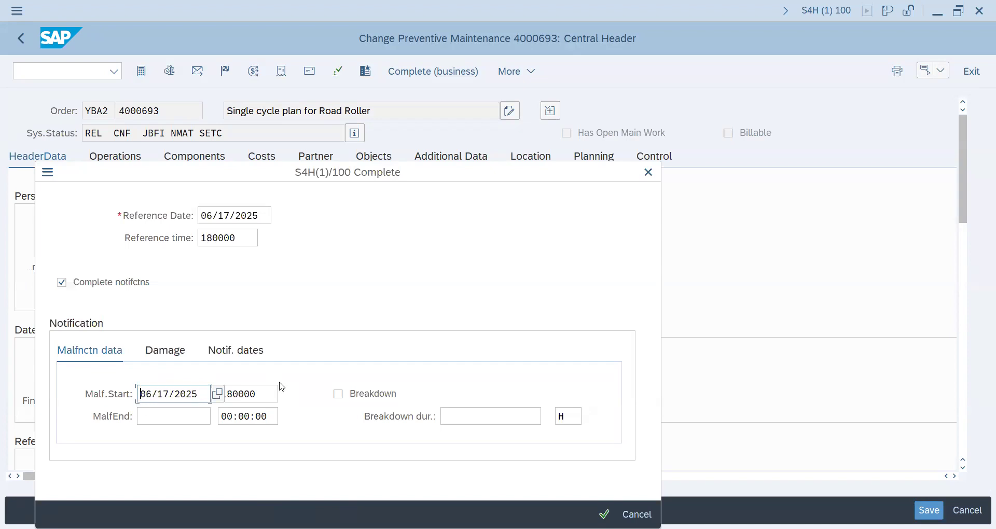
left_click(174, 416)
key("ctrl+v")
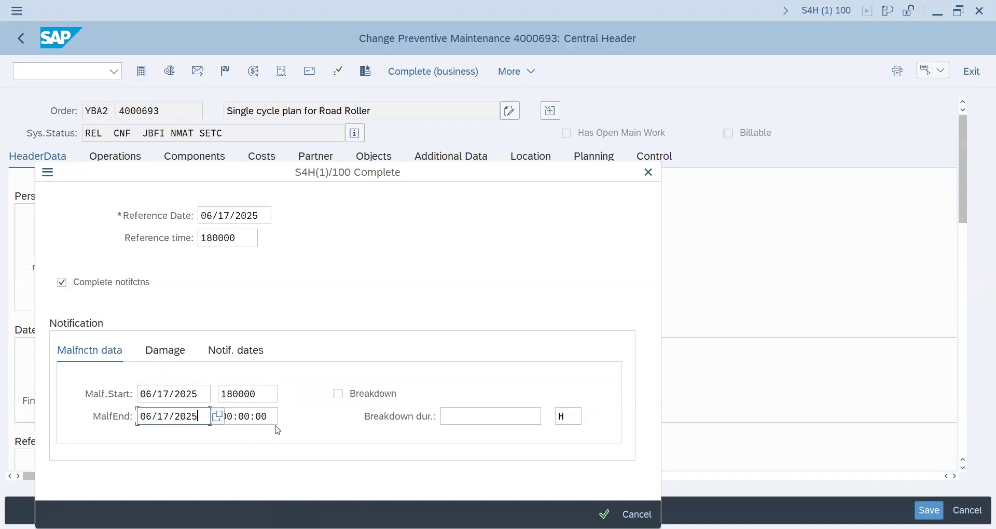
left_click(277, 417)
key("BackSpace")
key("BackSpace")
key("BackSpace")
key("BackSpace")
key("BackSpace")
key("BackSpace")
key("BackSpace")
key("BackSpace")
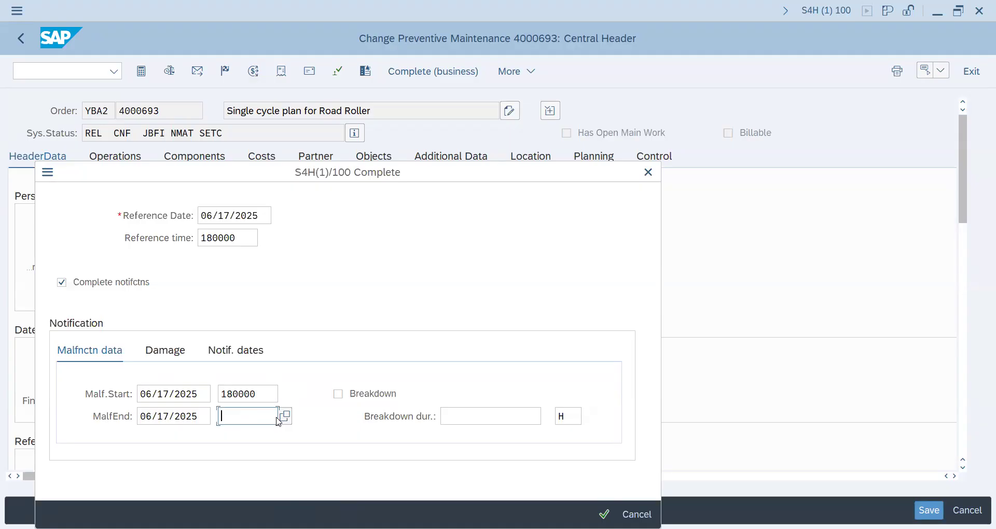
type("185000")
Technically complete the order together with its notification, accepting the downtime entered.
left_click(604, 515)
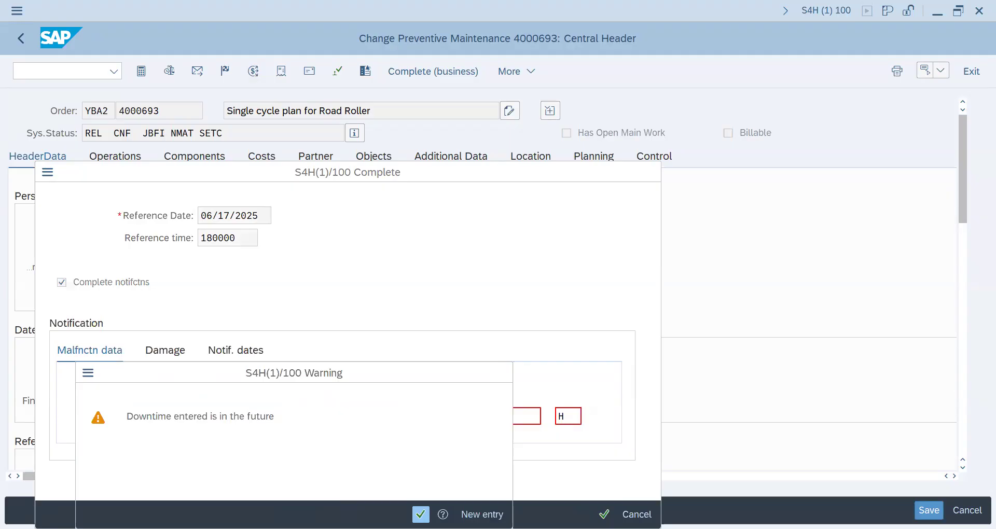
left_click(421, 515)
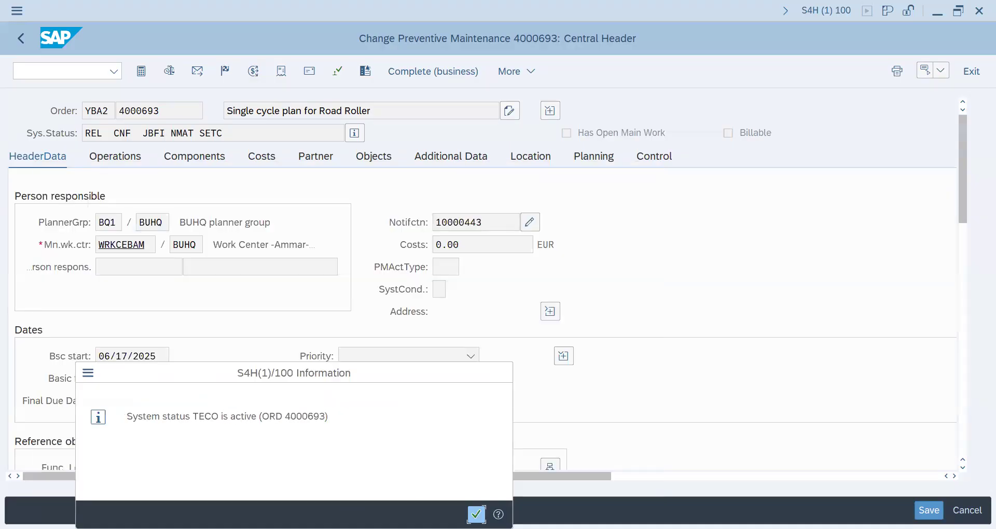
key("Return")
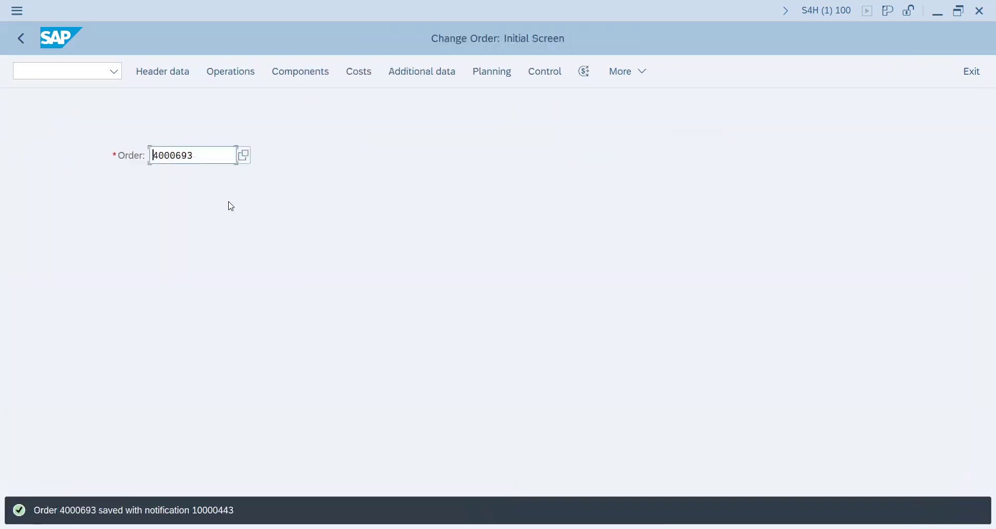
Reopen the order and check its malfunction data and the execution dates of operation 0010 Inspection.
key("Return")
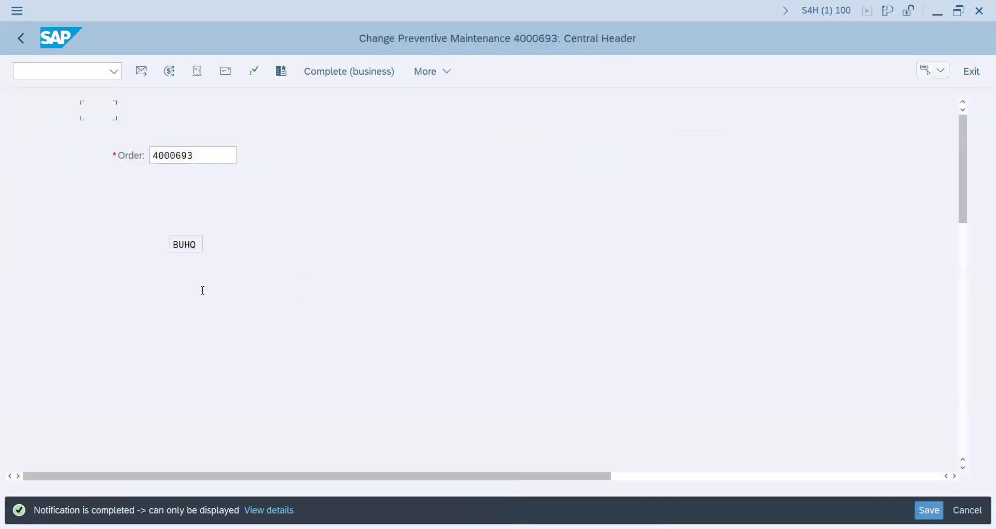
scroll(247, 364, "down", 4)
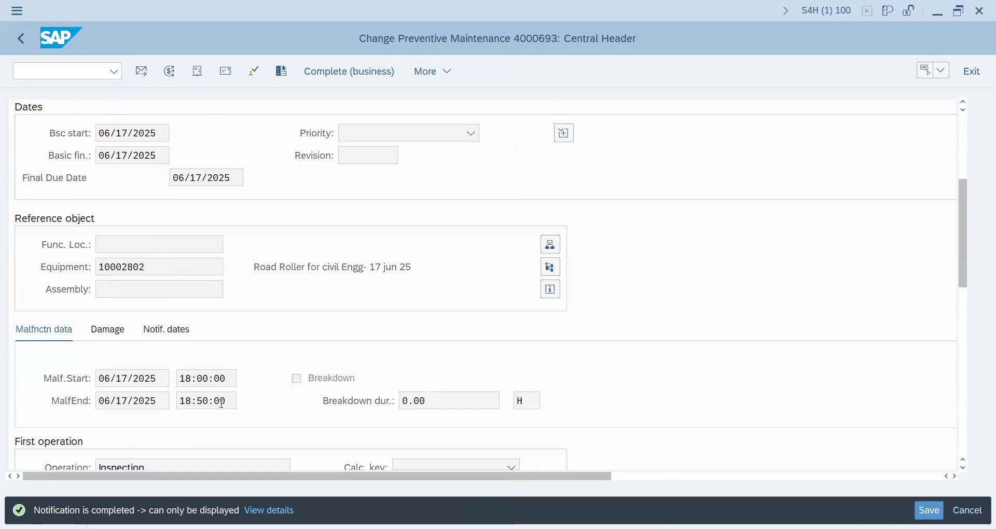
scroll(245, 324, "up", 4)
left_click(128, 157)
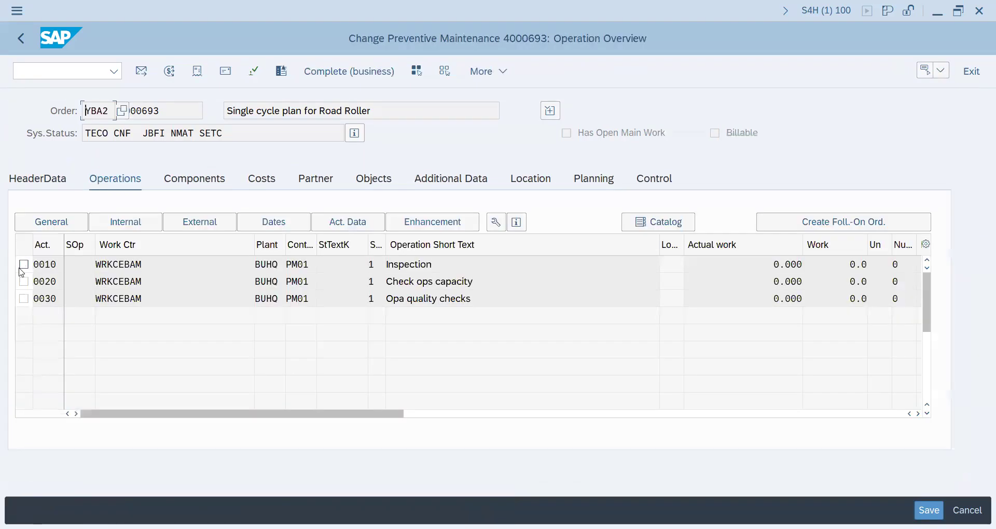
left_click(23, 264)
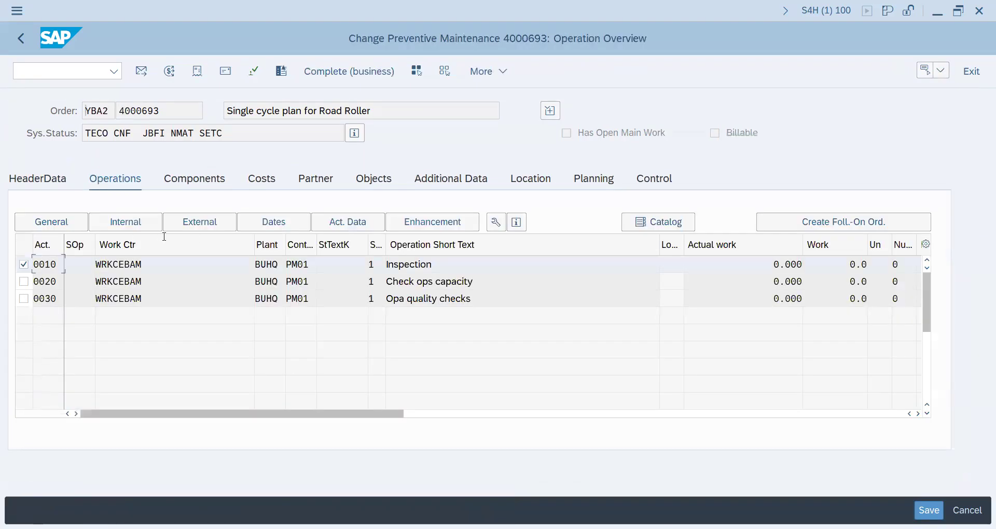
left_click(273, 224)
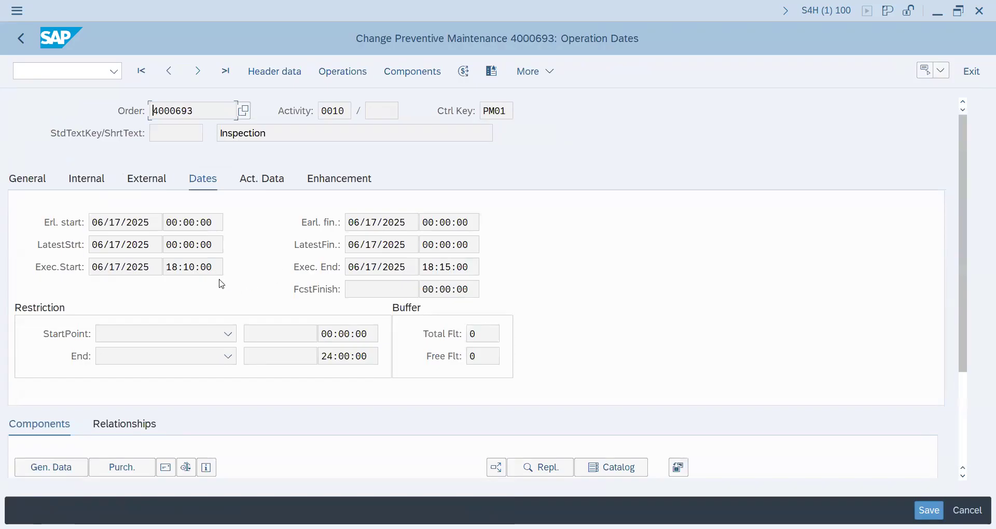
Open single cycle maintenance plan 125 in change mode and check the status of call 1 in its scheduling list.
left_click(72, 69)
type("/nip41")
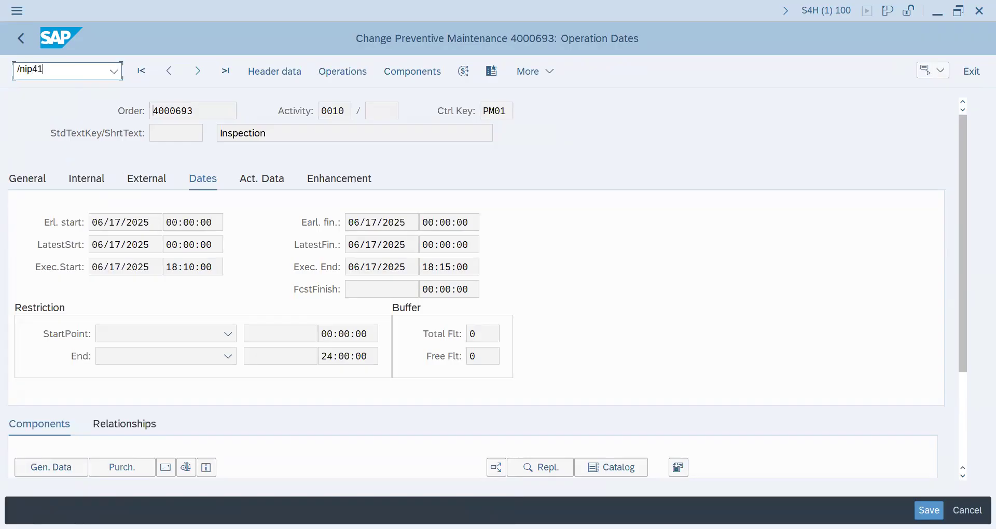
key("Return")
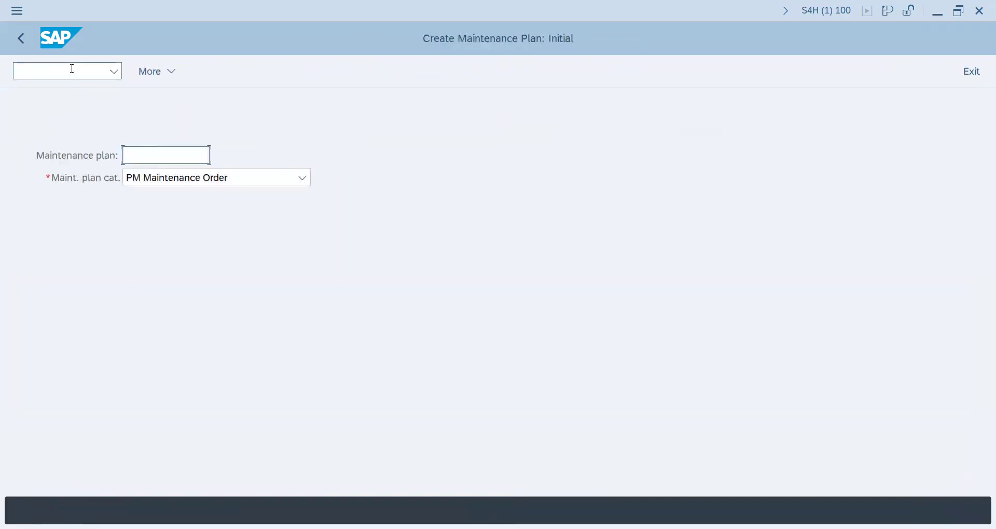
left_click(171, 71)
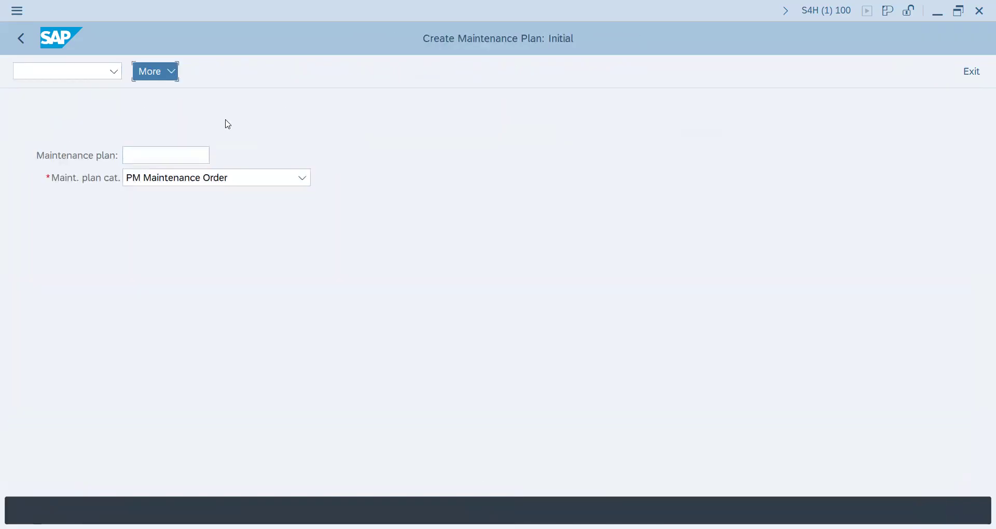
mouse_move(233, 125)
left_click(344, 138)
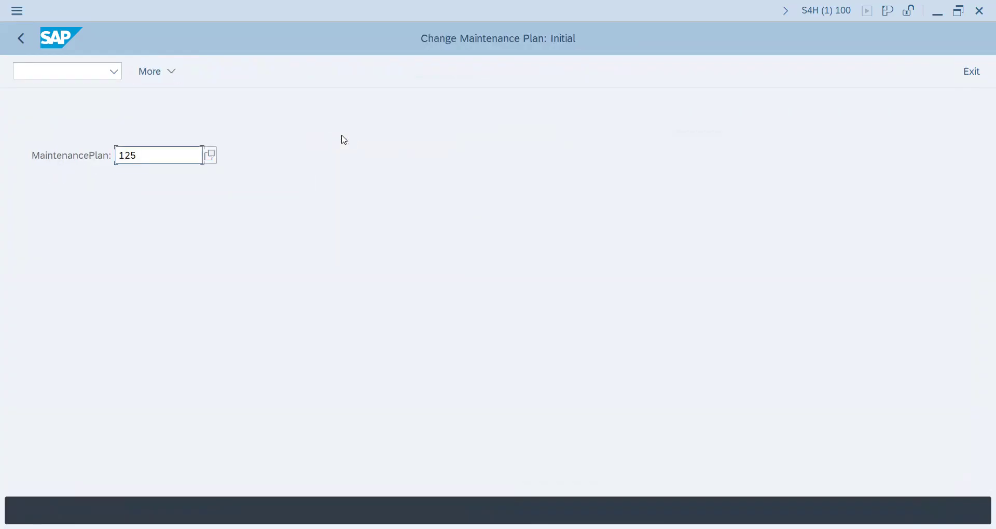
key("Return")
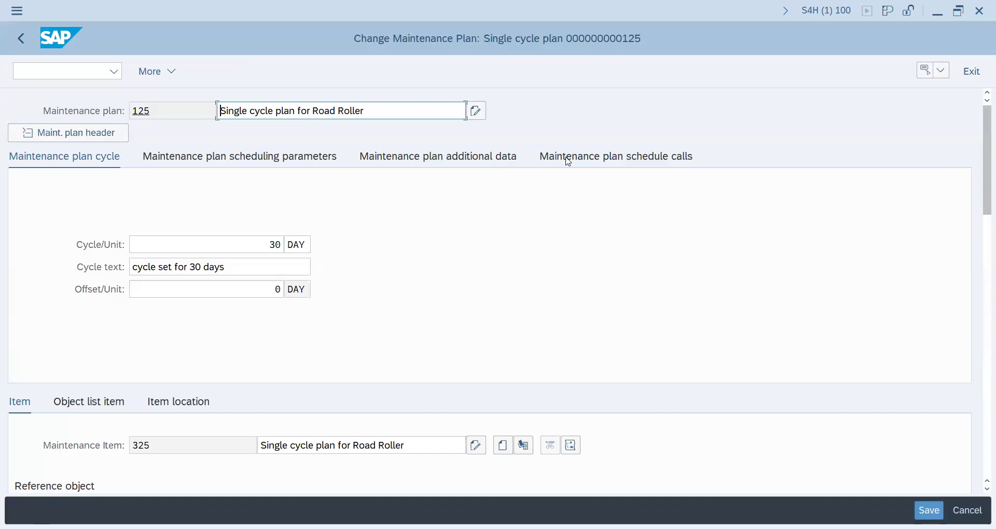
left_click(577, 160)
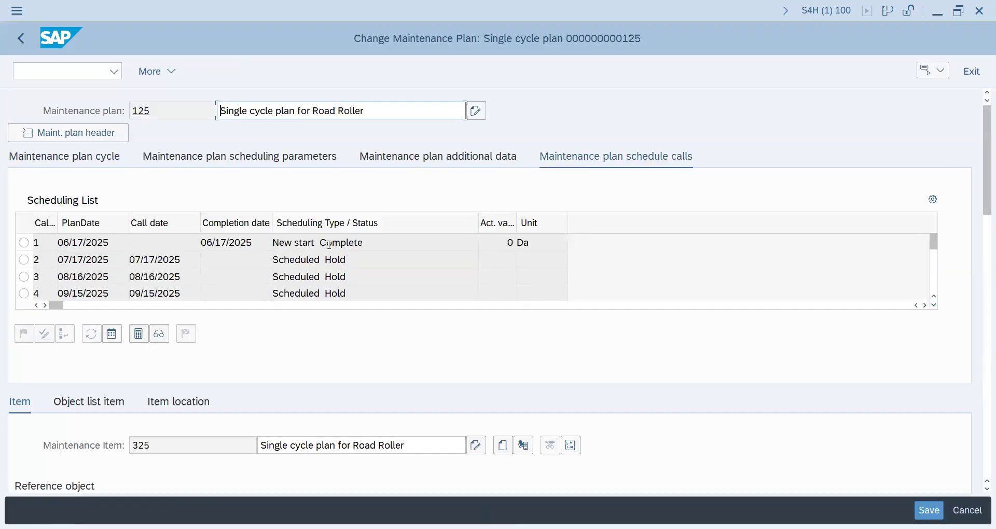
left_click_drag(364, 242, 275, 240)
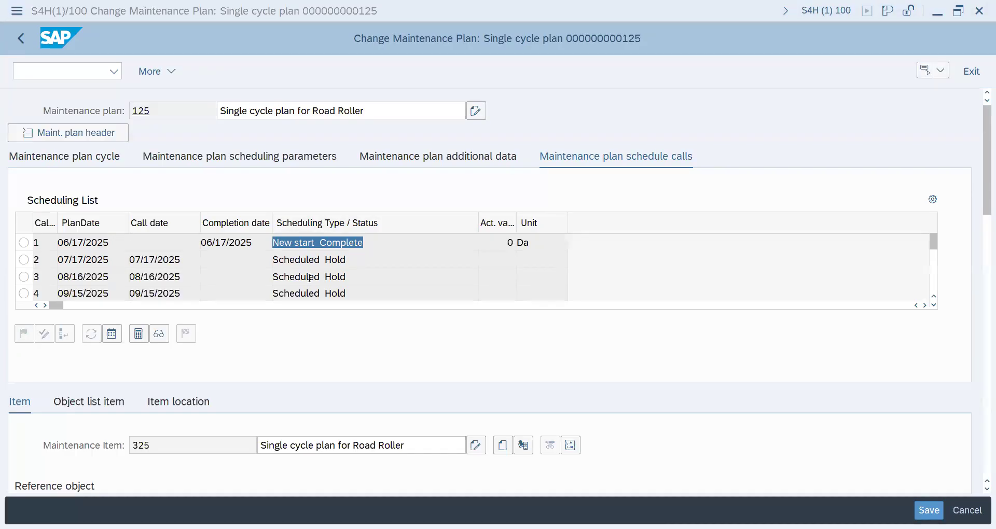
Switch to the Word notes and begin a process flow below the maintenance plan types with "IE01 equipment >>>".
key("alt+Tab")
left_click(289, 212)
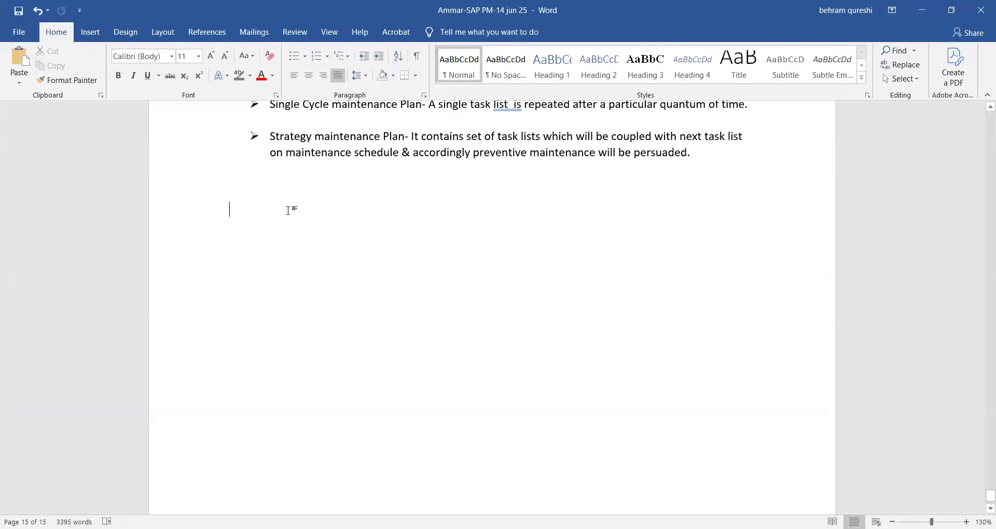
type("C")
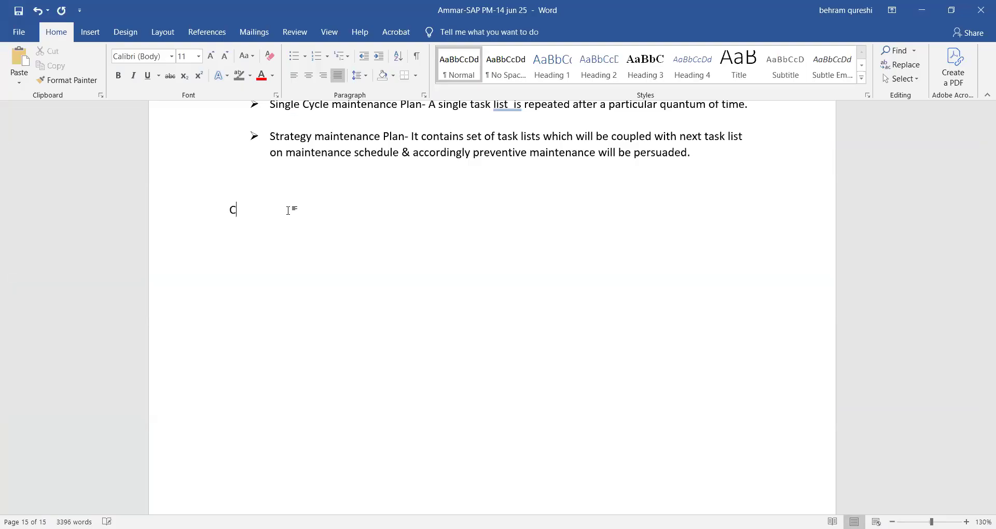
key("BackSpace")
type("IE01 equipment >>> IA01 cr")
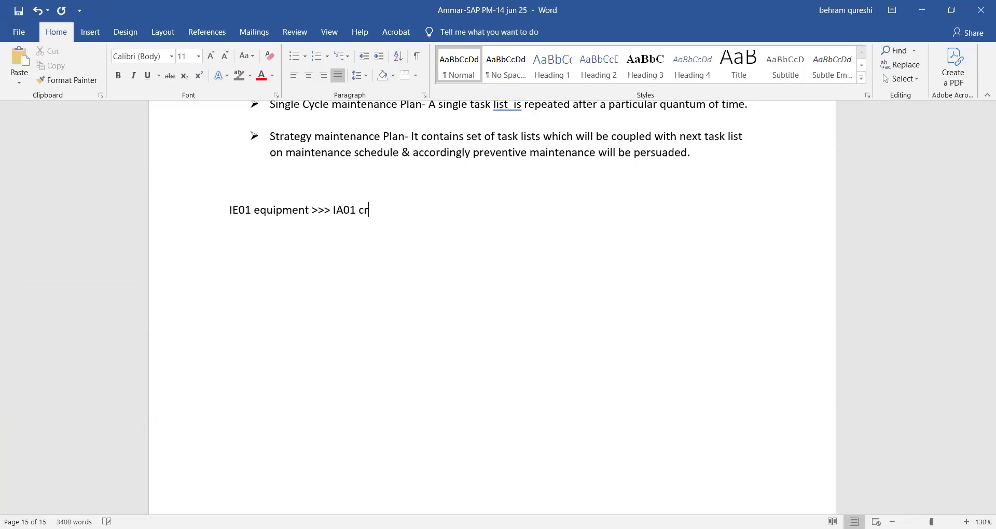
type("eate eqpt task list ")
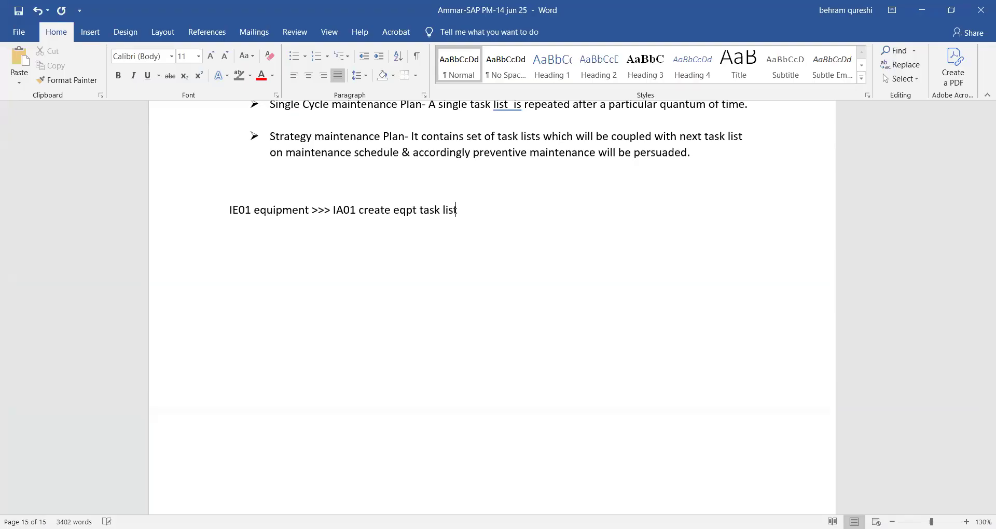
type("> create single cycl")
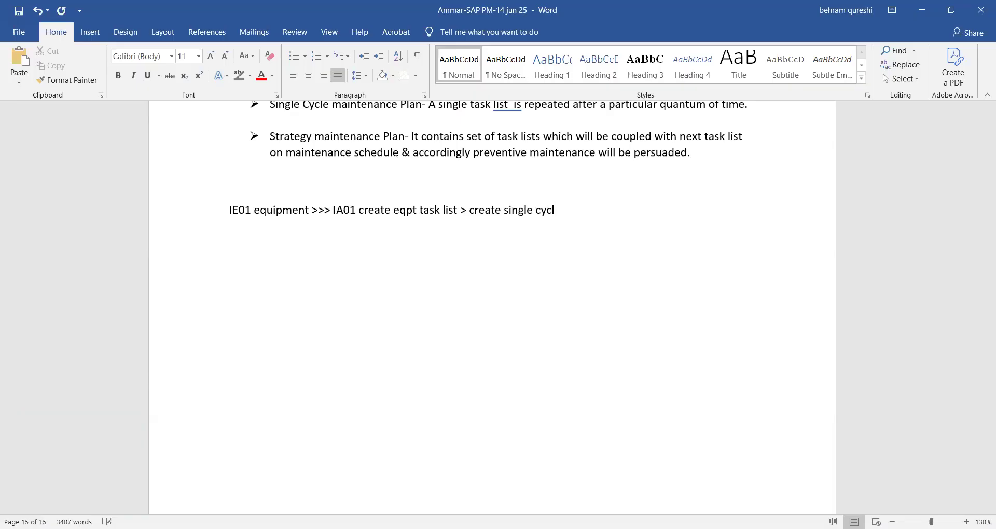
type("e plan IP41")
Continue the process flow with ">> Schedule single cycle plan IP10".
type(">> Sched")
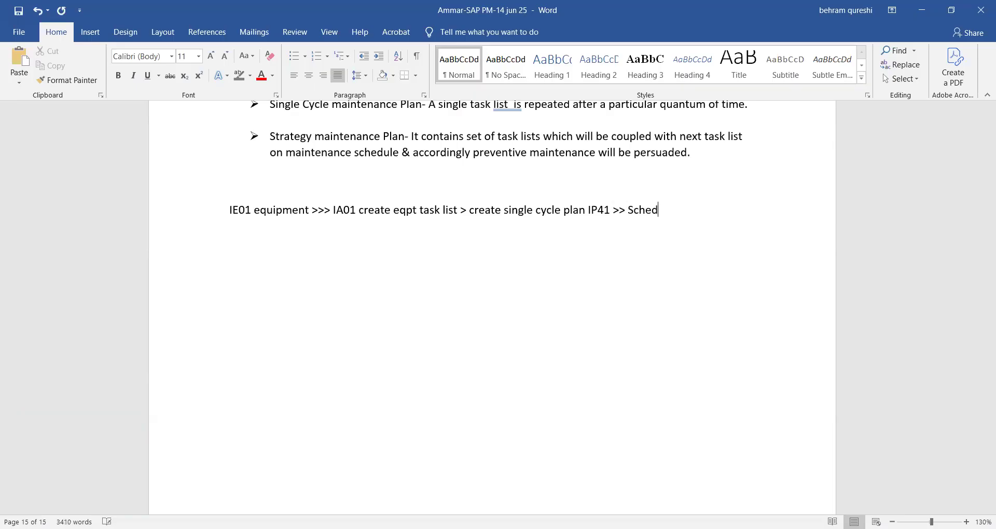
type("ule single cycle plan")
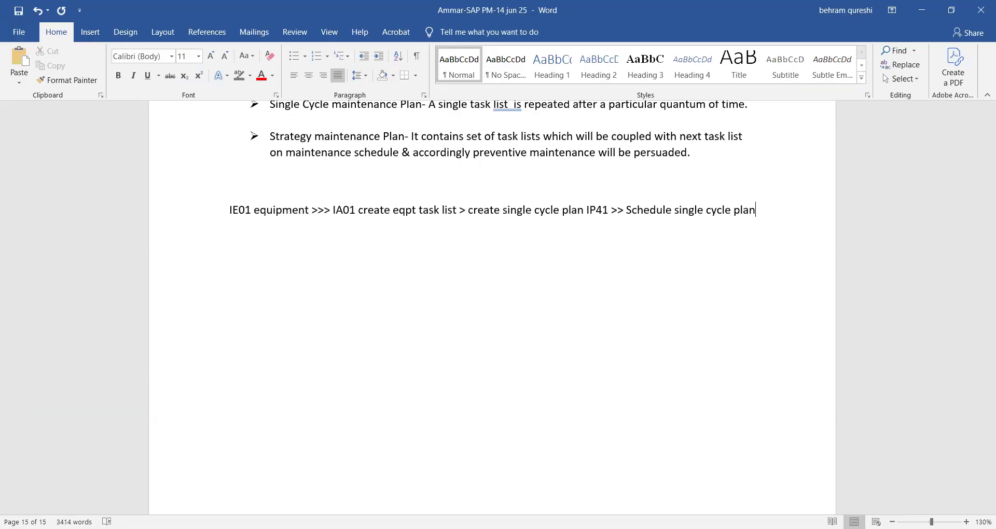
type(" IP10 ")
type(">>> ")
type("compl")
type("e")
Append ">>> cave work order IW32" to the process flow.
key("BackSpace")
key("BackSpace")
key("BackSpace")
key("BackSpace")
key("BackSpace")
key("BackSpace")
key("BackSpace")
type("cave")
type(" work ord")
type("er ")
type("IW")
type("32")
type(" >>> ")
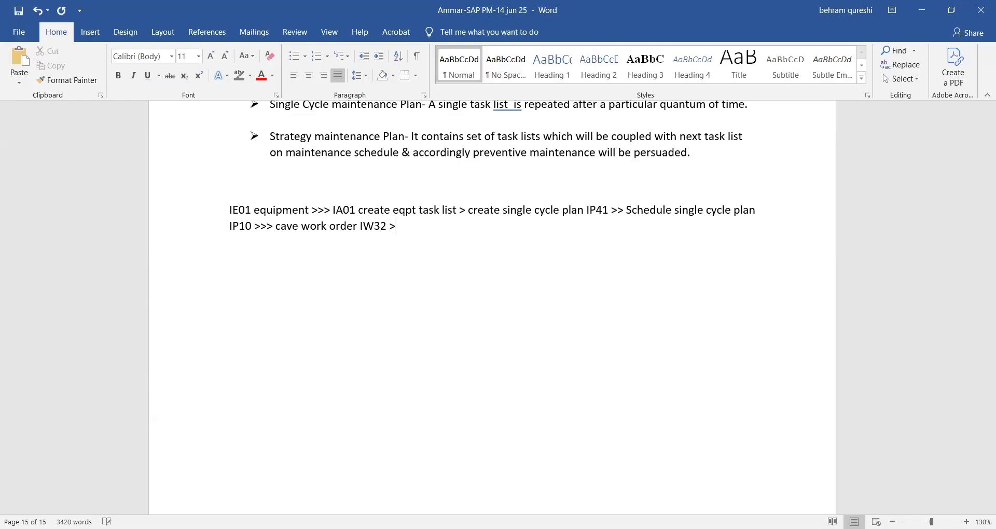
type("order confirmation")
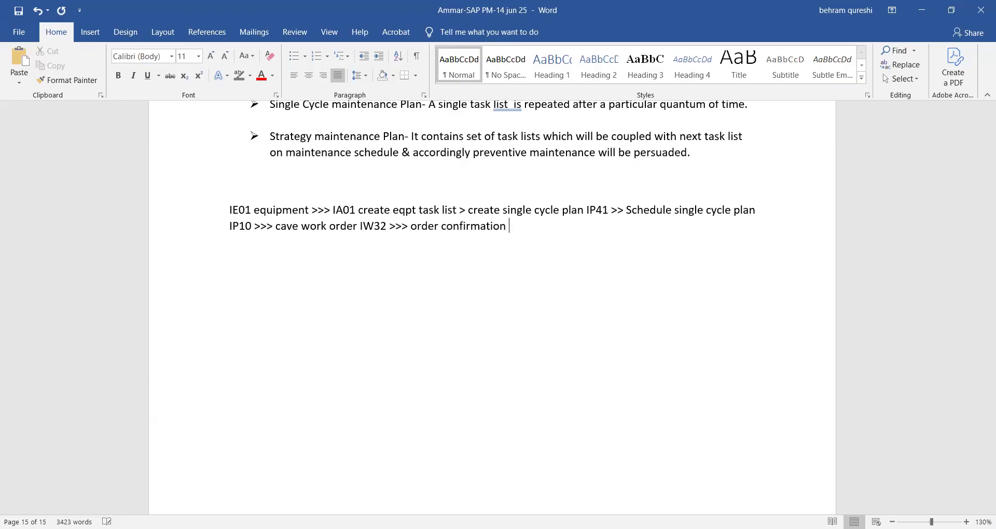
type(" IW")
Finish the process flow with ">>> TECO >>>> business completion CLSD".
type(">>> TECO >>>> business")
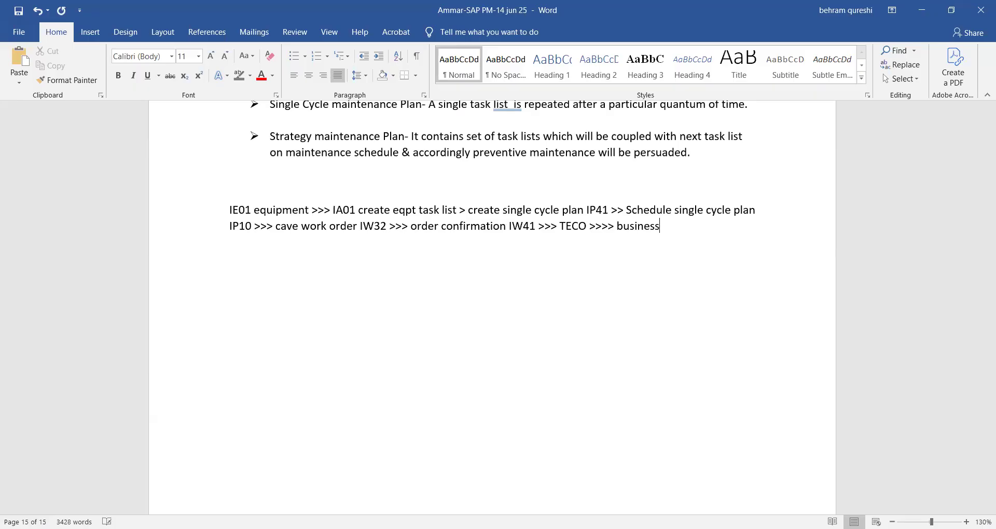
type(" completion CLSD")
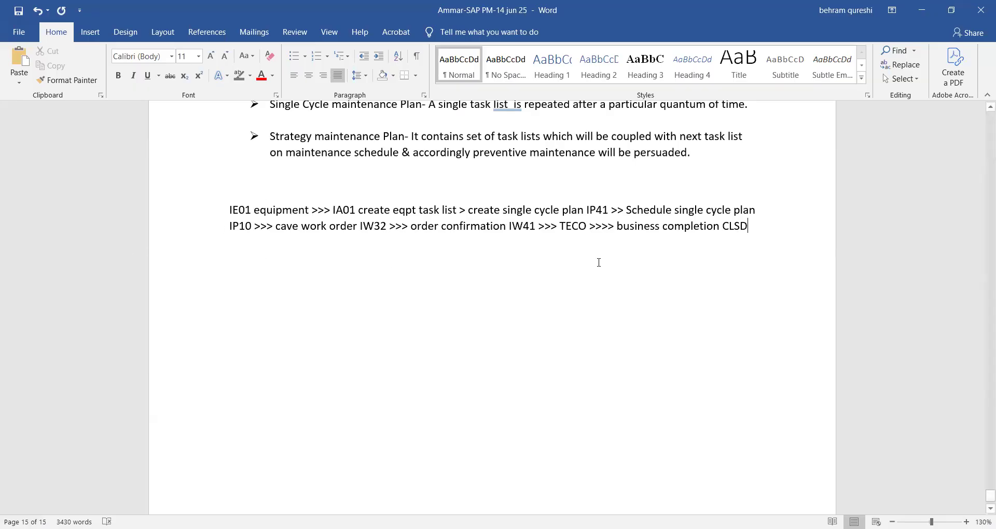
Copy the bullet title "Single Cycle maintenance Plan" to the empty line above the process flow and highlight it grey.
scroll(387, 242, "up", 5)
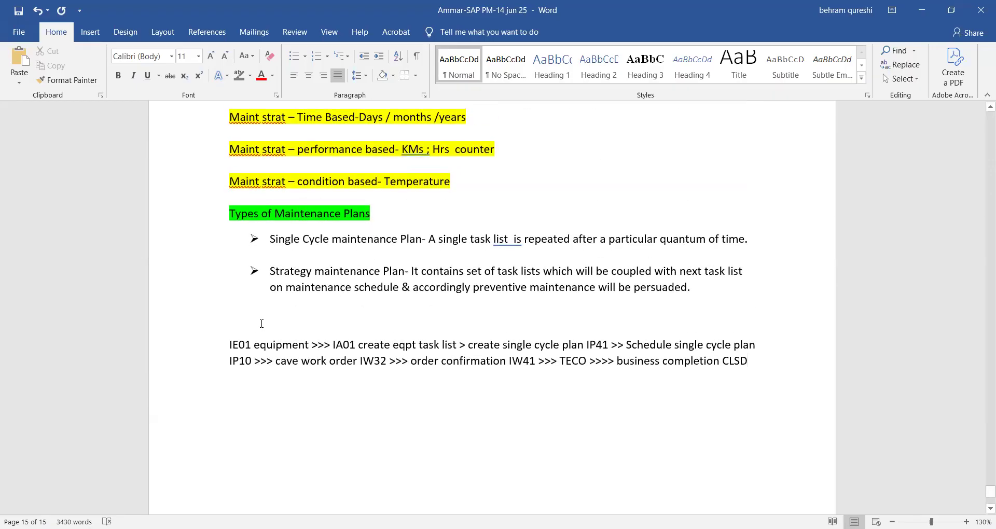
left_click(261, 323)
left_click_drag(269, 238, 420, 240)
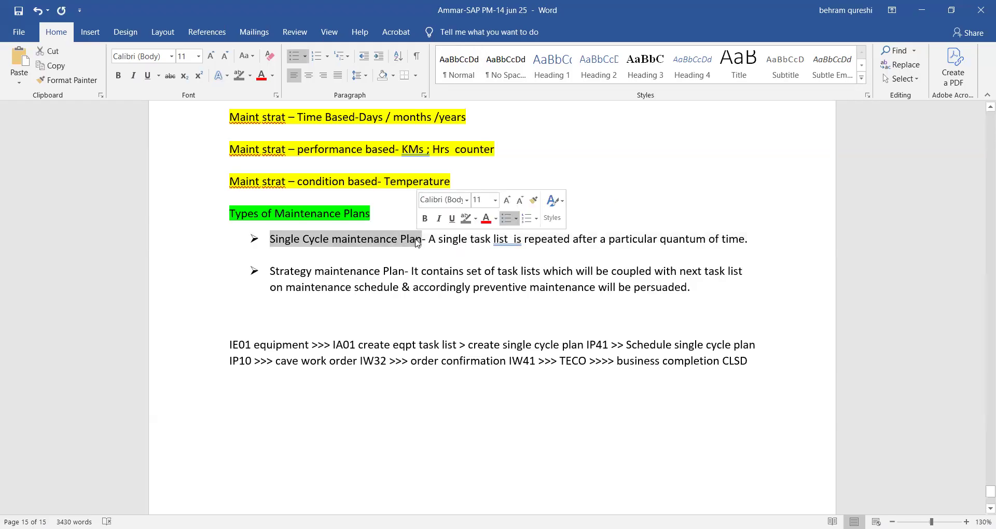
key("ctrl+c")
left_click(254, 327)
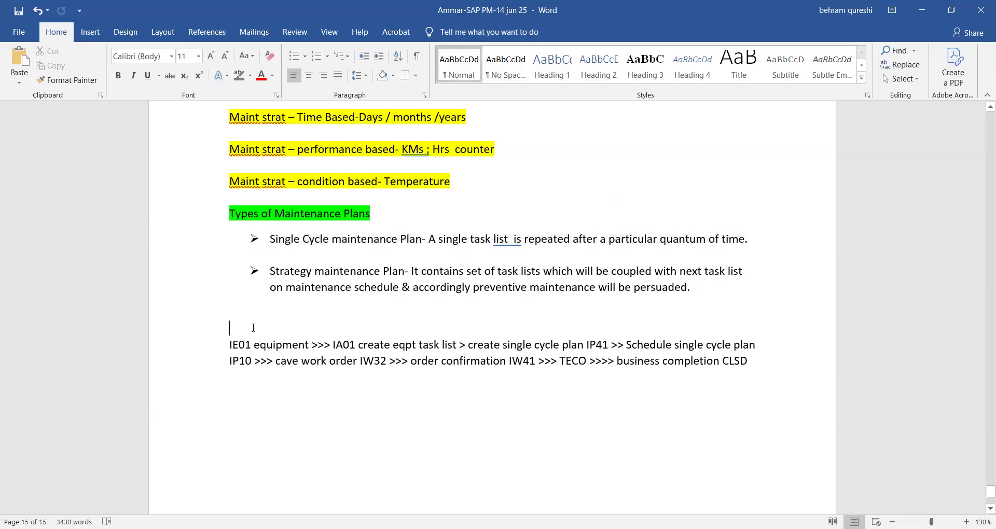
key("ctrl+v")
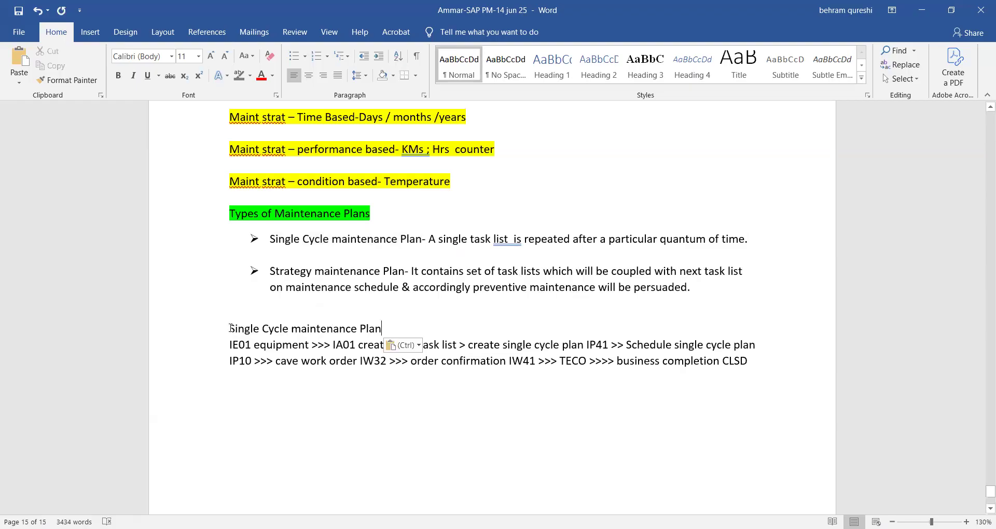
left_click_drag(229, 328, 377, 324)
left_click(239, 77)
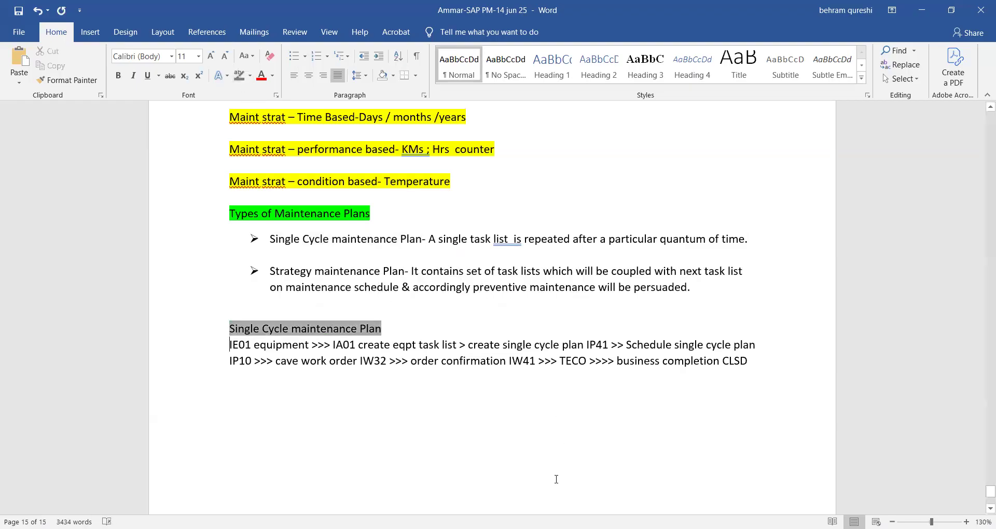